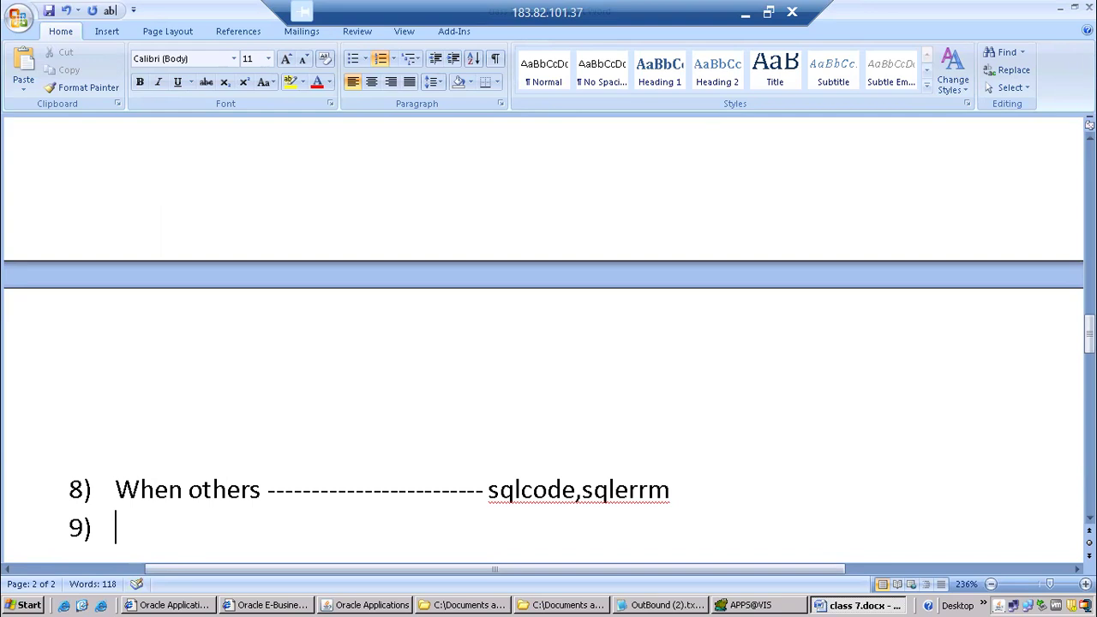
# Fill list item 9 with "Invalid mode,file_handle,read error,internal error".
pyautogui.write('invalid mode,')
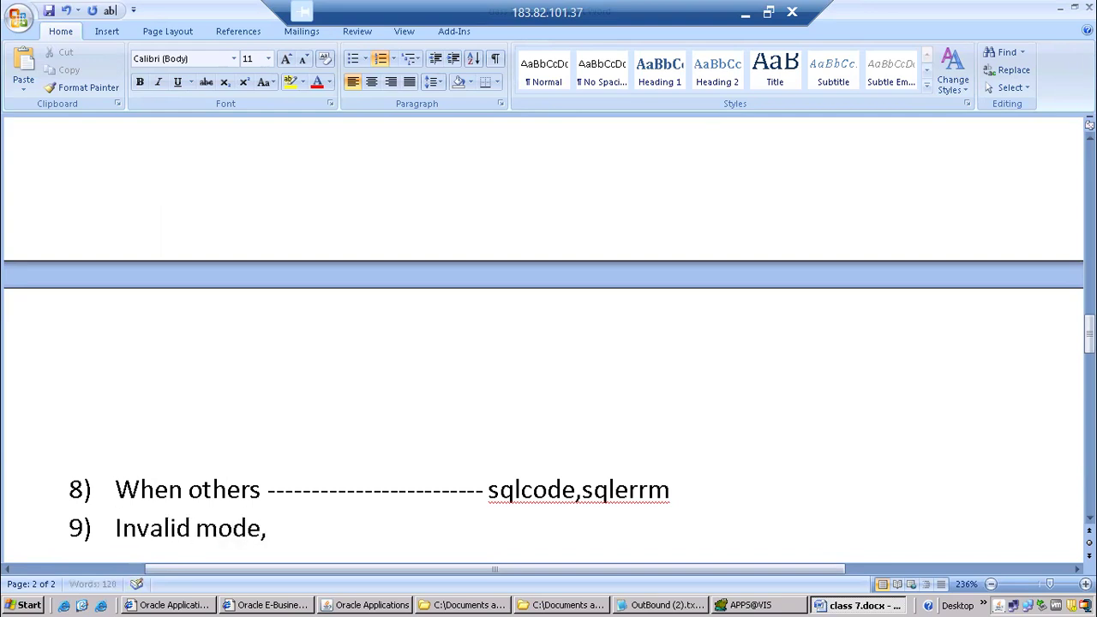
pyautogui.write('file_hand')
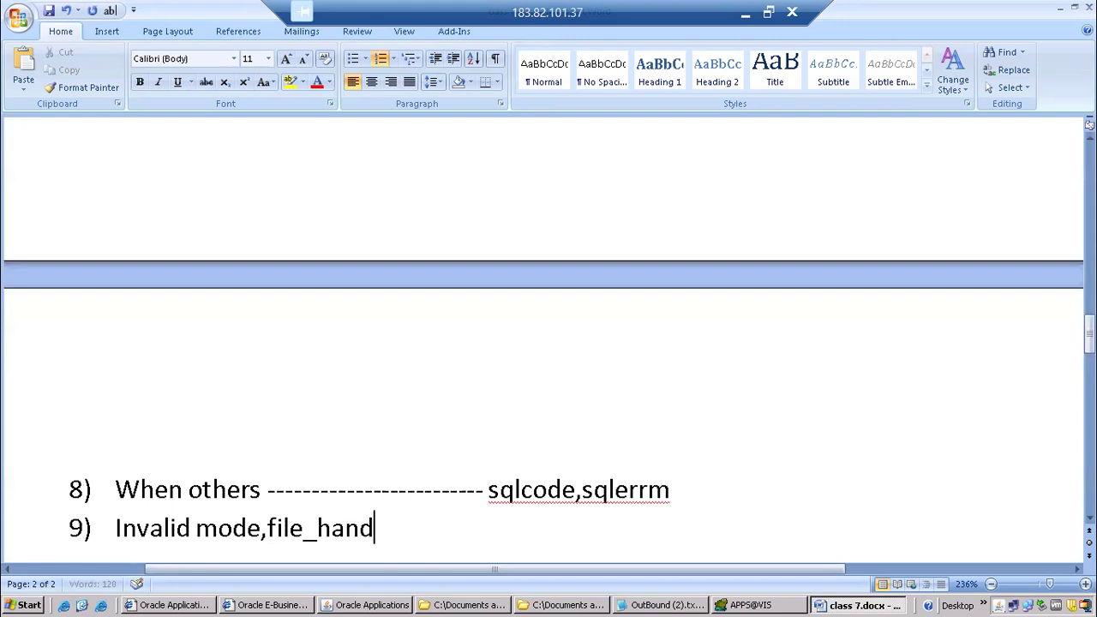
pyautogui.write('le,read error,')
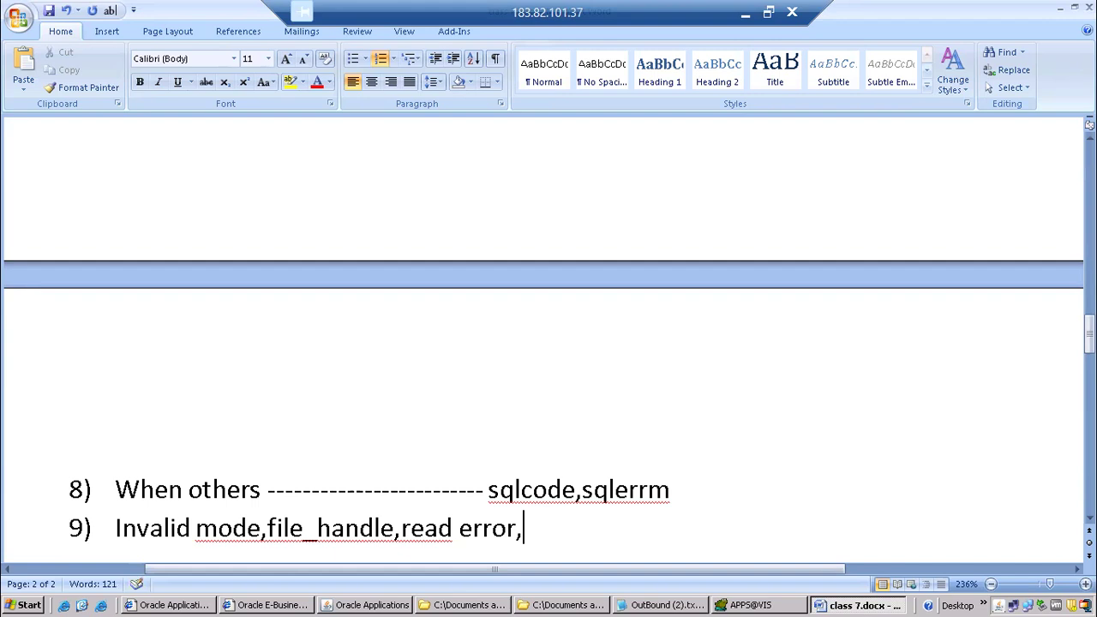
pyautogui.write('internal error')
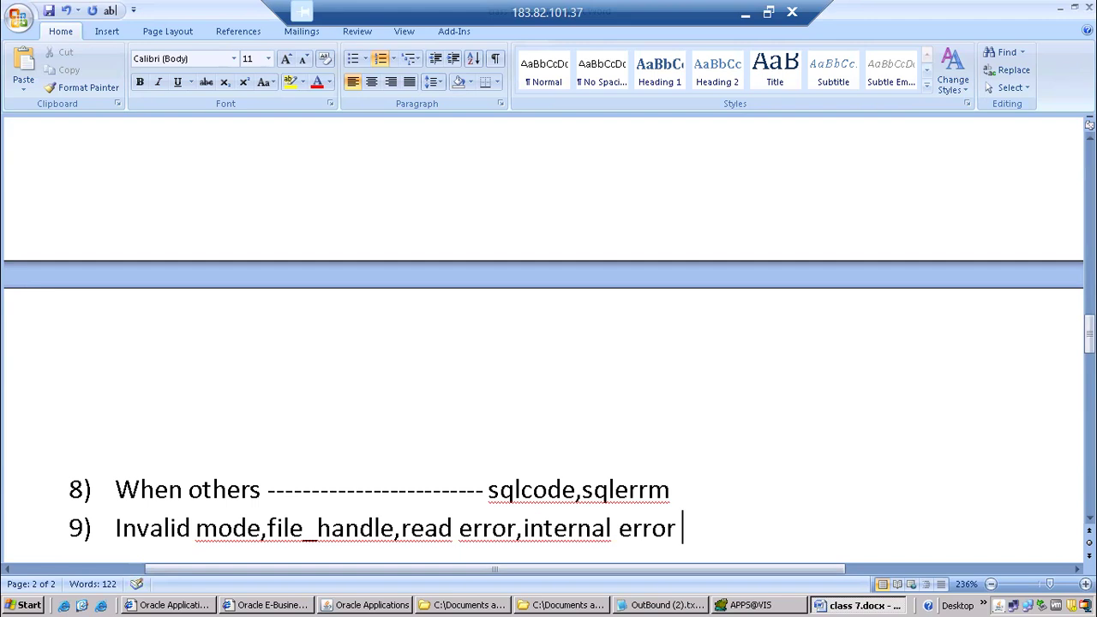
# Switch to Toad and review the parameters and cursor columns of the CANON_PO_DET procedure.
pyautogui.click(742, 605)
pyautogui.click(218, 225)
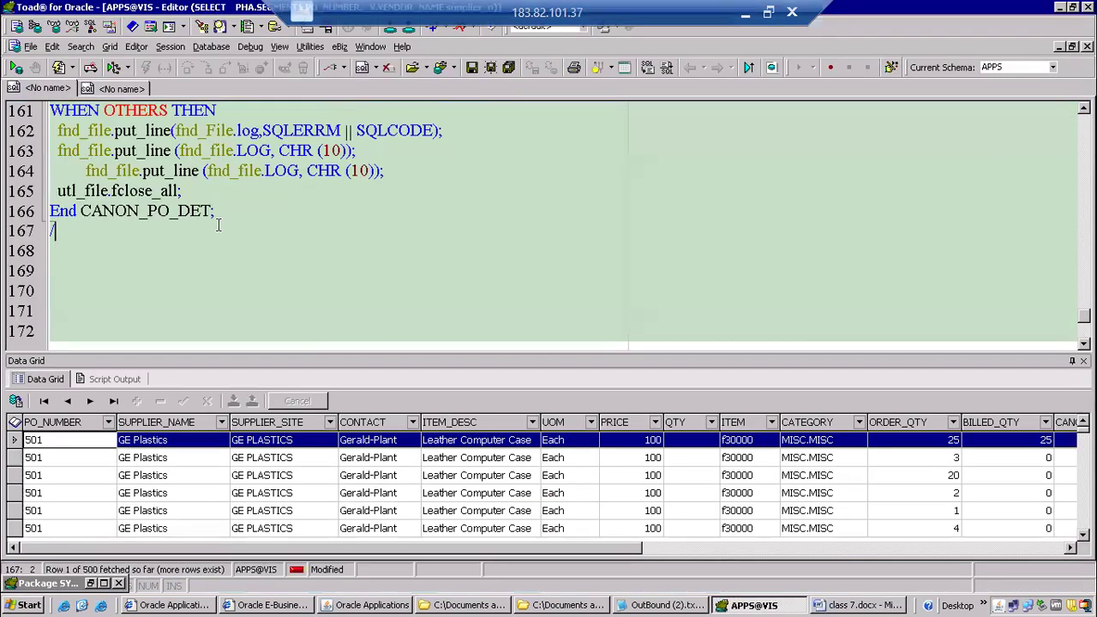
pyautogui.scroll(19, 219, 225)
pyautogui.scroll(20, 219, 225)
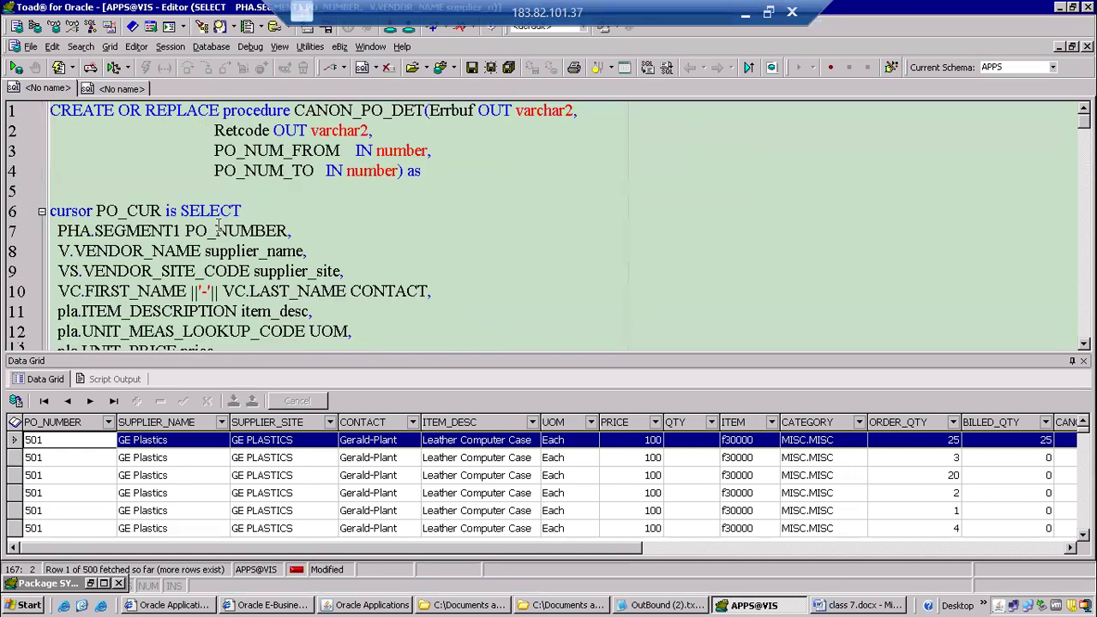
pyautogui.click(267, 131)
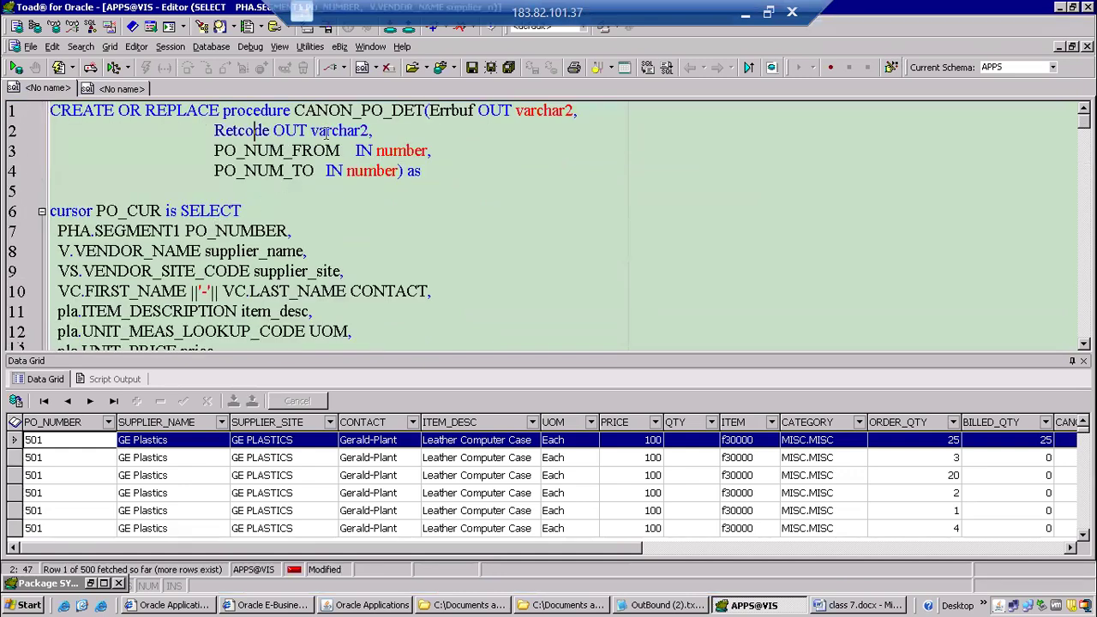
pyautogui.scroll(-3, 326, 132)
pyautogui.scroll(2, 206, 192)
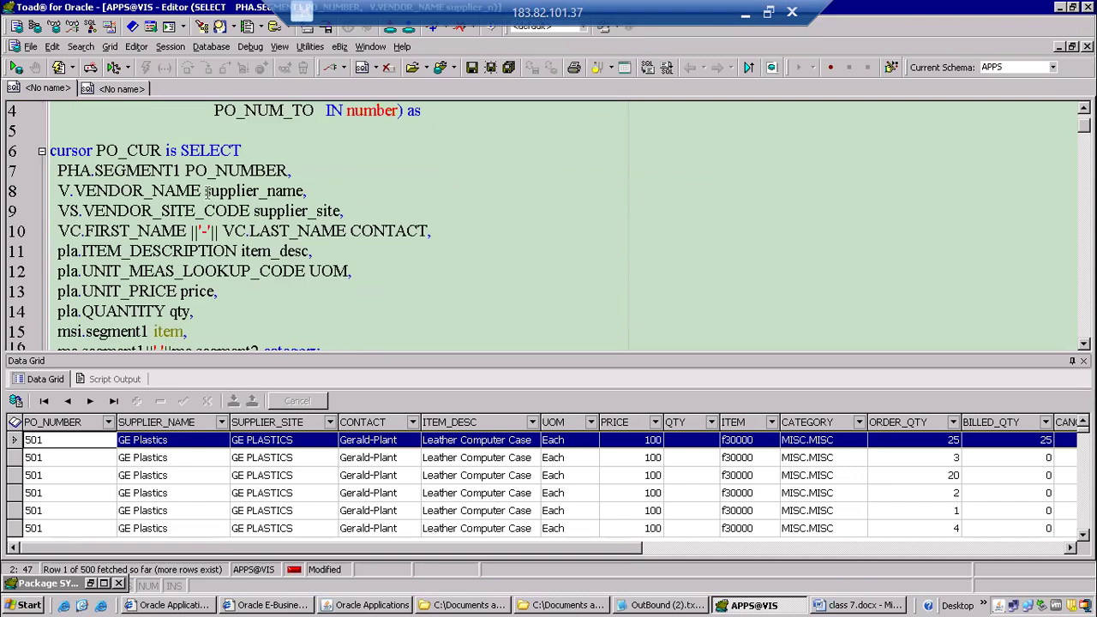
pyautogui.moveTo(165, 168); pyautogui.dragTo(304, 307)
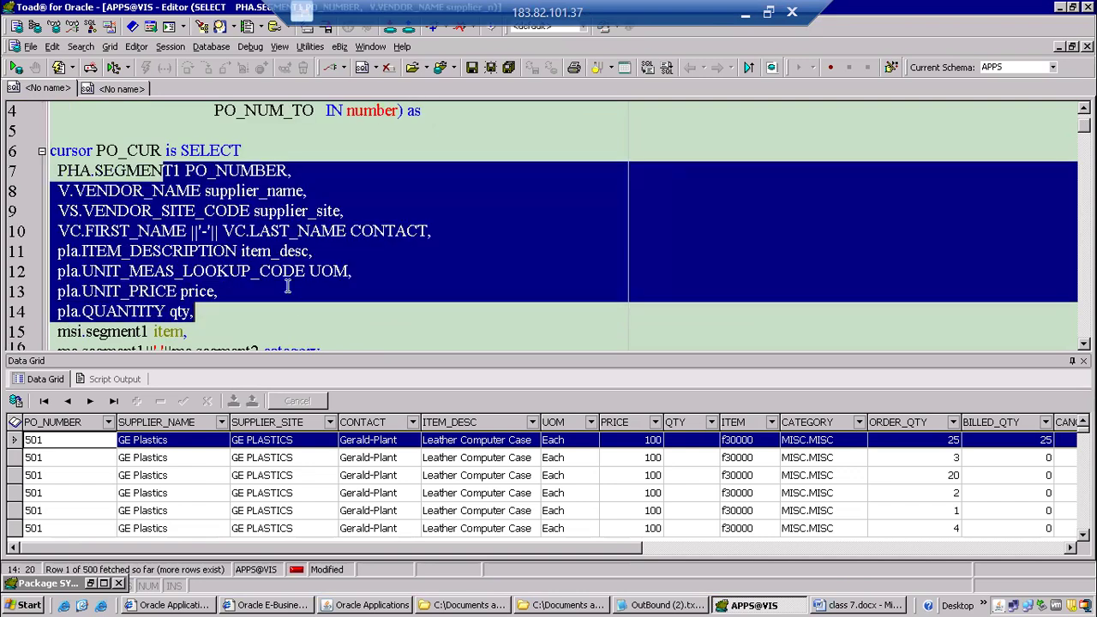
pyautogui.click(409, 253)
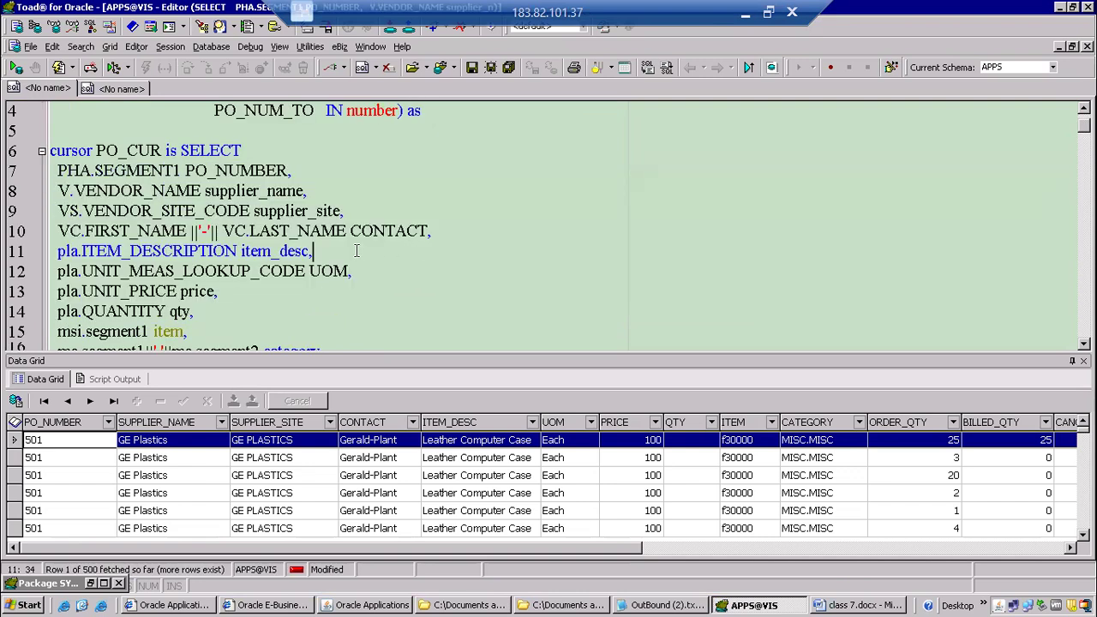
# Run the script that creates the CANON_PO_DET procedure.
pyautogui.scroll(1, 356, 250)
pyautogui.click(484, 145)
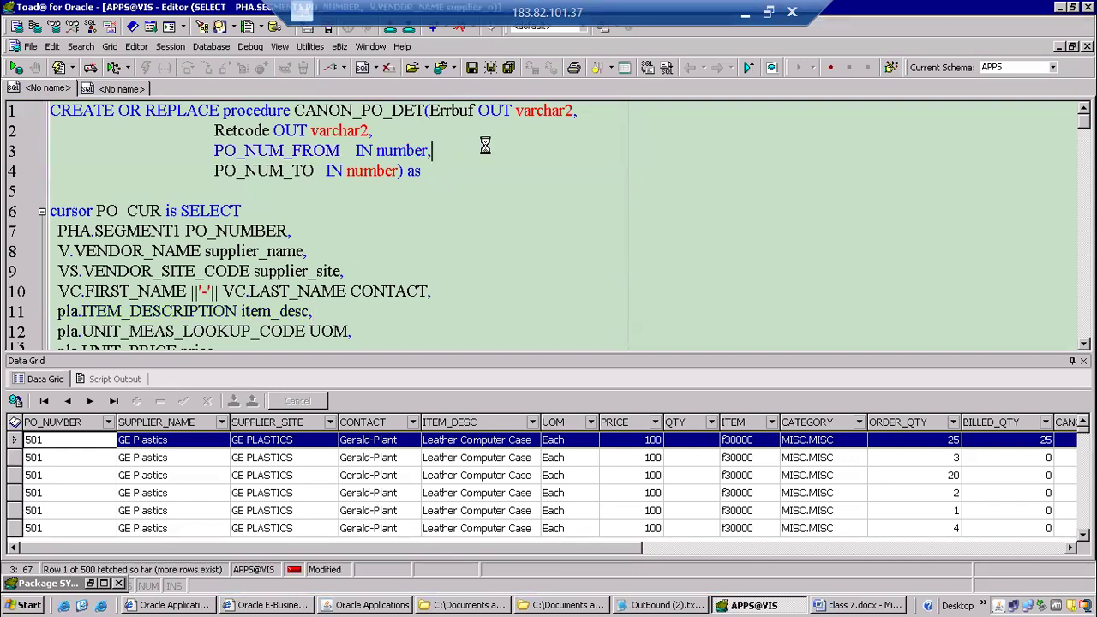
pyautogui.press('F5')
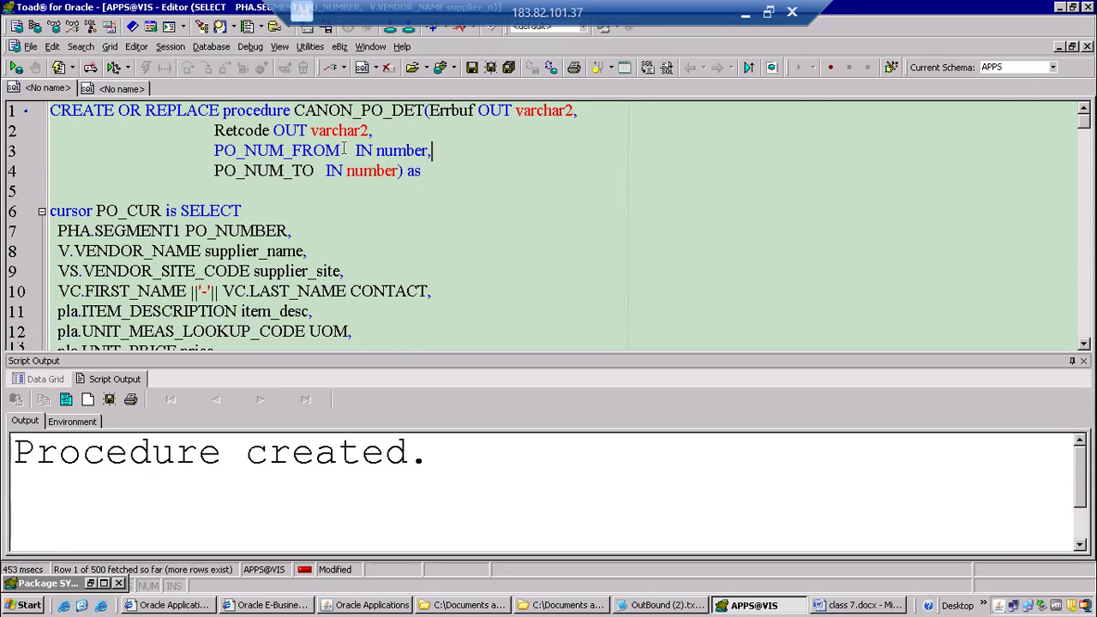
# View the stored source of CANON_PO_DET, close its window and return to the script.
pyautogui.click(391, 110)
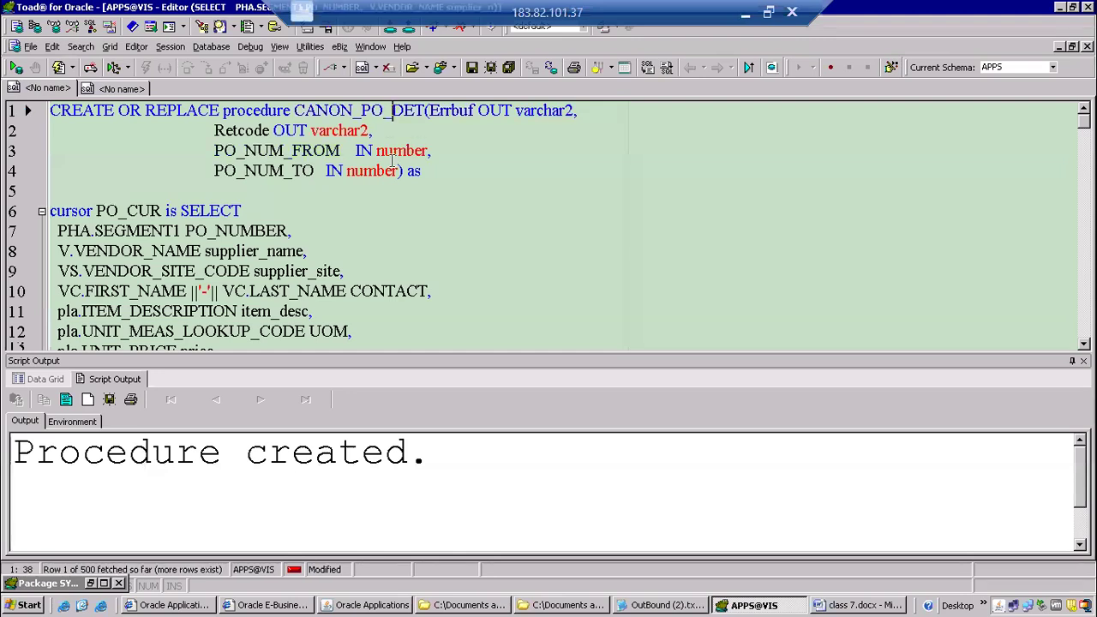
pyautogui.press('F4')
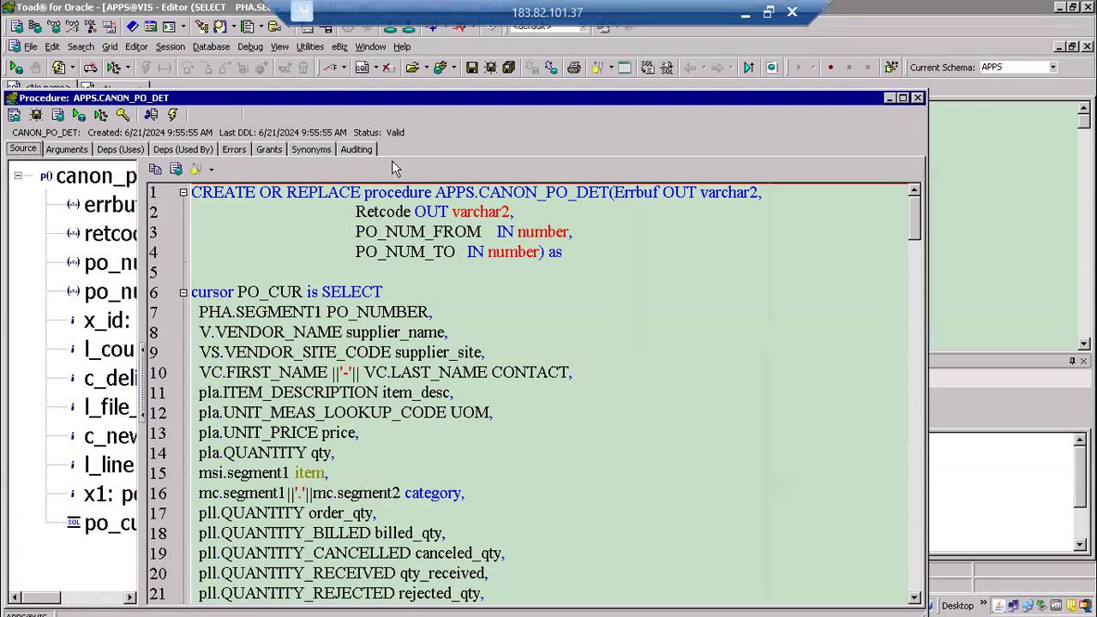
pyautogui.click(916, 99)
pyautogui.press('F2')
pyautogui.press('F2')
pyautogui.click(375, 215)
pyautogui.click(393, 193)
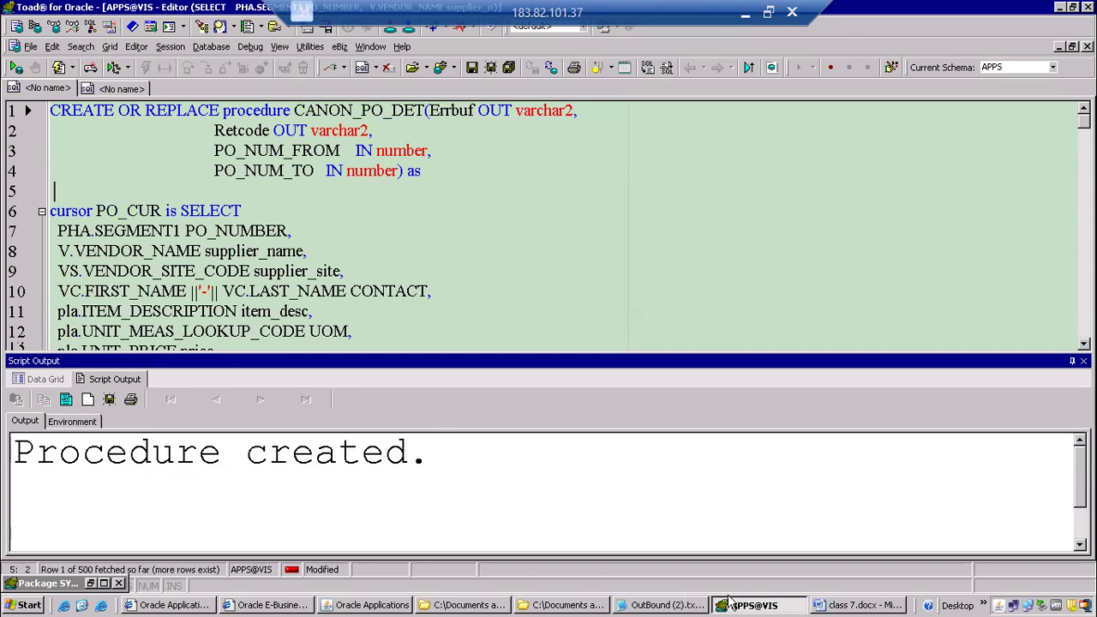
# Switch to the class 7.docx notes in Word and add the lines "Procedure" and "Procedure registration as concurrent program" below the list.
pyautogui.click(853, 605)
pyautogui.scroll(-5, 292, 339)
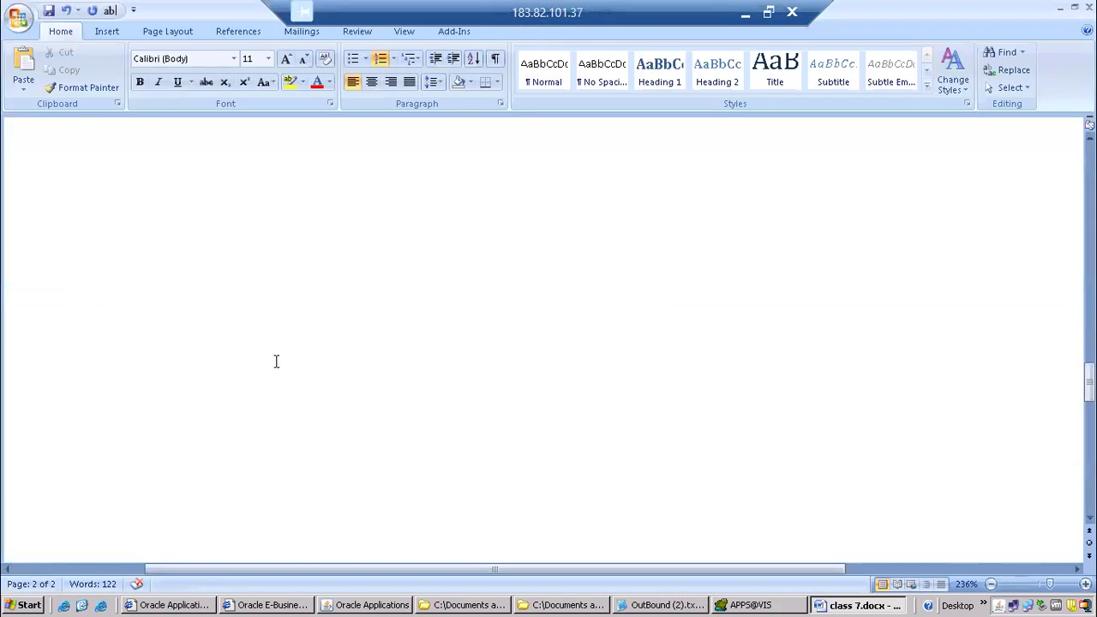
pyautogui.click(188, 171)
pyautogui.write('p')
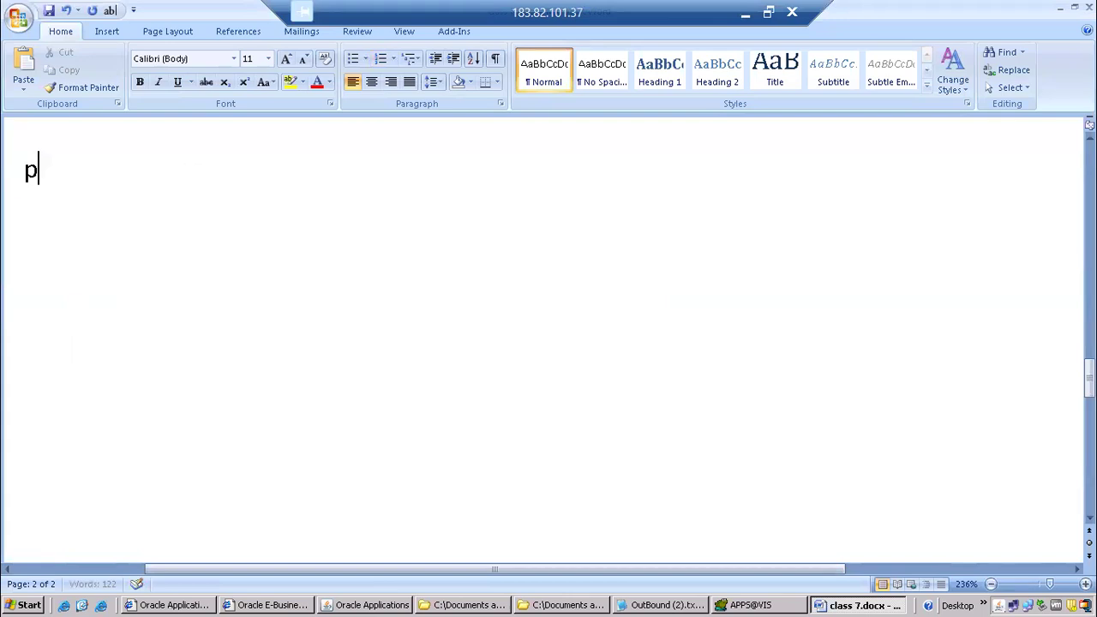
pyautogui.write('rocedure')
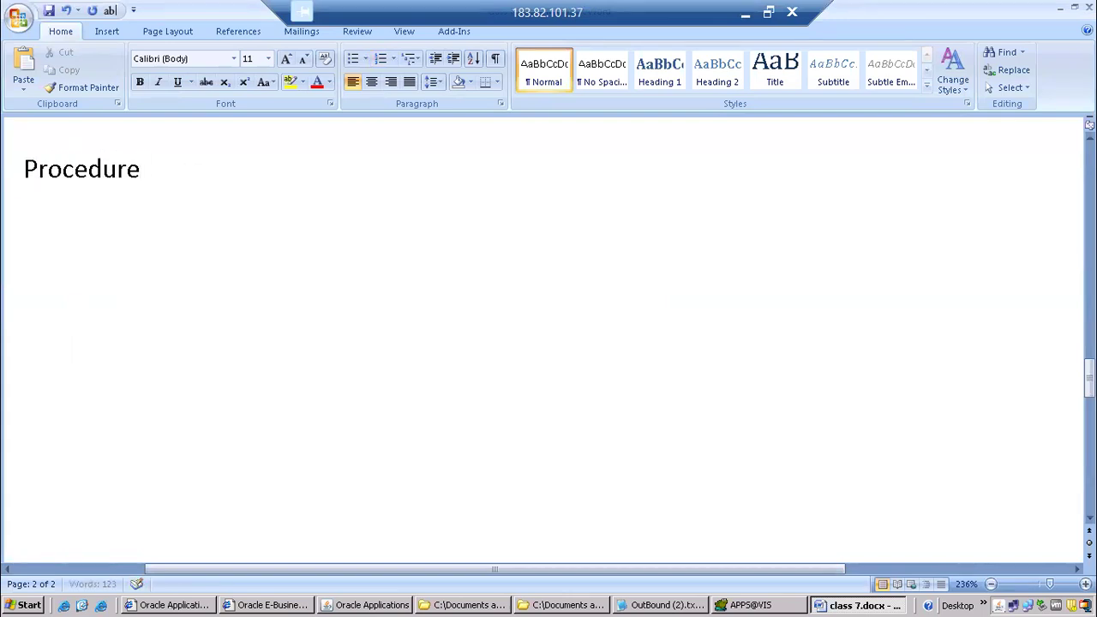
pyautogui.press('Return')
pyautogui.write('procedure ')
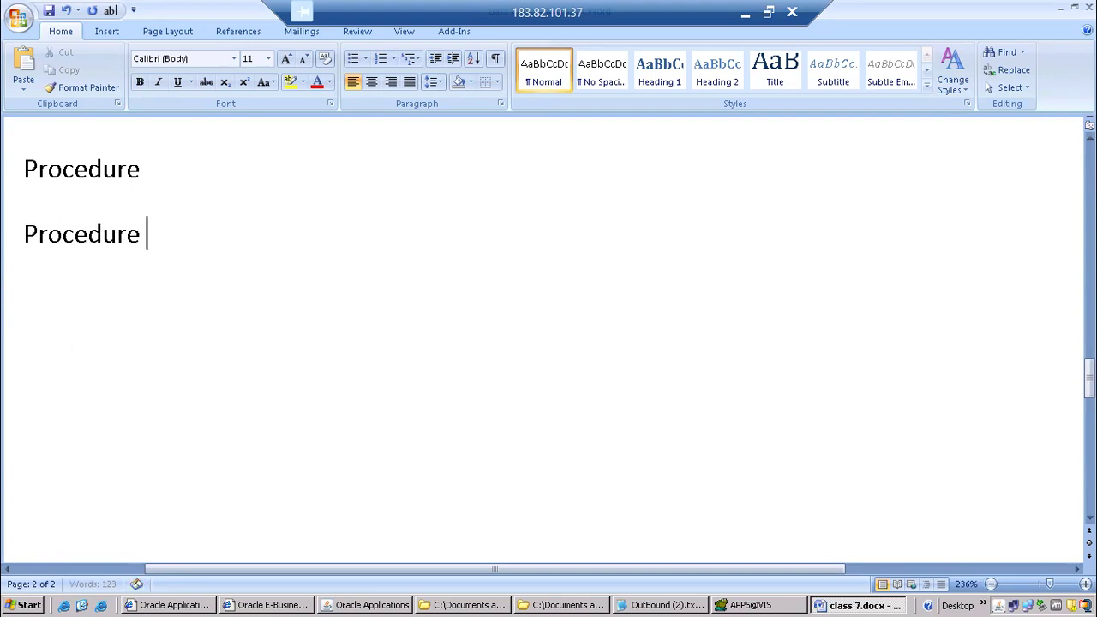
pyautogui.write('registration as ')
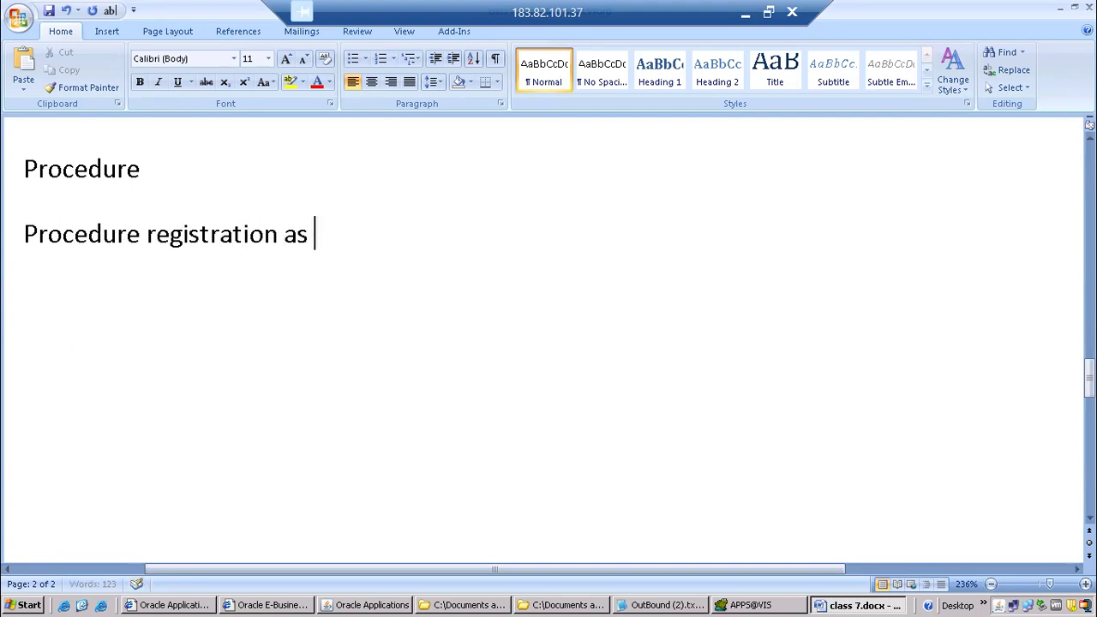
pyautogui.write('concurrent program')
# Add four separate lines: "Executable", "Concurrent program", "Attach to request group" and "Submit from responsibility".
pyautogui.press('Return')
pyautogui.write('executable')
pyautogui.press('Return')
pyautogui.write('concurren')
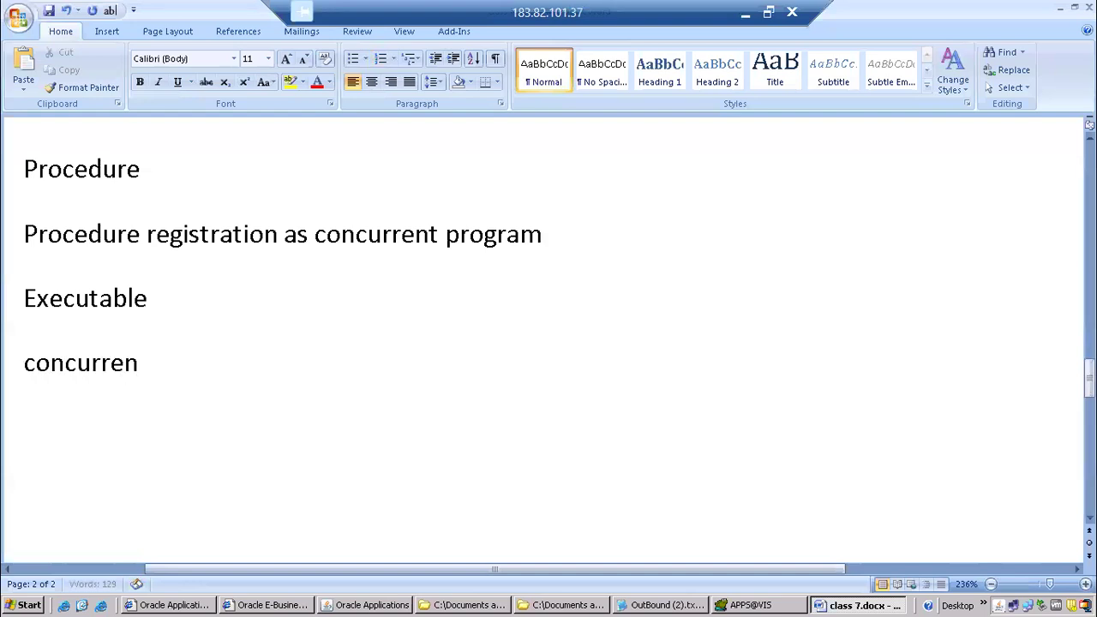
pyautogui.write('t program')
pyautogui.press('Return')
pyautogui.write('attach to request group')
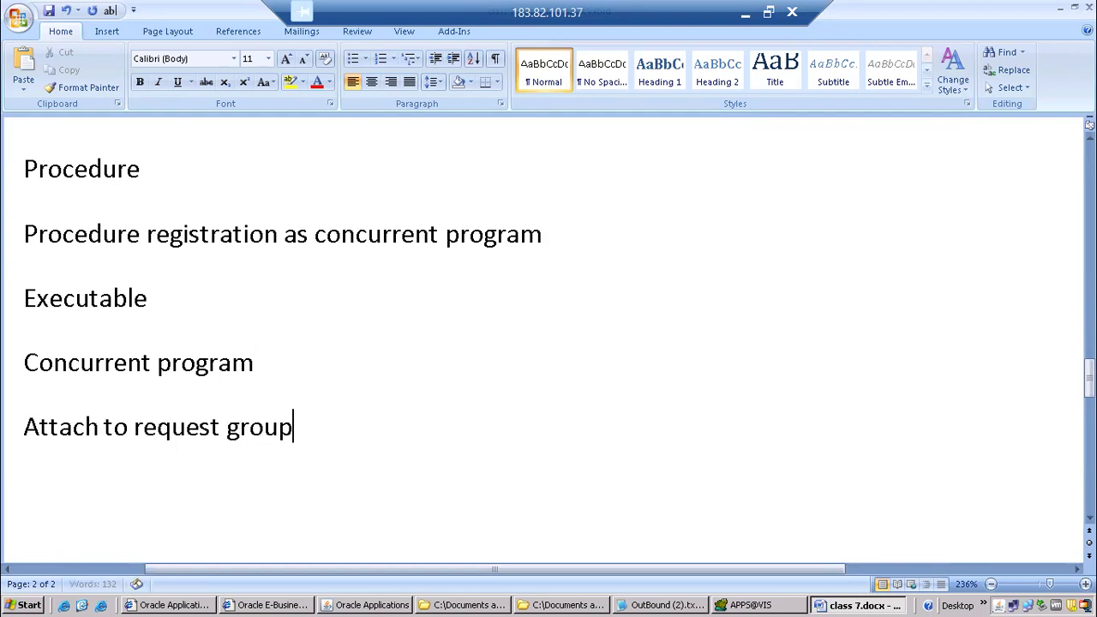
pyautogui.press('Return')
pyautogui.write('submit from responsibility')
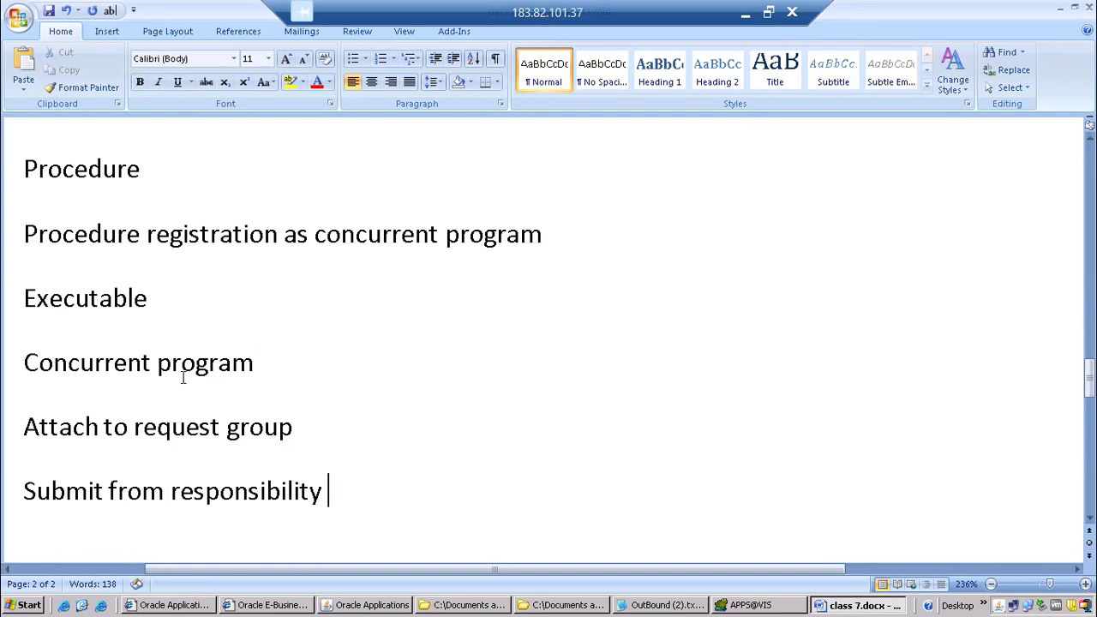
# Format the four lines from "Executable" to "Submit from responsibility" as a bulleted list.
pyautogui.moveTo(24, 169); pyautogui.dragTo(139, 237)
pyautogui.click(147, 297)
pyautogui.click(24, 234)
pyautogui.moveTo(25, 234); pyautogui.dragTo(59, 256)
pyautogui.click(75, 296)
pyautogui.moveTo(24, 303); pyautogui.dragTo(333, 491)
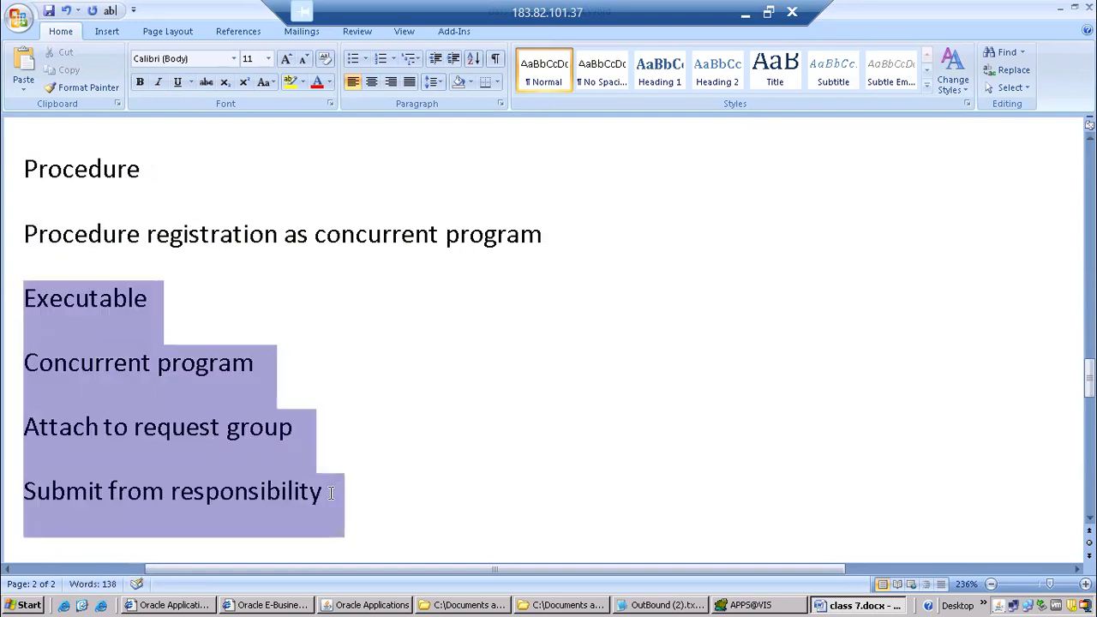
pyautogui.click(352, 60)
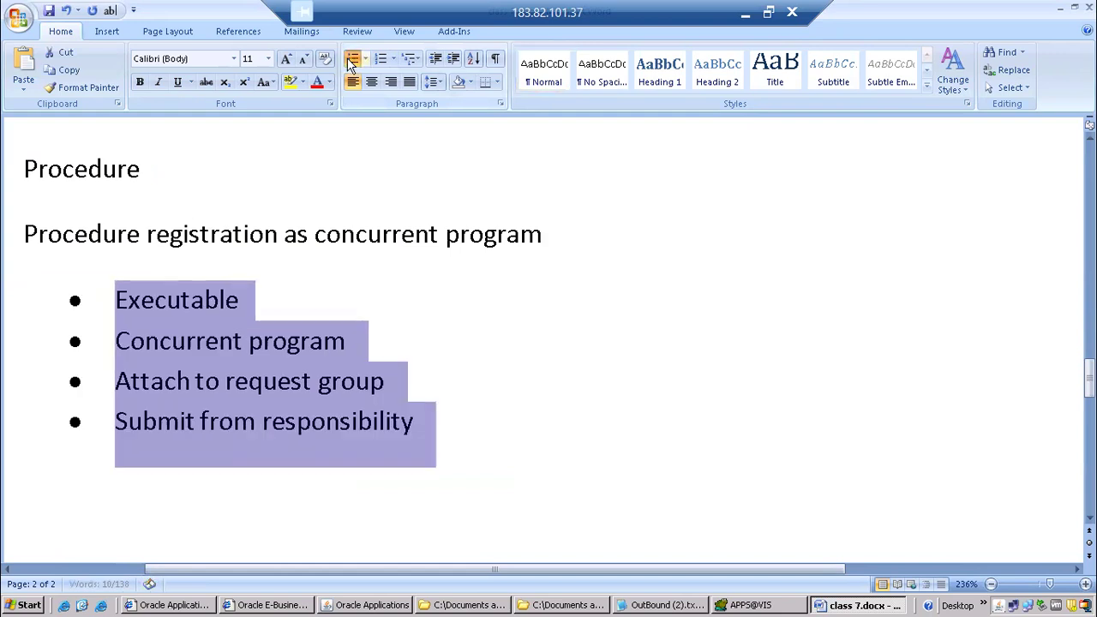
pyautogui.click(241, 302)
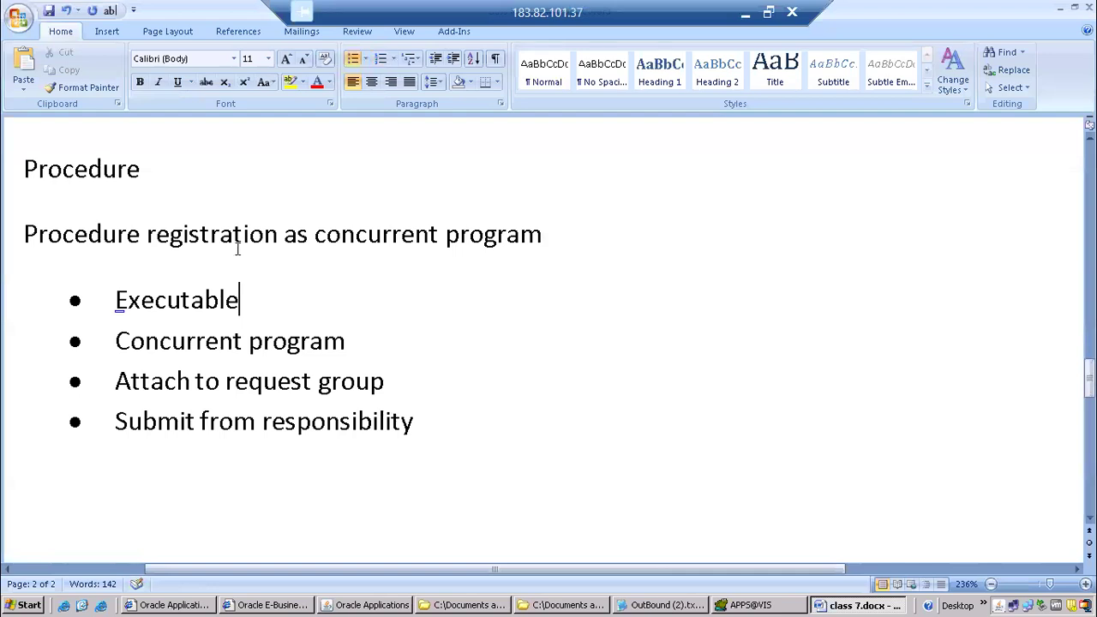
pyautogui.doubleClick(131, 308)
pyautogui.click(249, 297)
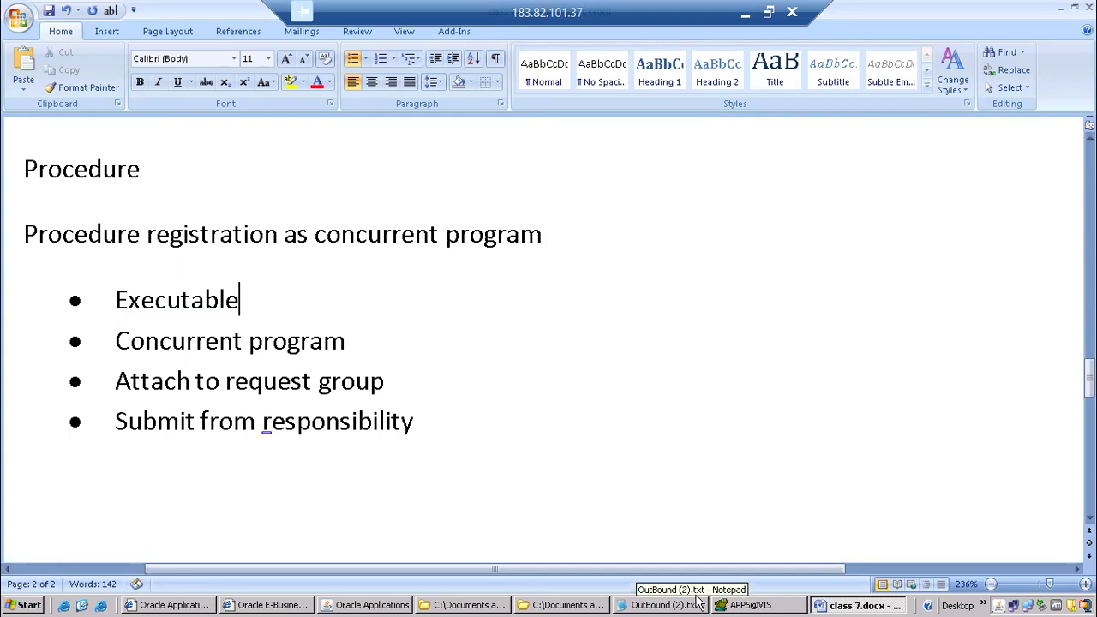
# Switch to Oracle Applications and close the open forms so only the Purchasing navigator remains.
pyautogui.click(82, 605)
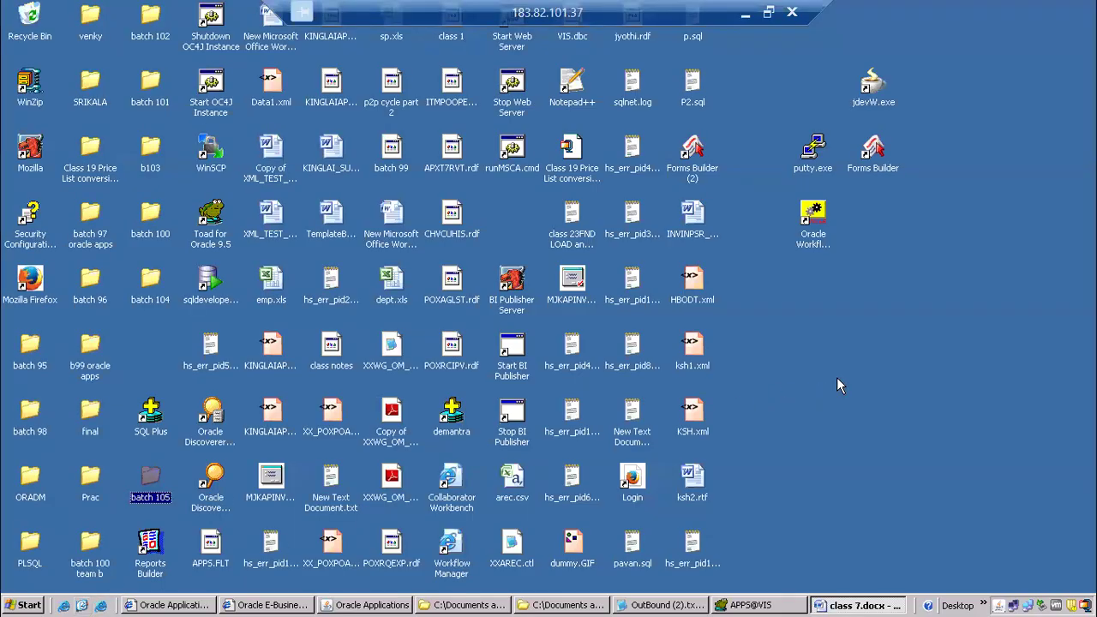
pyautogui.click(389, 605)
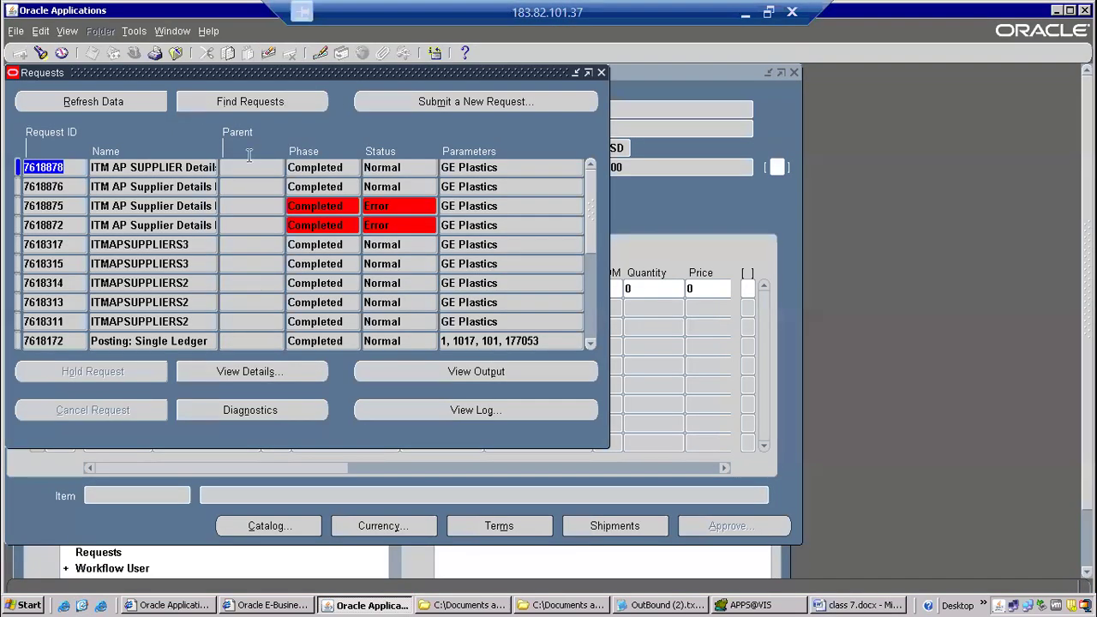
pyautogui.click(175, 53)
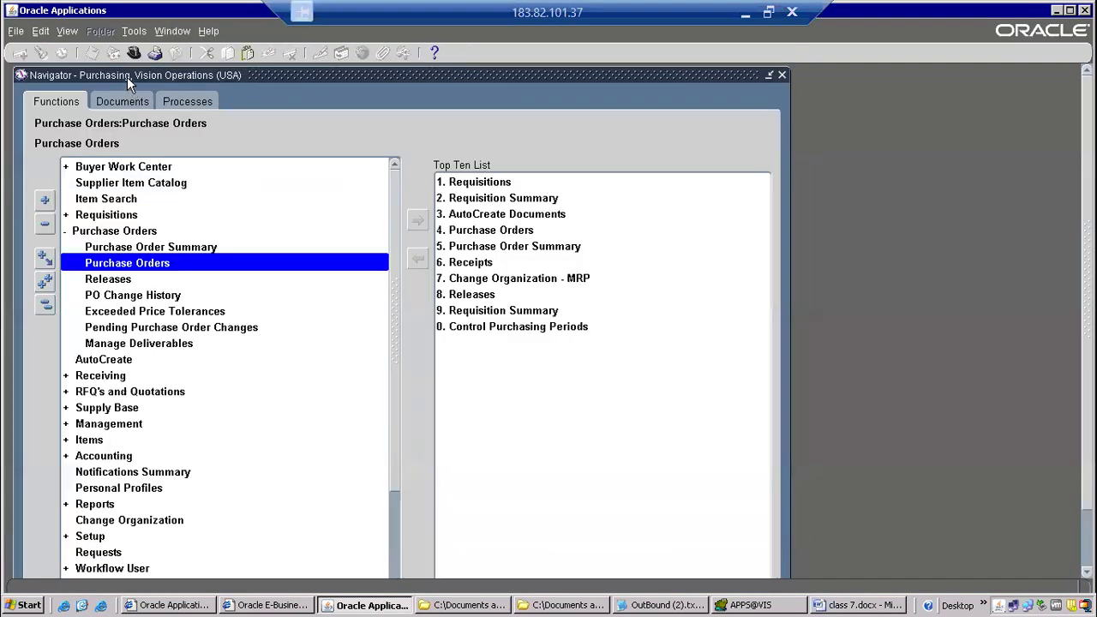
# Change the responsibility to System Administrator.
pyautogui.click(135, 51)
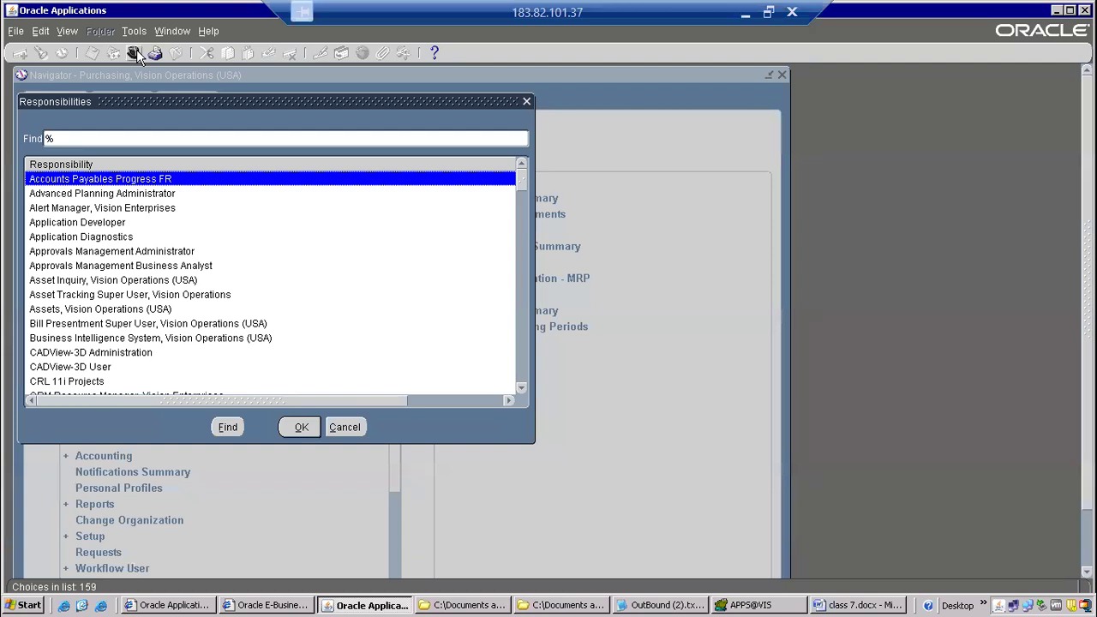
pyautogui.write('system Administrat')
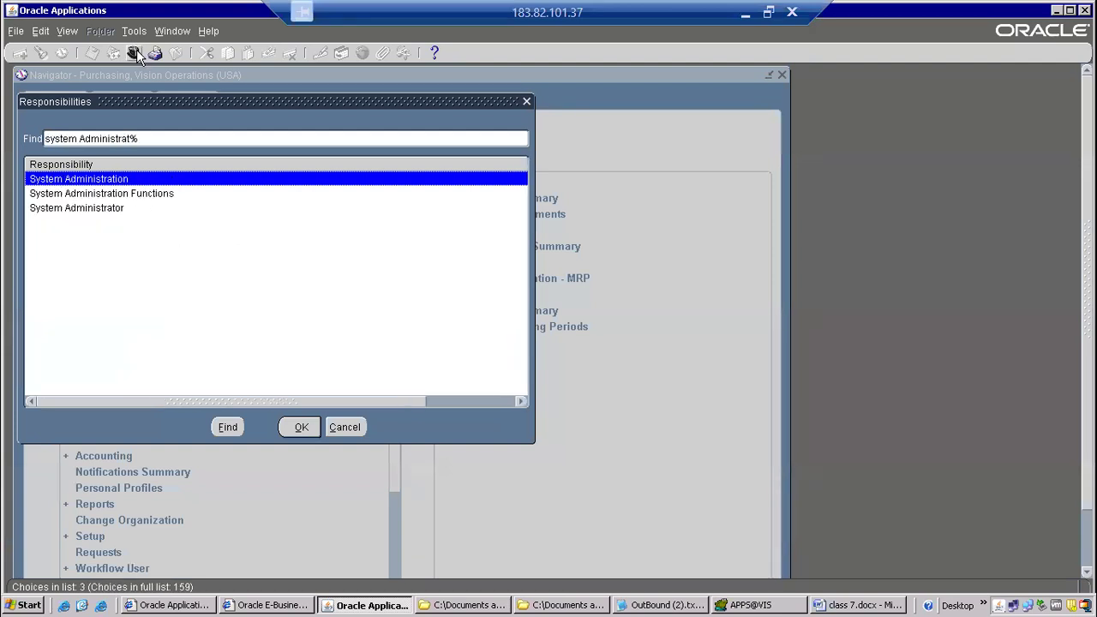
pyautogui.press('Down')
pyautogui.press('Down')
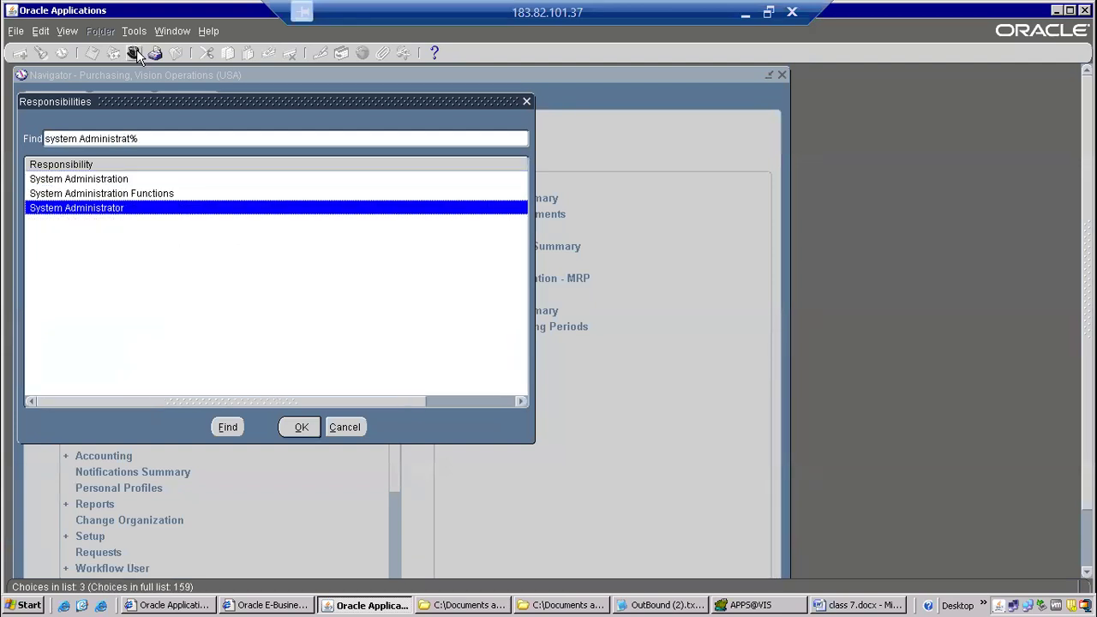
pyautogui.press('Return')
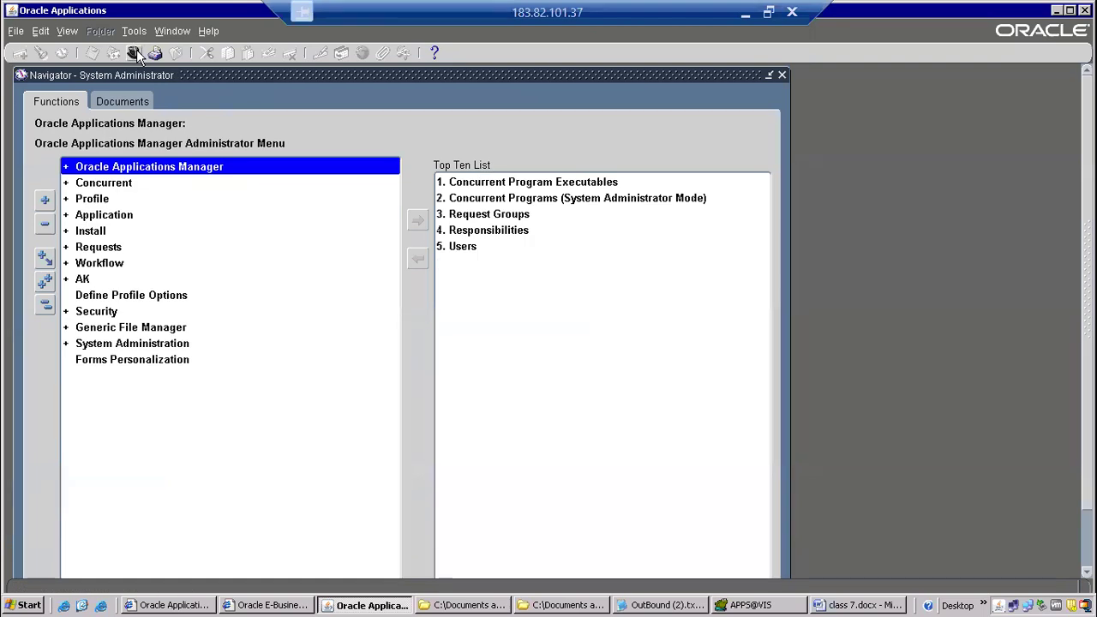
# Open the Concurrent Program Executable form from the System Administrator navigator.
pyautogui.press('Down')
pyautogui.press('Return')
pyautogui.press('Down')
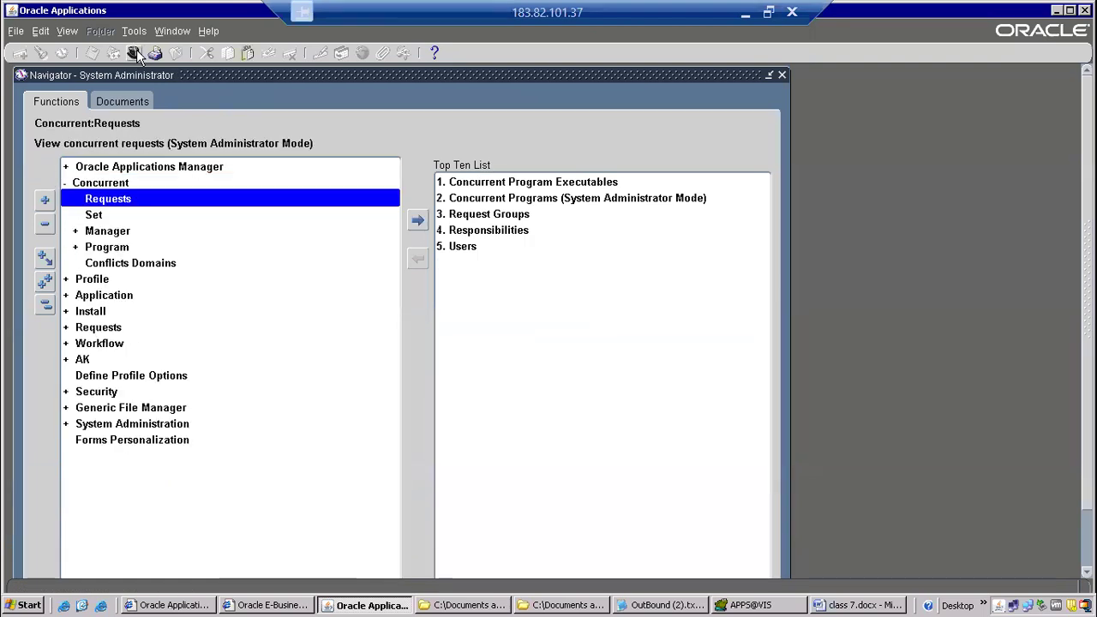
pyautogui.press('Down')
pyautogui.press('Down')
pyautogui.press('Down')
pyautogui.press('Return')
pyautogui.press('Down')
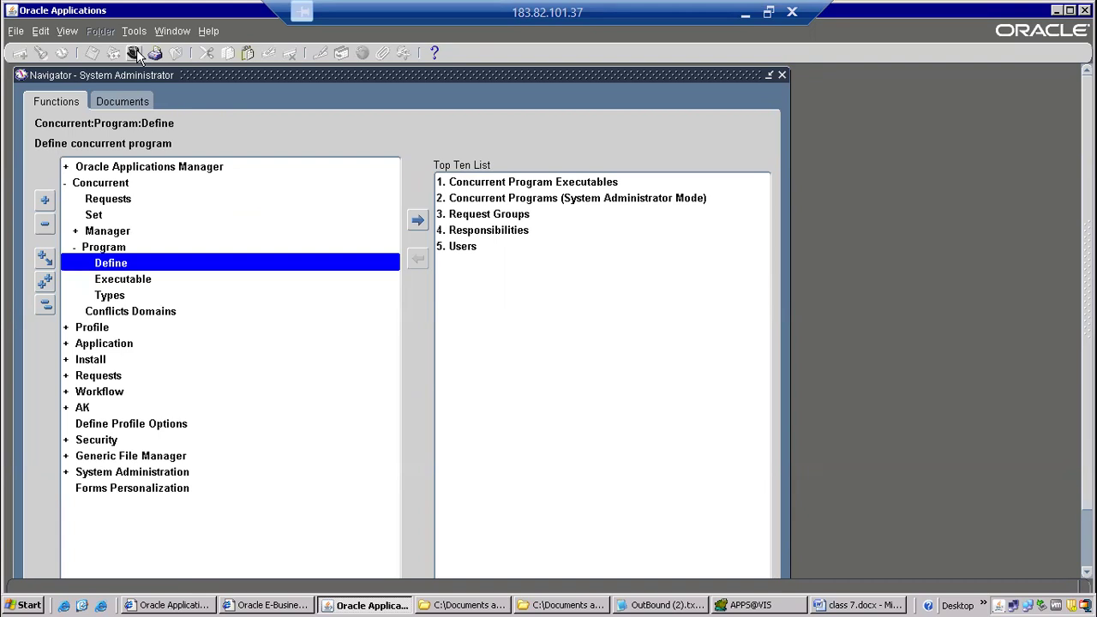
pyautogui.press('Down')
pyautogui.press('Return')
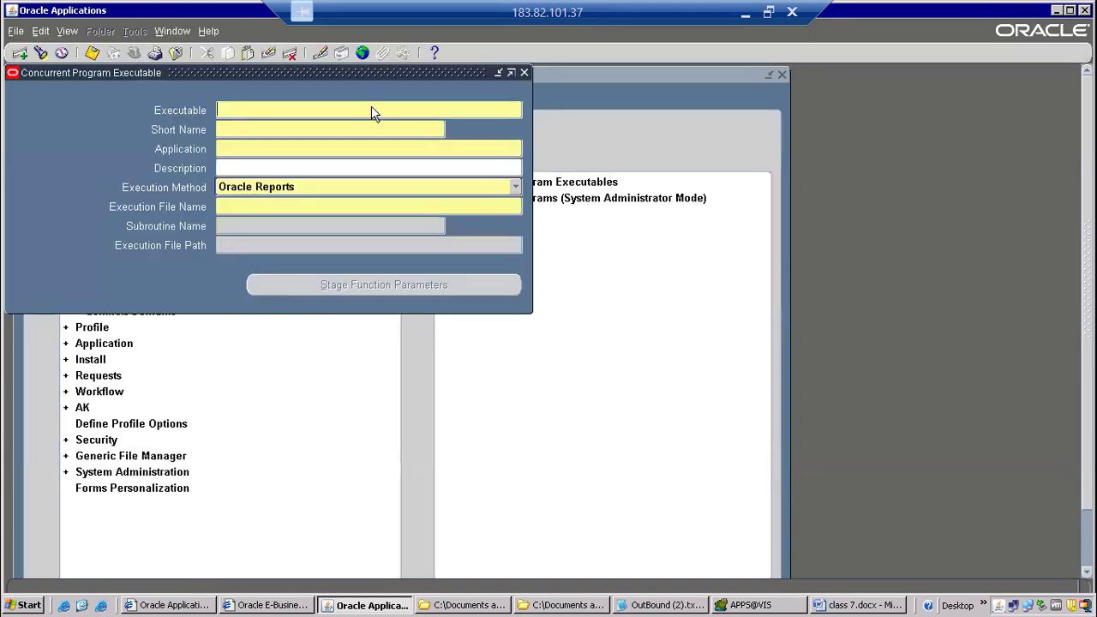
# Set the executable's execution method to PL/SQL Stored Procedure.
pyautogui.click(514, 187)
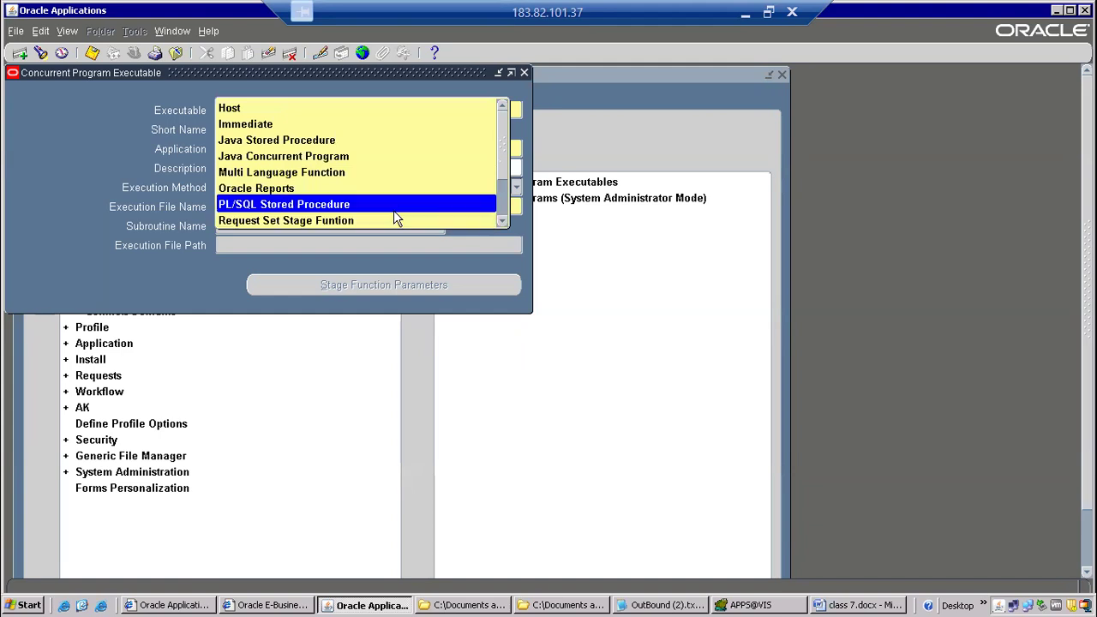
pyautogui.click(503, 223)
pyautogui.click(503, 223)
pyautogui.click(503, 223)
pyautogui.click(503, 223)
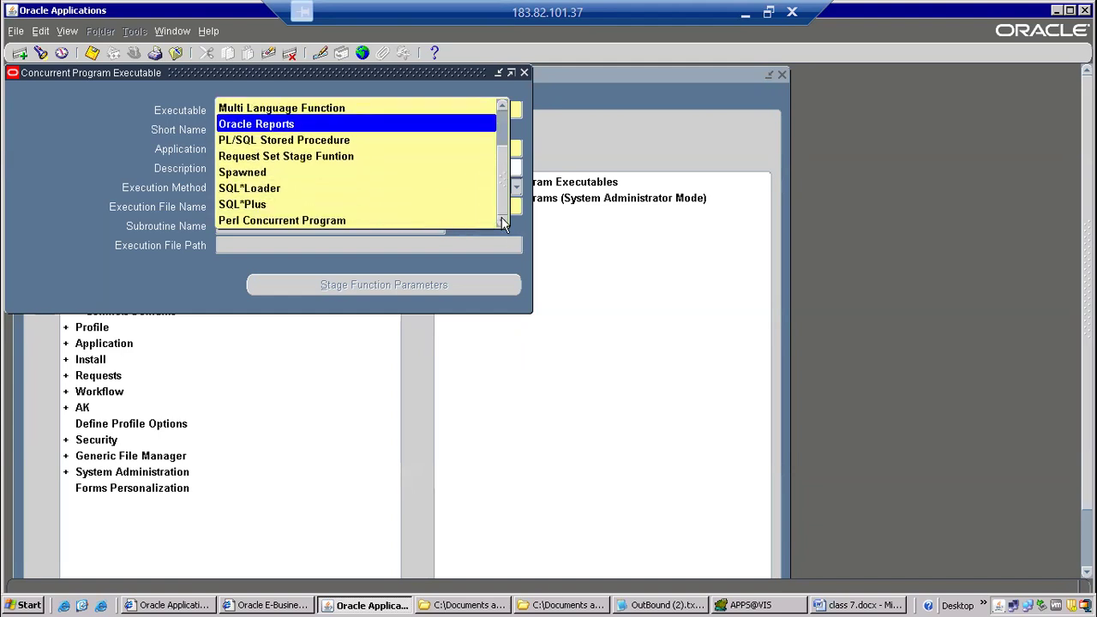
pyautogui.click(504, 112)
pyautogui.click(504, 111)
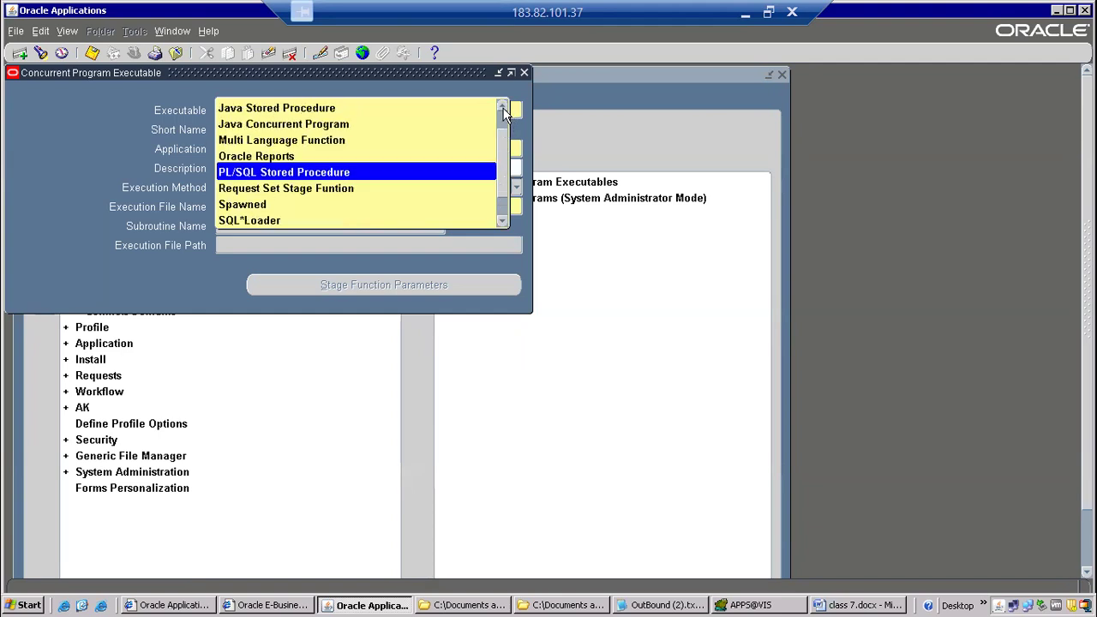
pyautogui.click(504, 111)
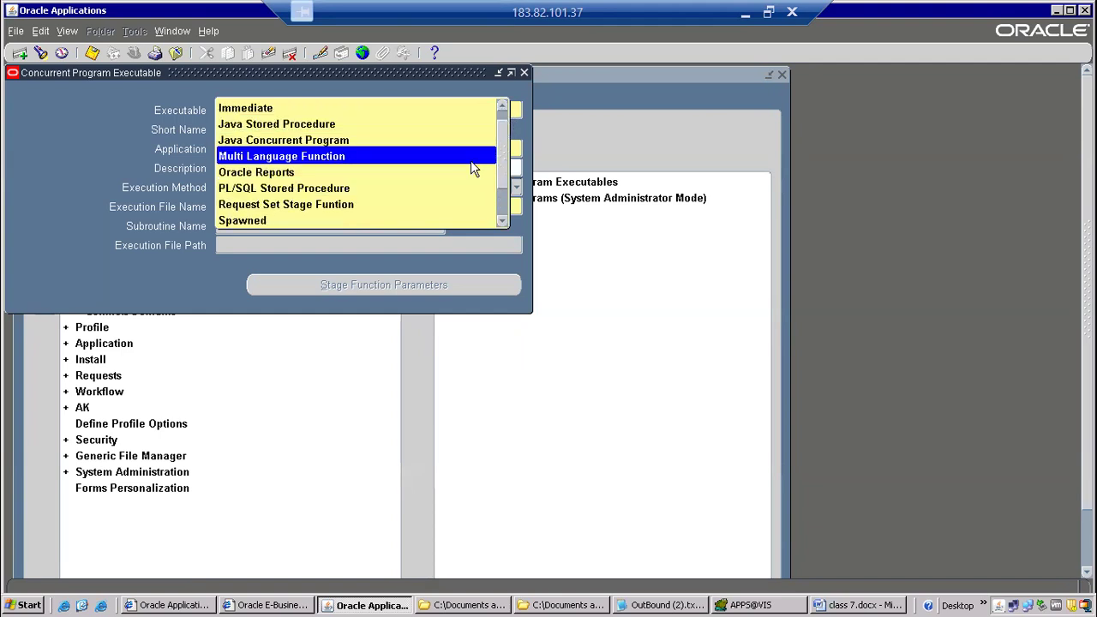
pyautogui.click(295, 189)
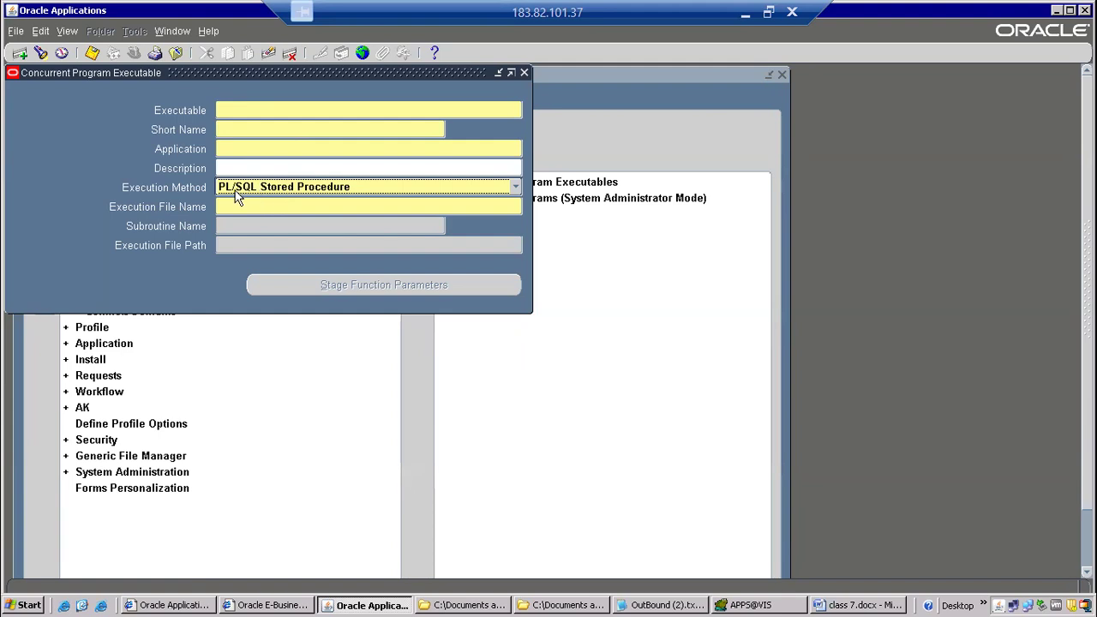
pyautogui.click(244, 214)
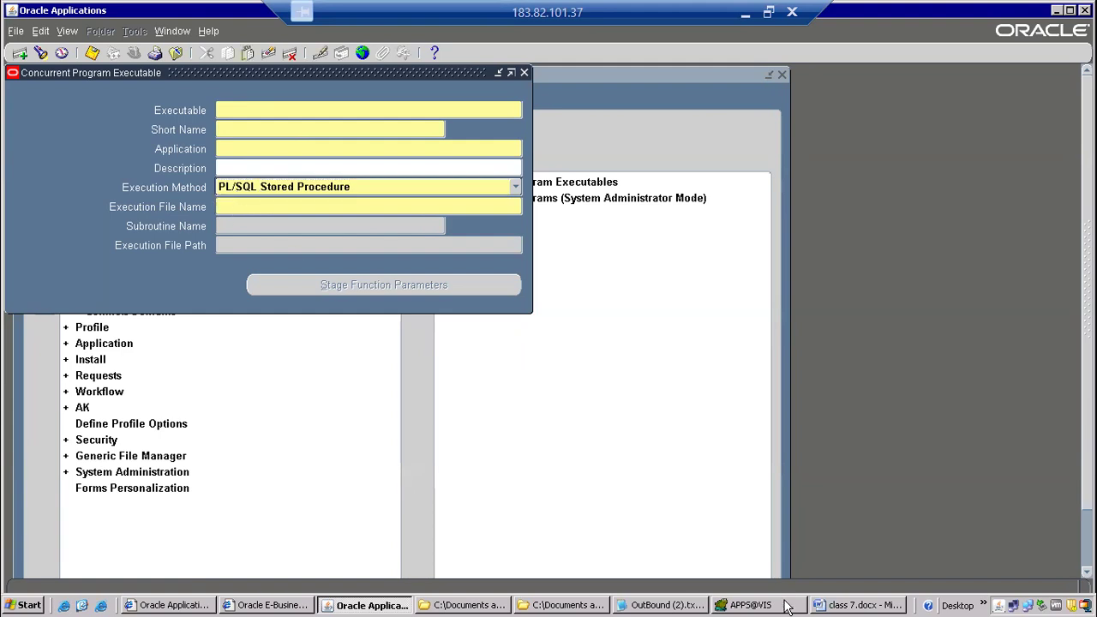
# Switch to Toad and rename the procedure in its CREATE OR REPLACE line to CANONPODET by removing the underscores.
pyautogui.click(747, 605)
pyautogui.click(387, 116)
pyautogui.press('Delete')
pyautogui.press('Left')
pyautogui.press('Left')
pyautogui.press('Left')
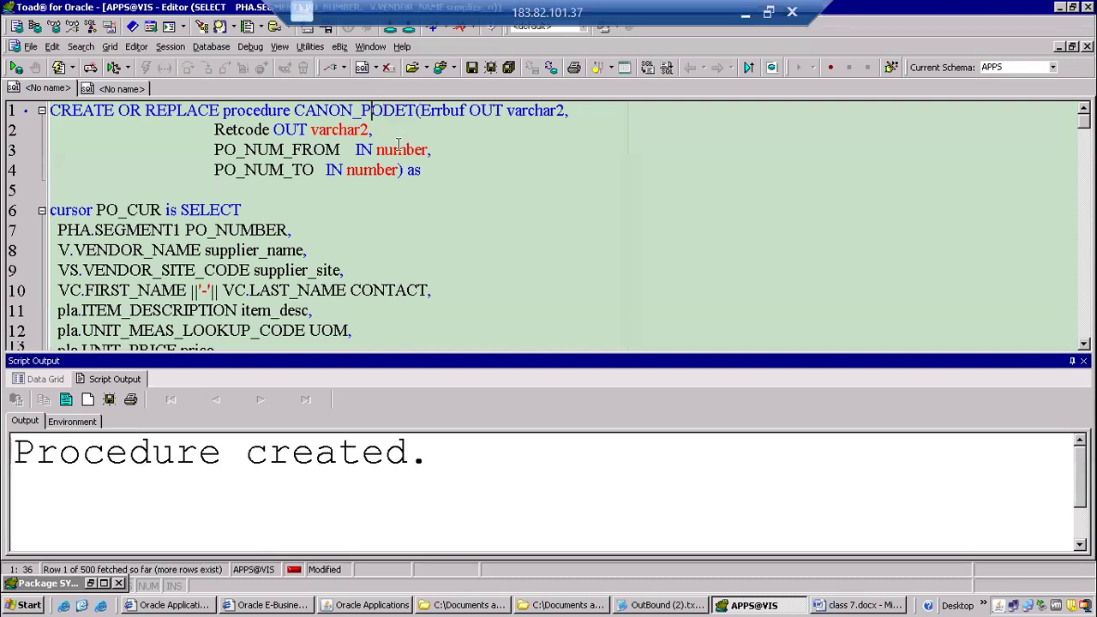
pyautogui.press('Delete')
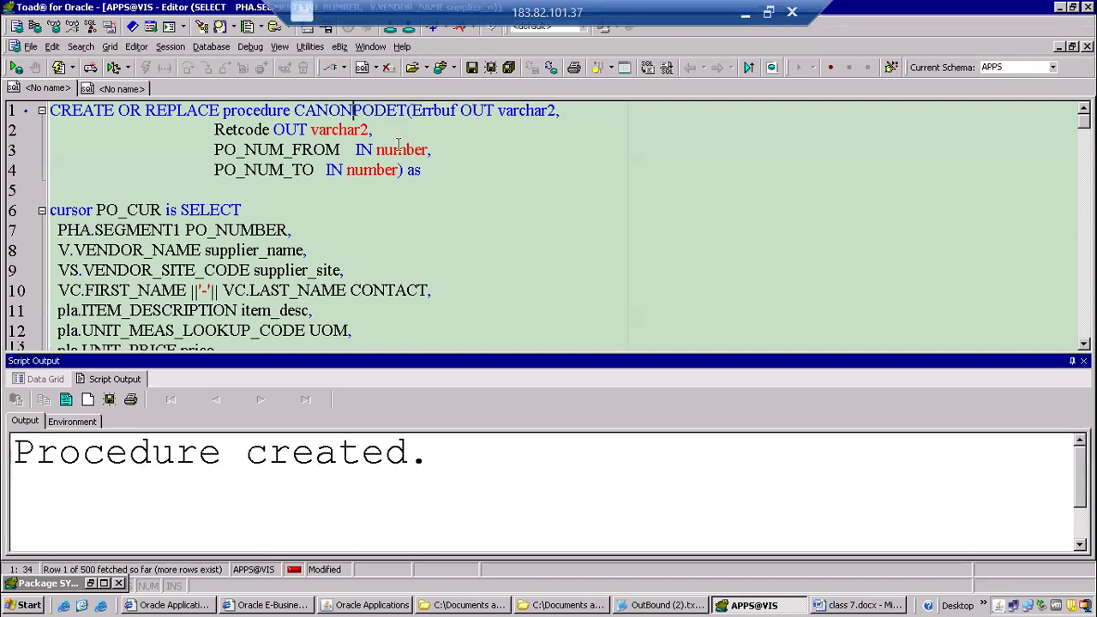
# Rename the procedure in the closing End statement to CANONPODET and copy that name.
pyautogui.scroll(-20, 398, 144)
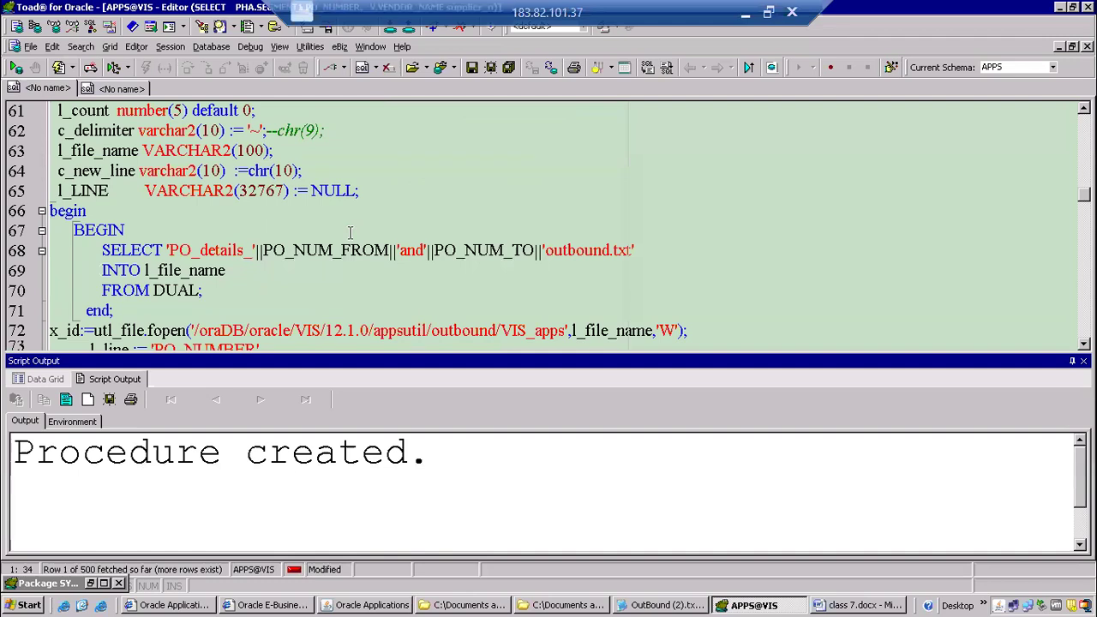
pyautogui.scroll(-20, 335, 235)
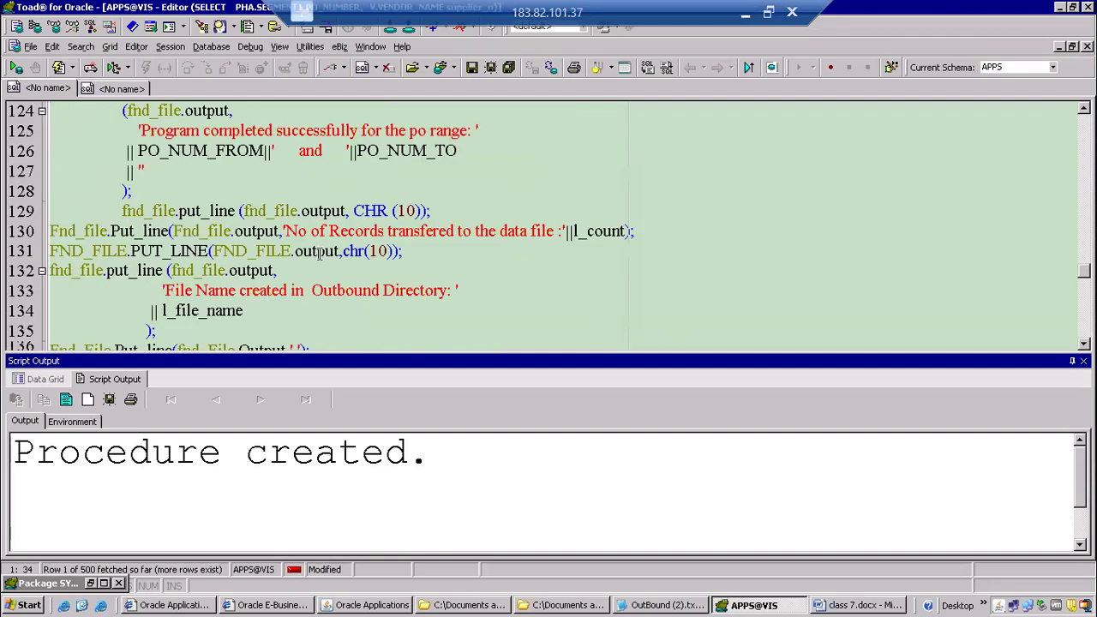
pyautogui.scroll(-8, 319, 255)
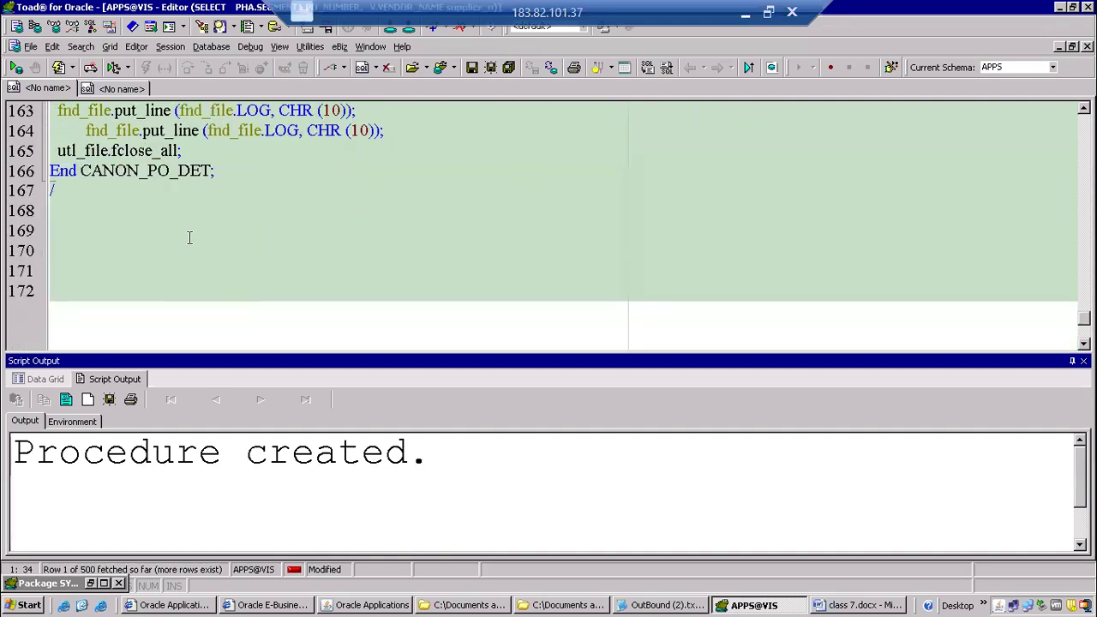
pyautogui.click(179, 180)
pyautogui.press('BackSpace')
pyautogui.press('Left')
pyautogui.press('Left')
pyautogui.press('Delete')
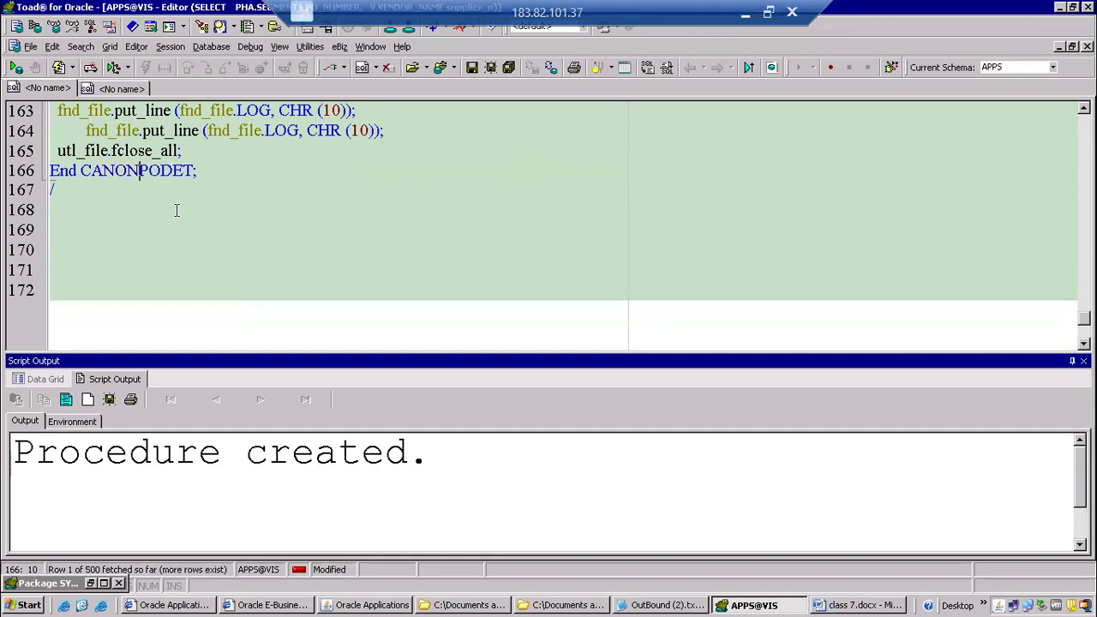
pyautogui.scroll(1, 176, 210)
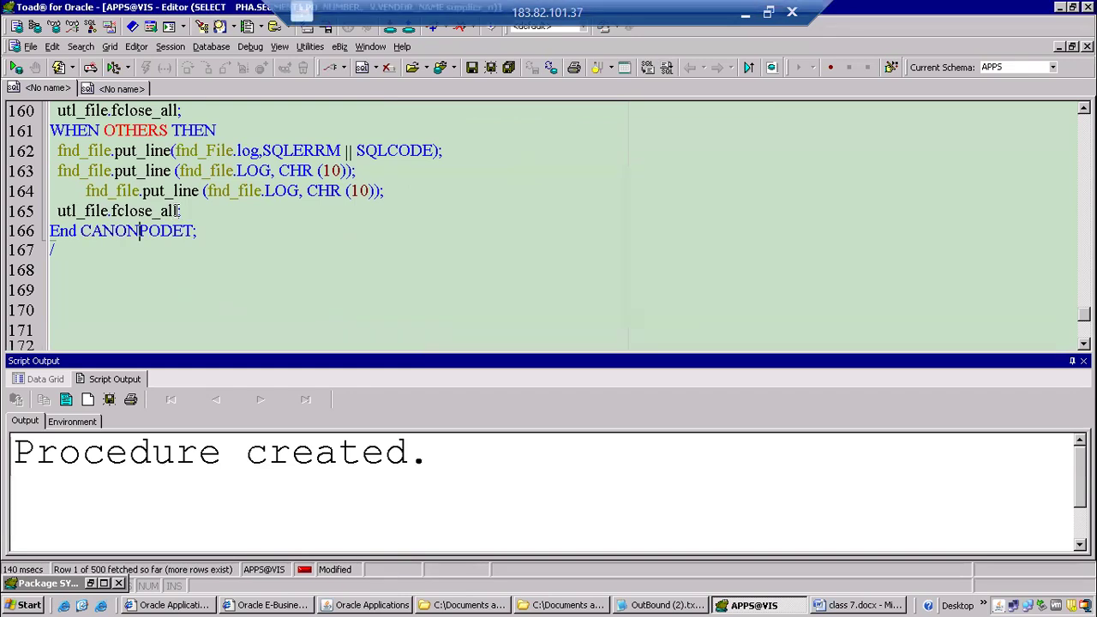
pyautogui.doubleClick(167, 237)
pyautogui.hotkey('ctrl', 'c')
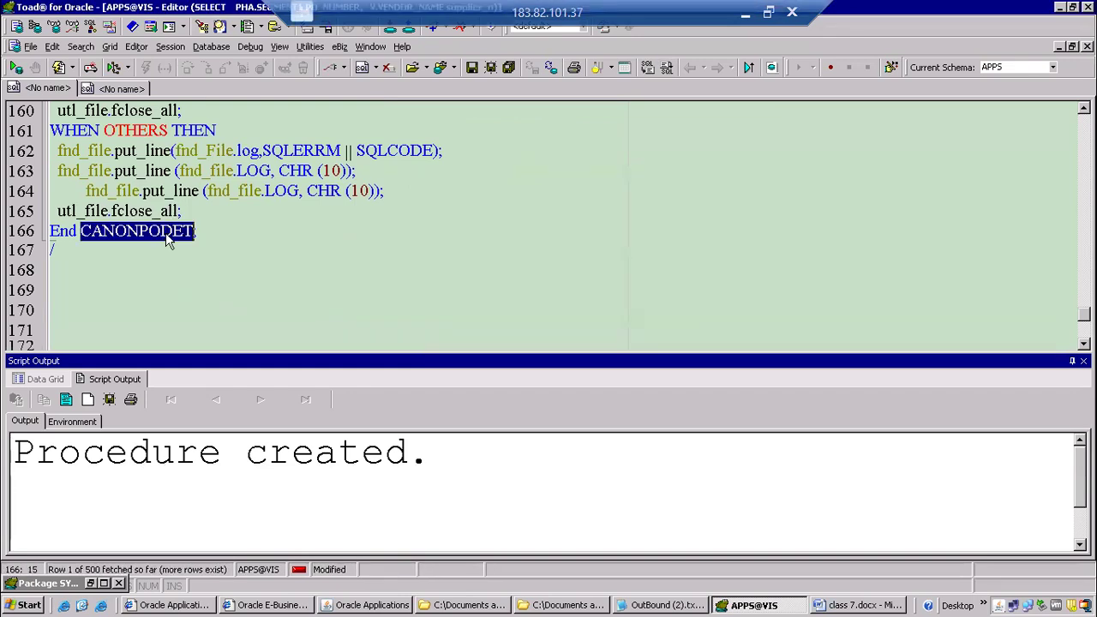
# In Oracle Applications, save the executable with CANONPODET as its name, short name and execution file name, and Purchasing as its application.
pyautogui.hotkey('alt', 'Tab')
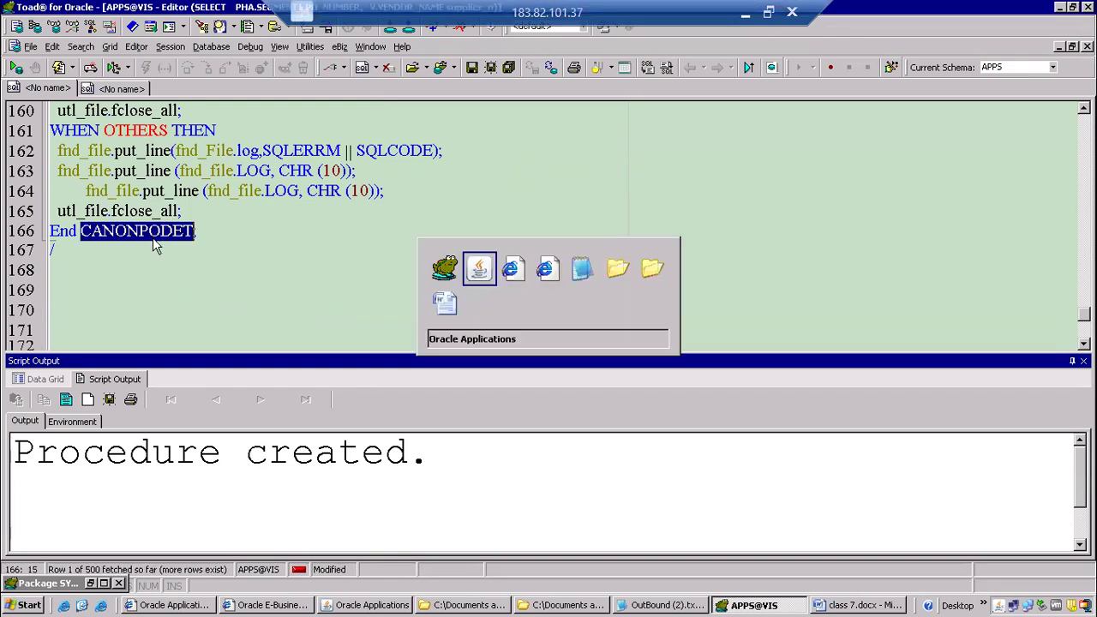
pyautogui.hotkey('ctrl', 'v')
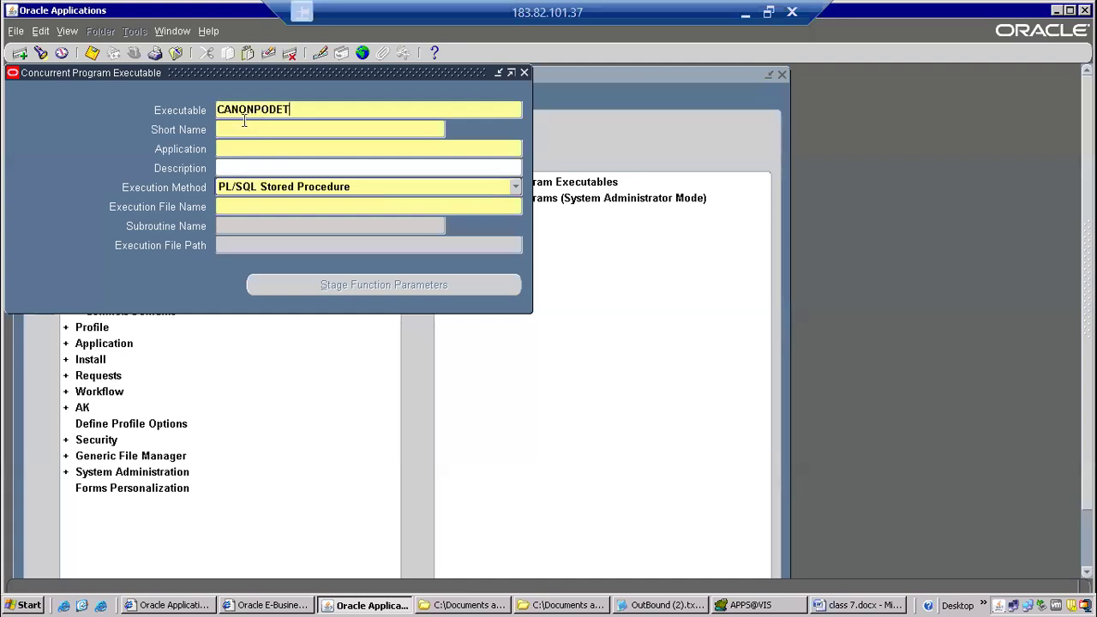
pyautogui.click(250, 127)
pyautogui.hotkey('ctrl', 'v')
pyautogui.click(239, 147)
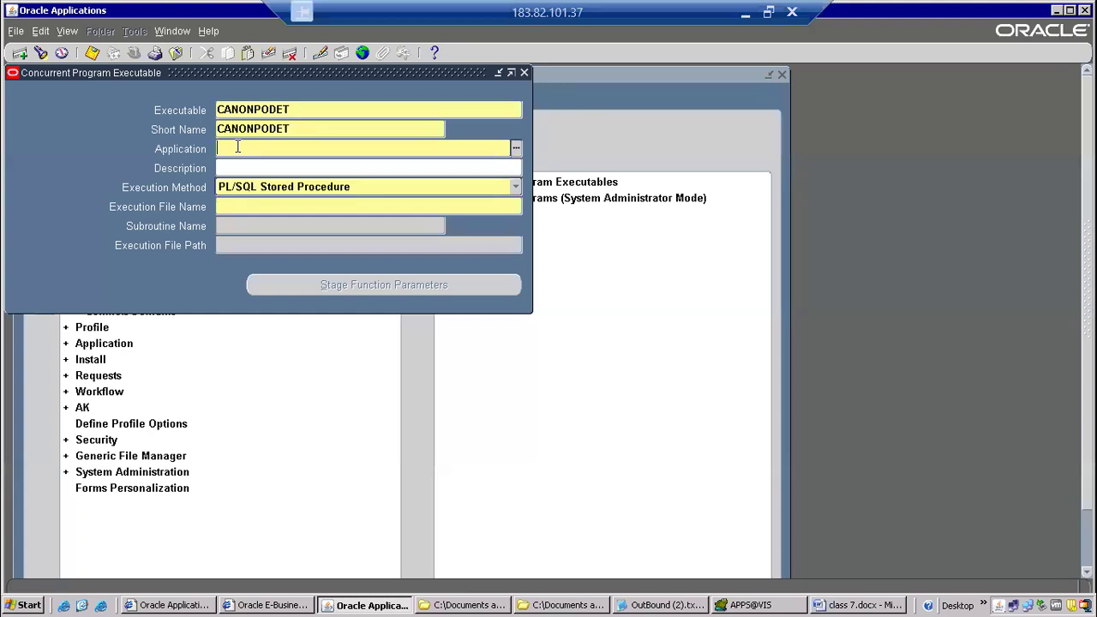
pyautogui.press('Tab')
pyautogui.press('Tab')
pyautogui.hotkey('ctrl', 'v')
pyautogui.hotkey('ctrl', 's')
pyautogui.hotkey('ctrl', 'c')
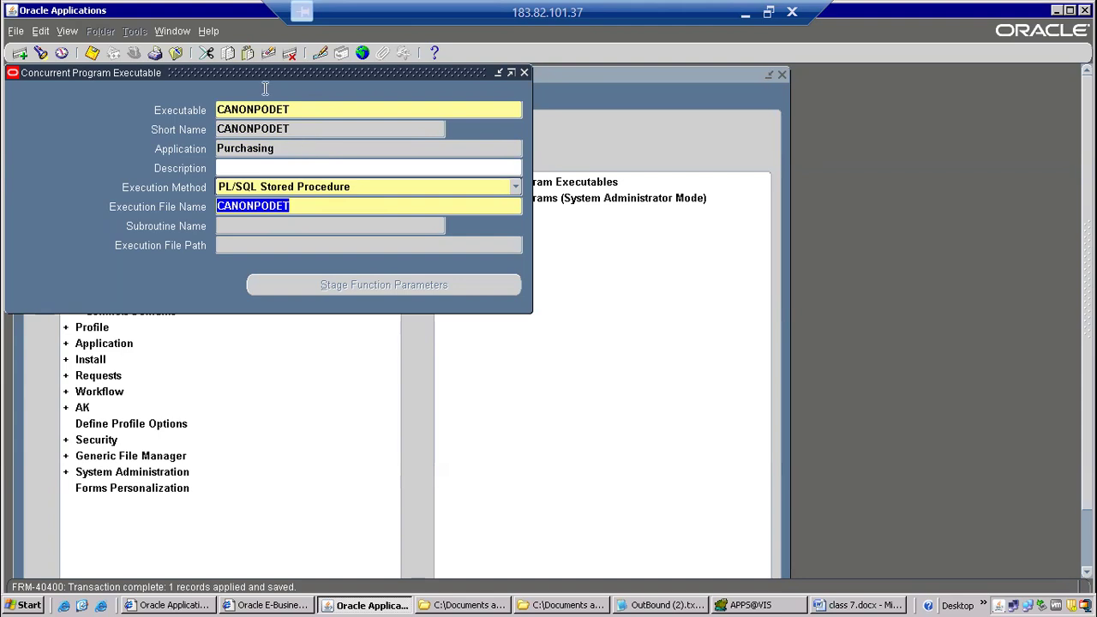
# Define a concurrent program with CANONPODET as program, short name and executable name, and Purchasing as application, and open its parameters.
pyautogui.click(176, 53)
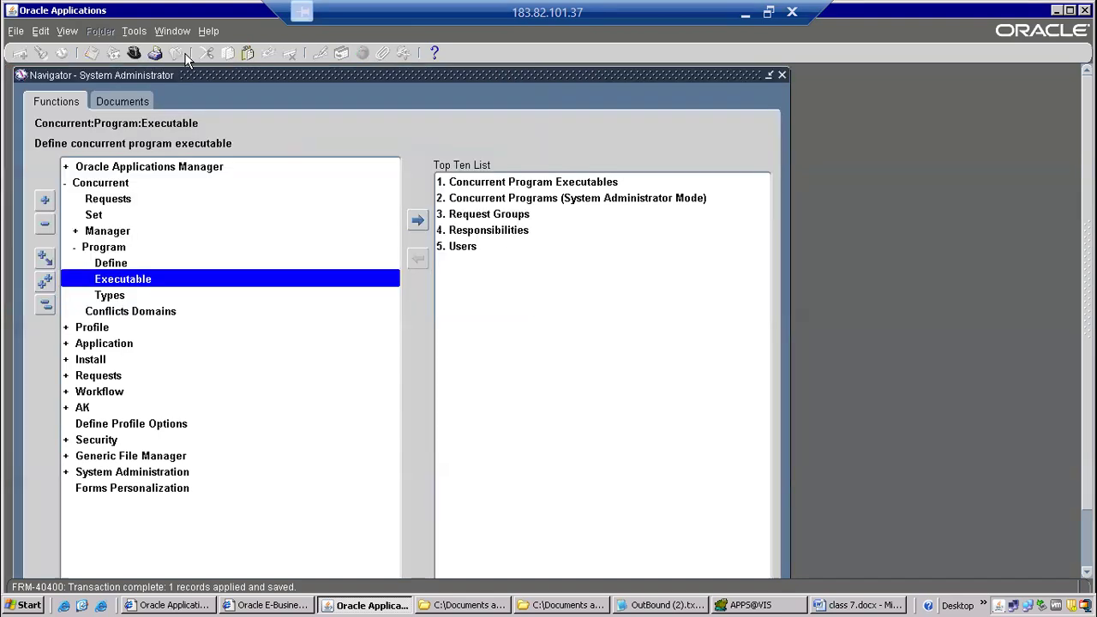
pyautogui.doubleClick(137, 262)
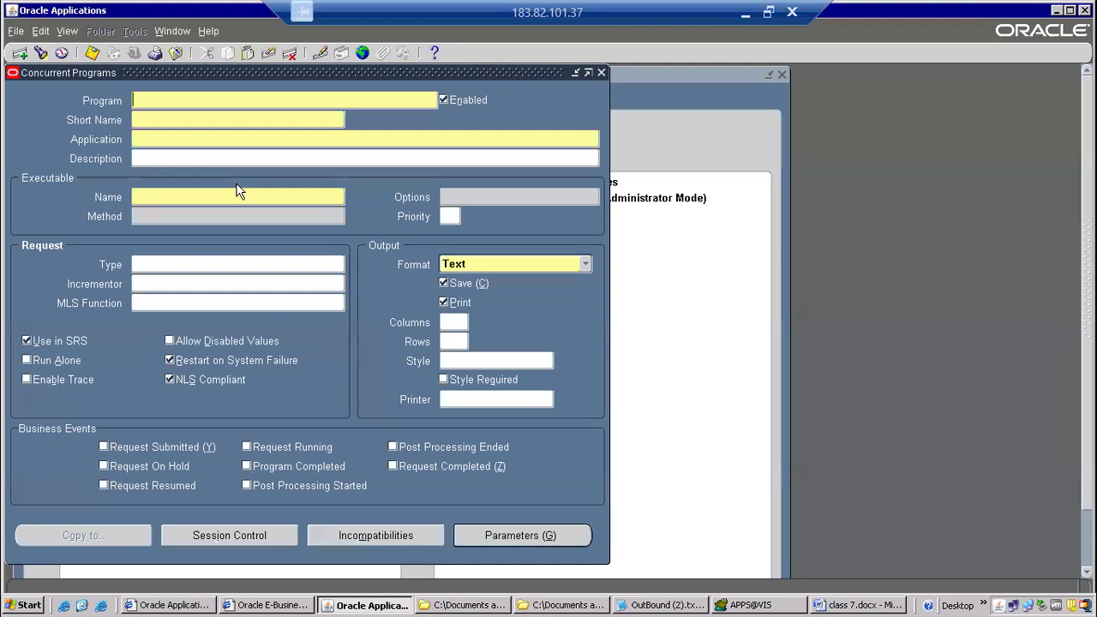
pyautogui.hotkey('ctrl', 'v')
pyautogui.press('Tab')
pyautogui.hotkey('ctrl', 'v')
pyautogui.press('Tab')
pyautogui.write('purchasing')
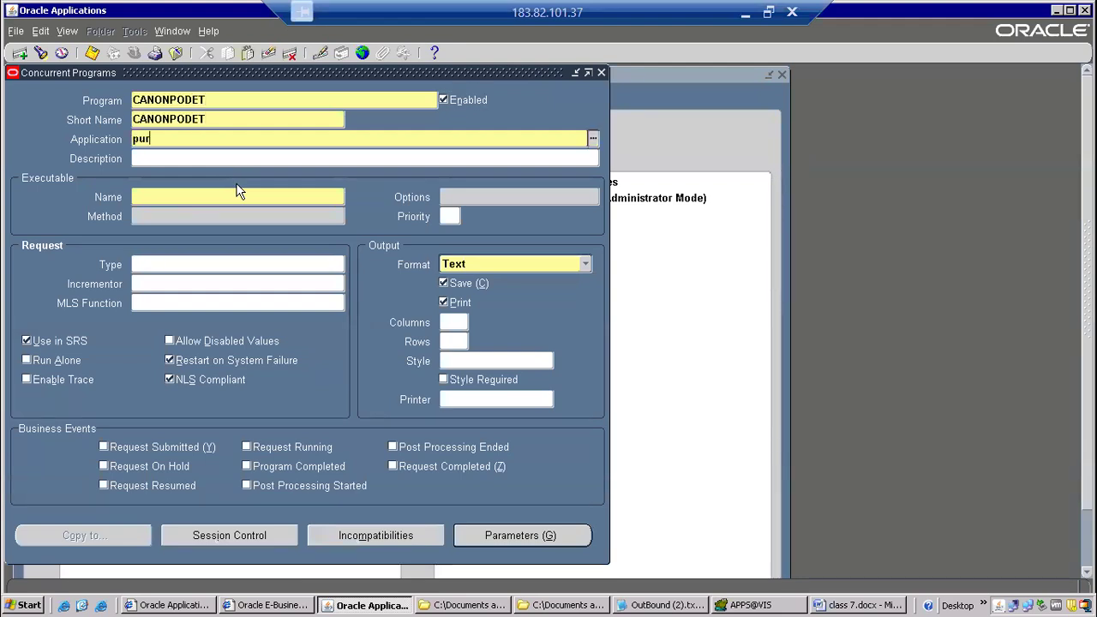
pyautogui.press('Tab')
pyautogui.hotkey('ctrl', 'v')
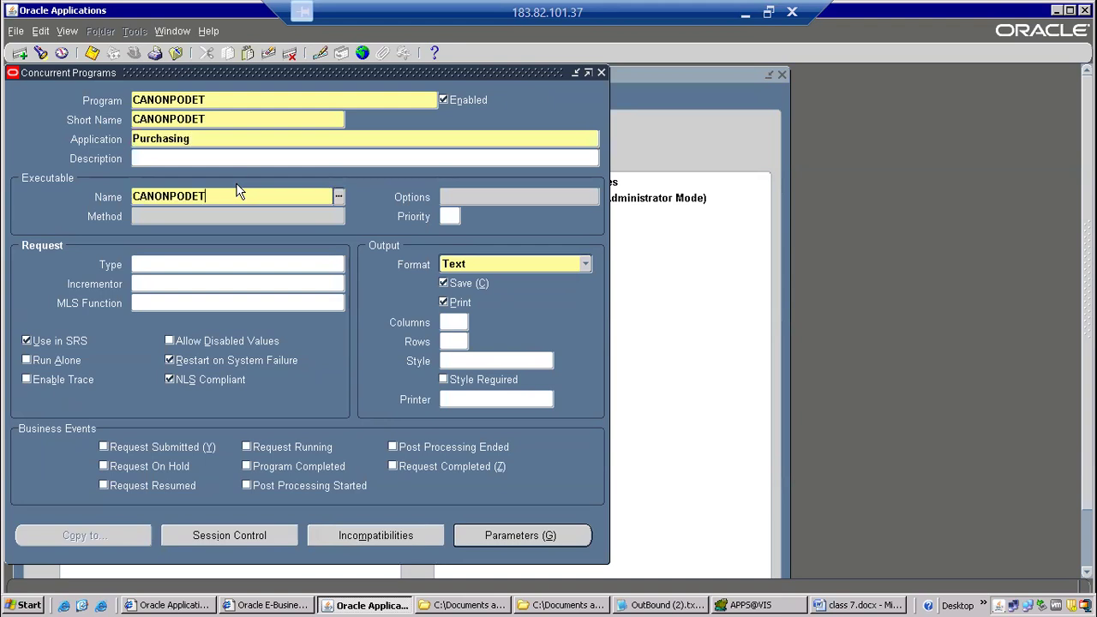
pyautogui.press('Tab')
pyautogui.click(520, 535)
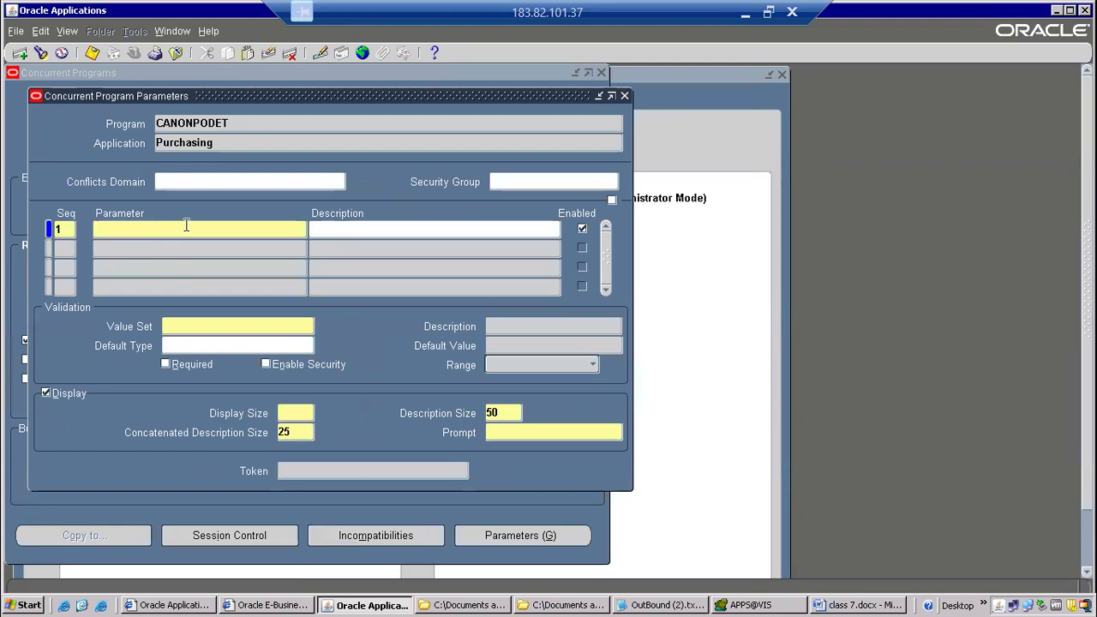
# Switch to Toad and examine the OUT and IN parameters declared in the CANONPODET procedure header, ending back in Oracle Applications.
pyautogui.click(749, 605)
pyautogui.scroll(20, 362, 131)
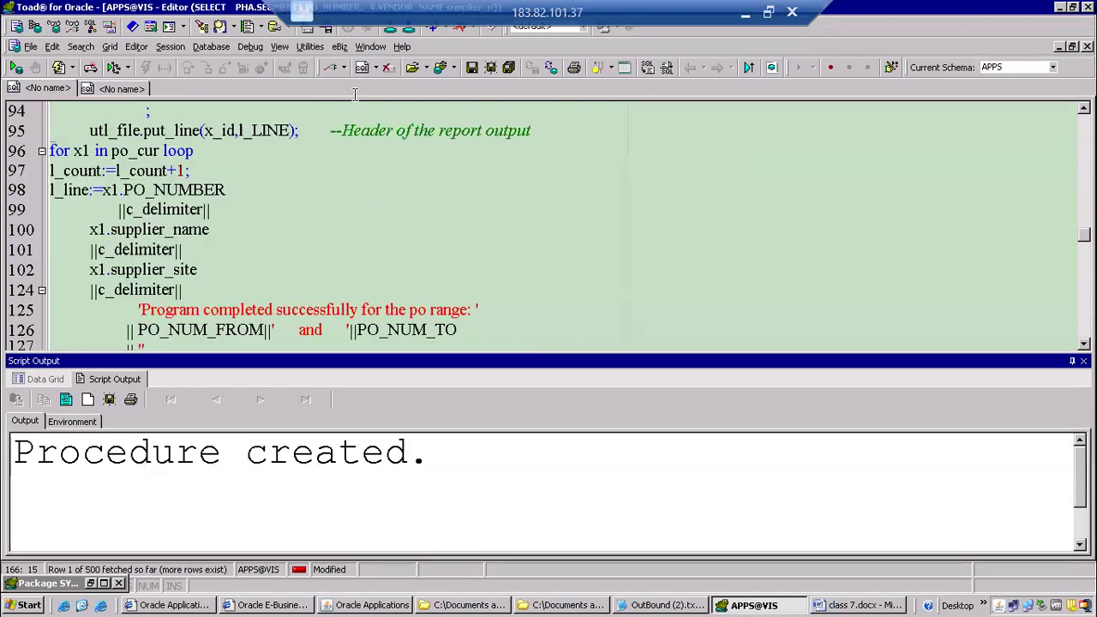
pyautogui.scroll(14, 364, 119)
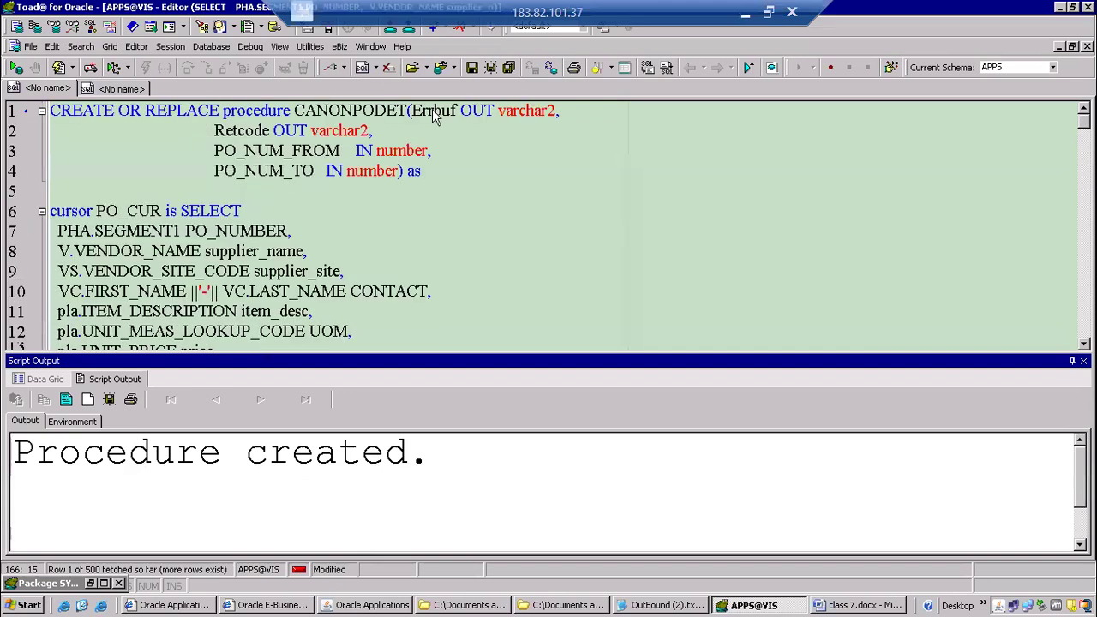
pyautogui.moveTo(410, 112); pyautogui.dragTo(438, 131)
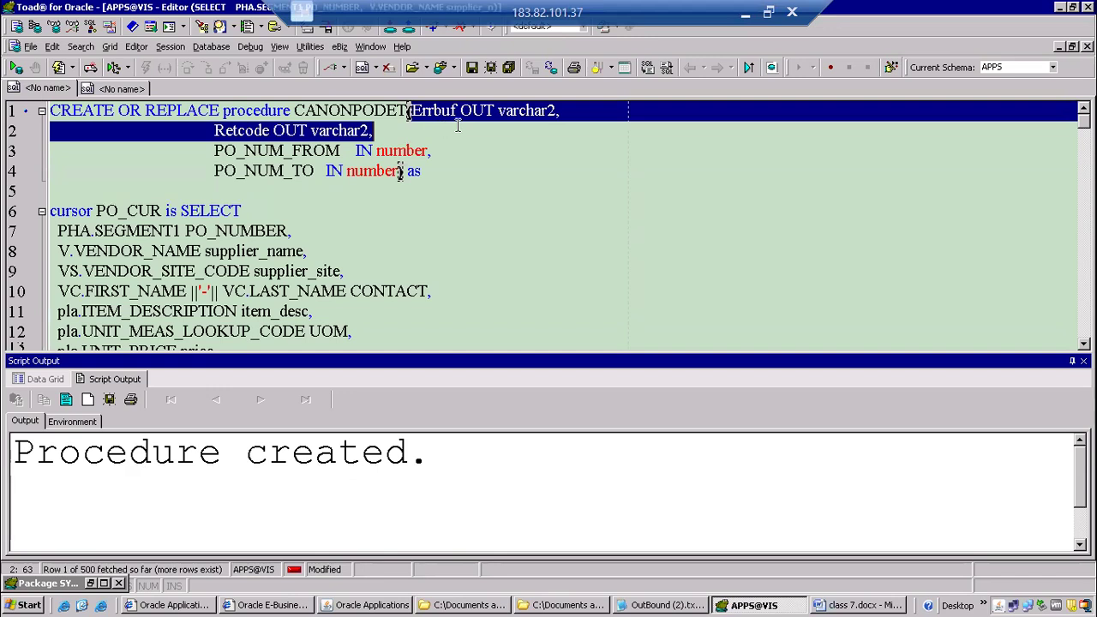
pyautogui.click(461, 128)
pyautogui.moveTo(214, 151); pyautogui.dragTo(339, 150)
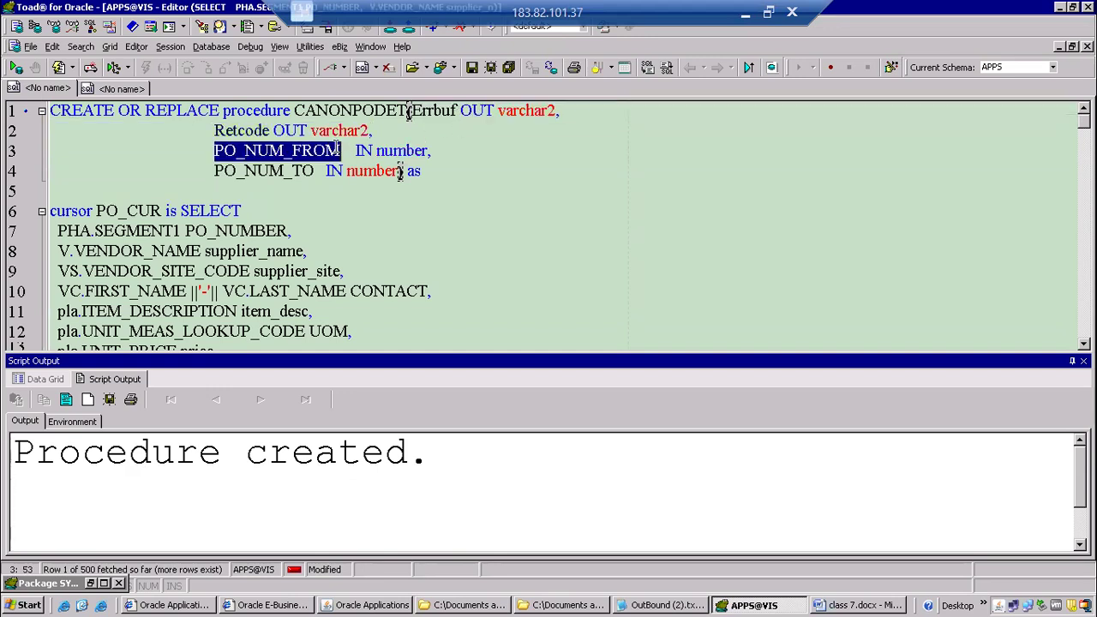
pyautogui.hotkey('alt', 'Tab')
# Name the parameter with sequence 1 "PO Number From".
pyautogui.click(198, 328)
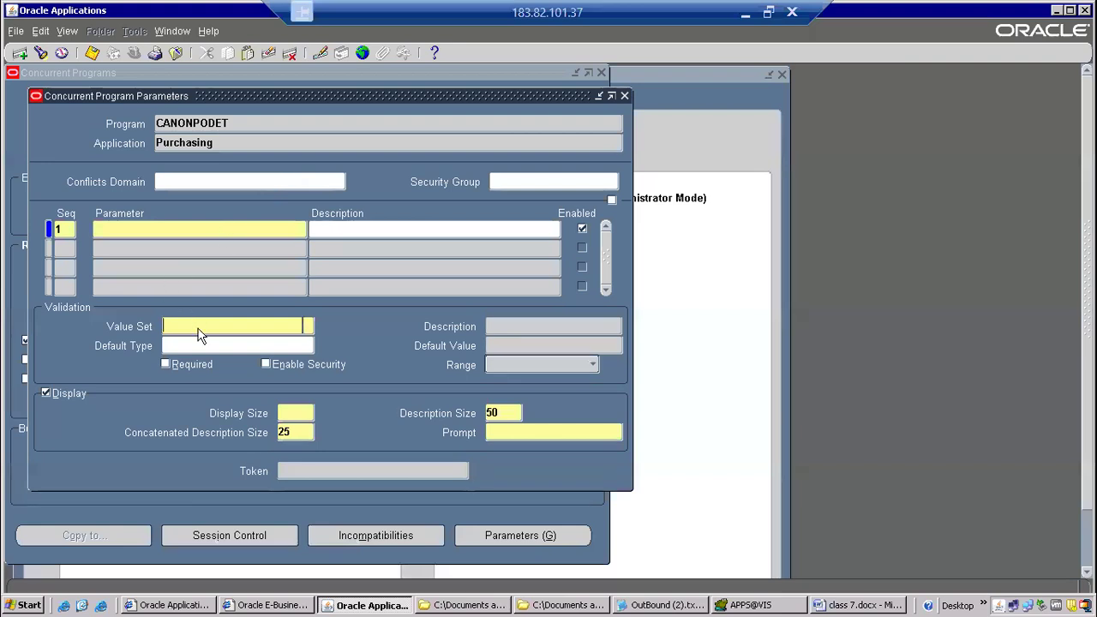
pyautogui.click(162, 227)
pyautogui.write('PO Number From')
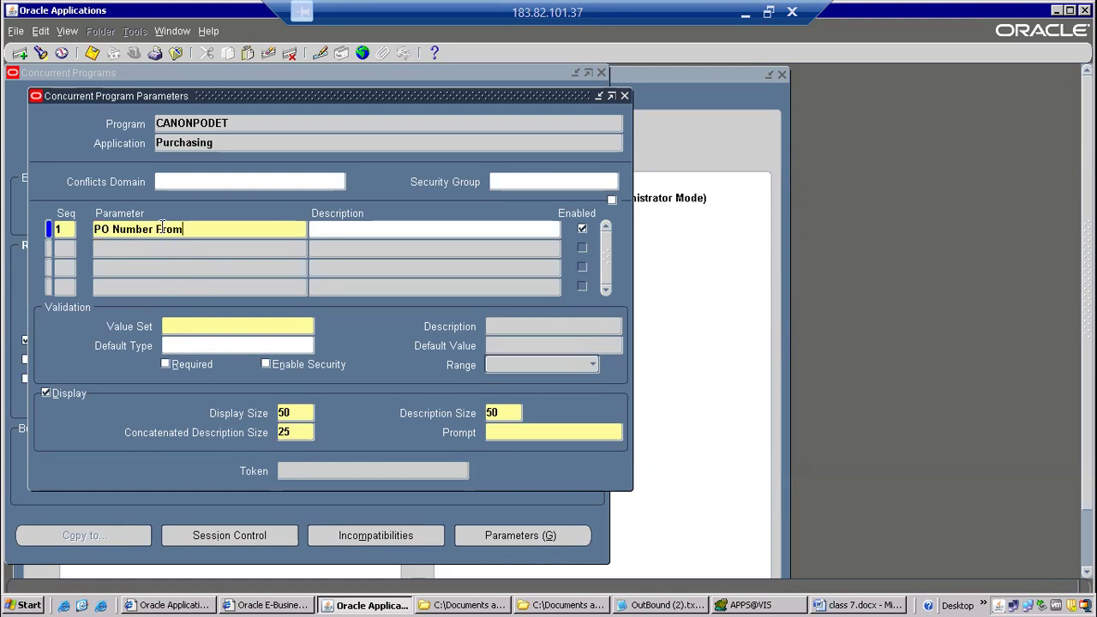
# Assign the 10/Number value set to the PO Number From parameter and mark it as required.
pyautogui.click(177, 327)
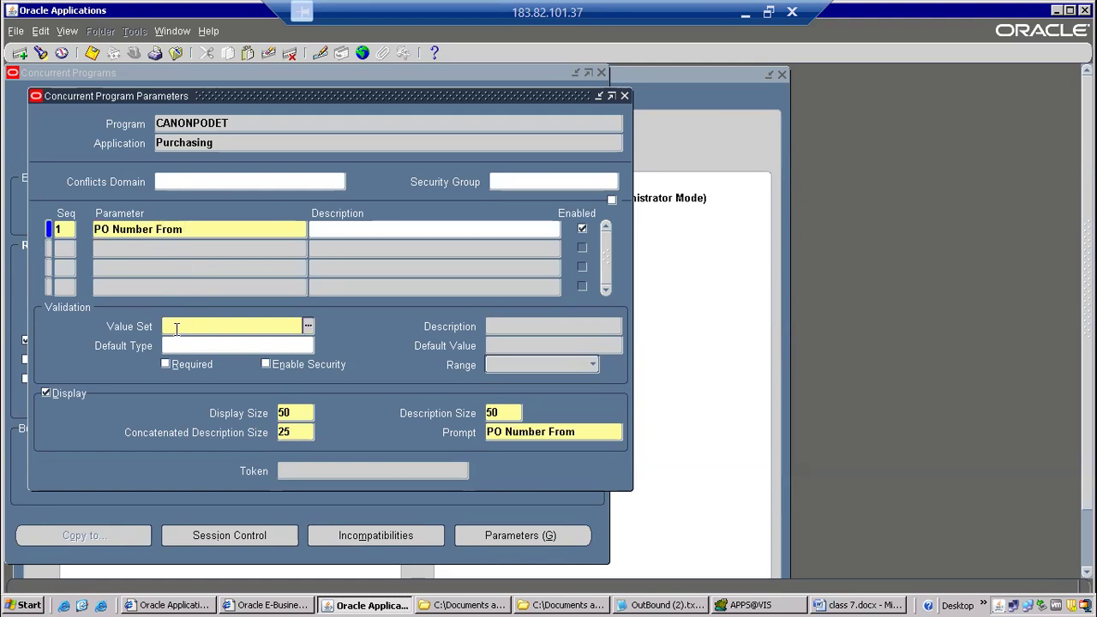
pyautogui.write('10')
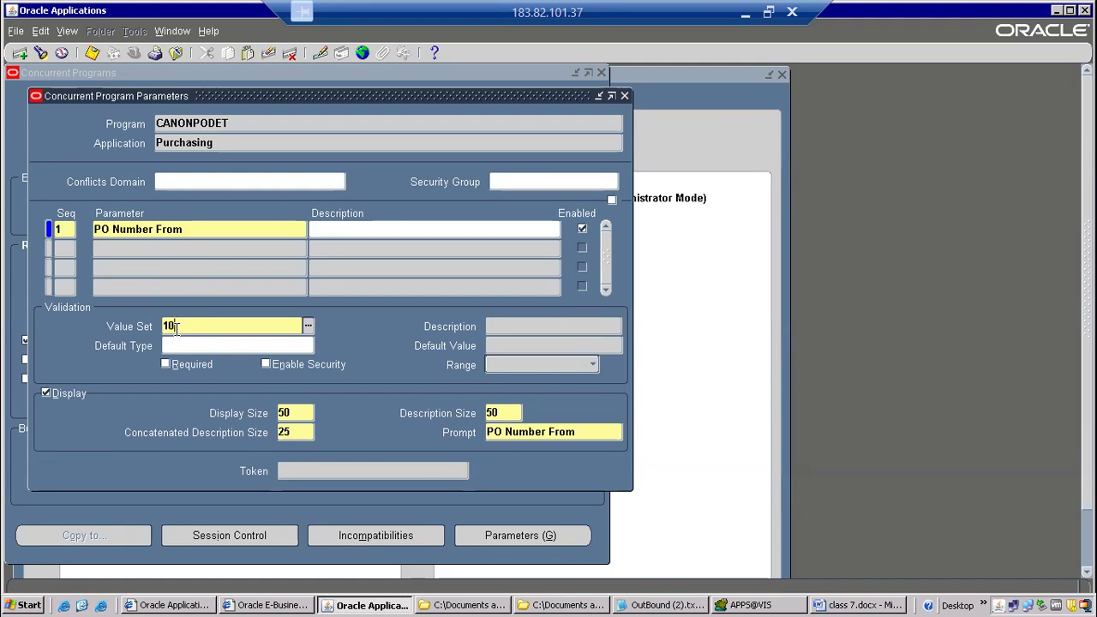
pyautogui.write('/num')
pyautogui.press('Tab')
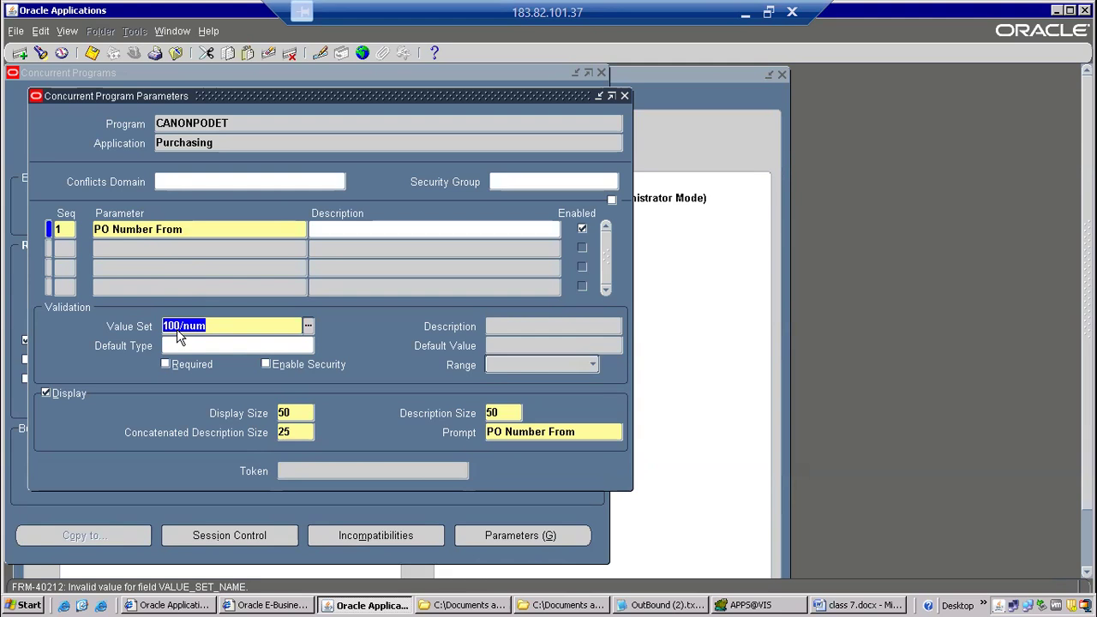
pyautogui.write('10/num')
pyautogui.press('Tab')
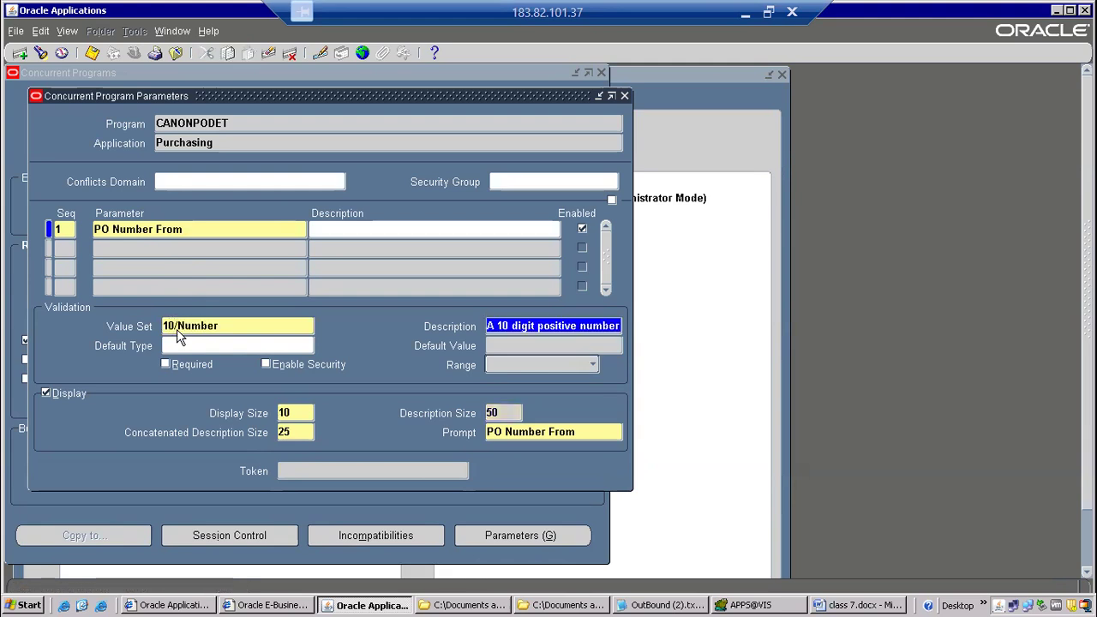
pyautogui.click(191, 365)
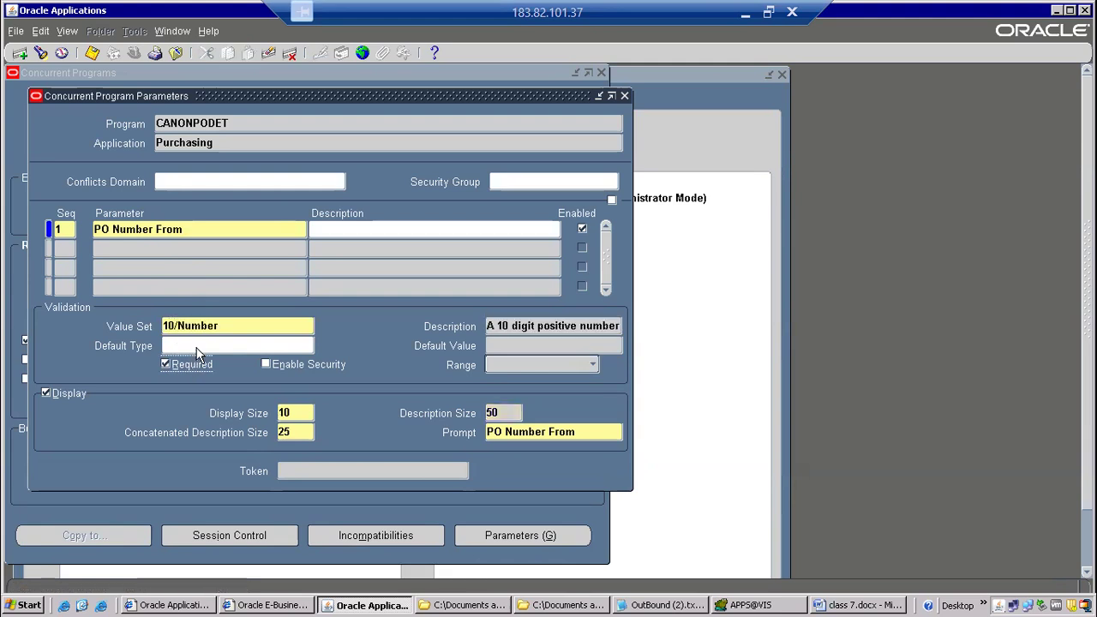
# Add a second parameter named "PO Number To" with the 10/Number value set and mark it as required.
pyautogui.click(141, 248)
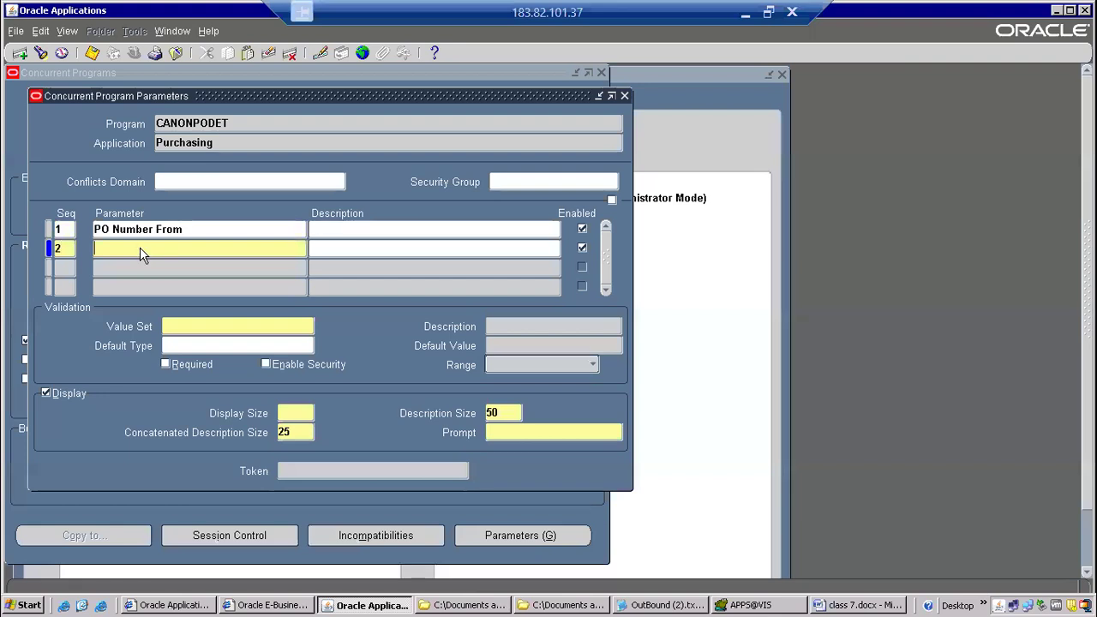
pyautogui.write('PO Number To')
pyautogui.press('Tab')
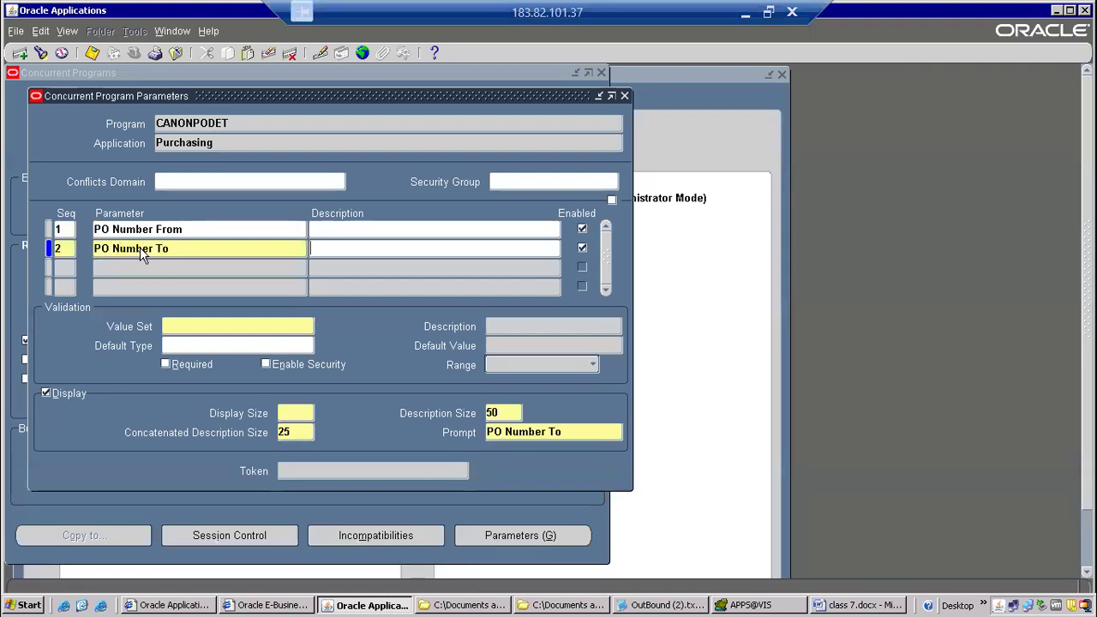
pyautogui.click(173, 324)
pyautogui.write('10 numb')
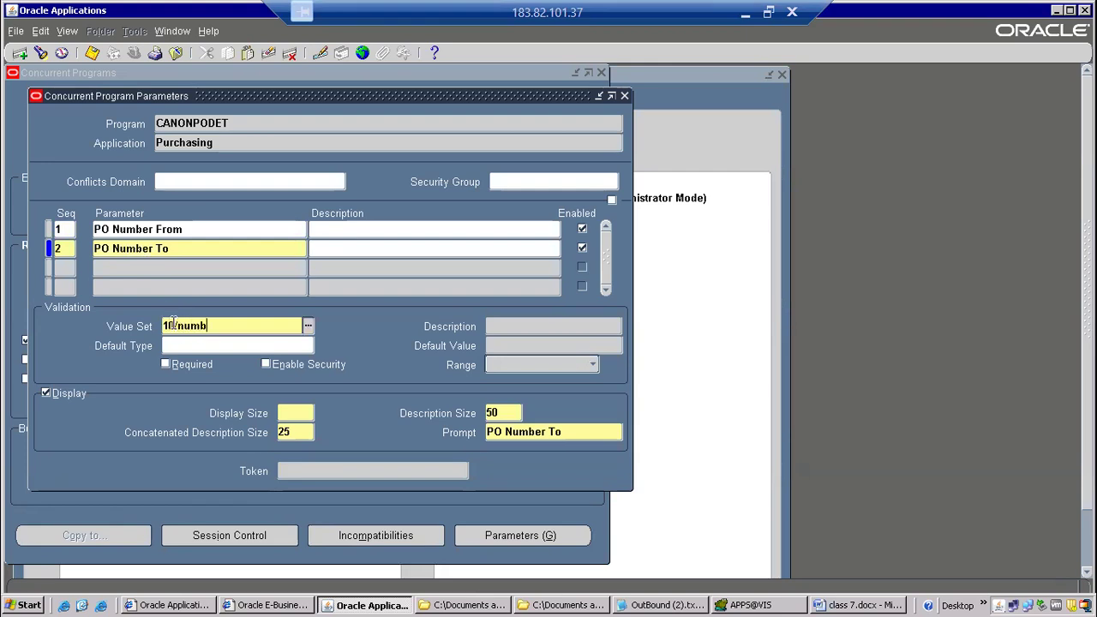
pyautogui.write('er')
pyautogui.press('Tab')
pyautogui.doubleClick(215, 323)
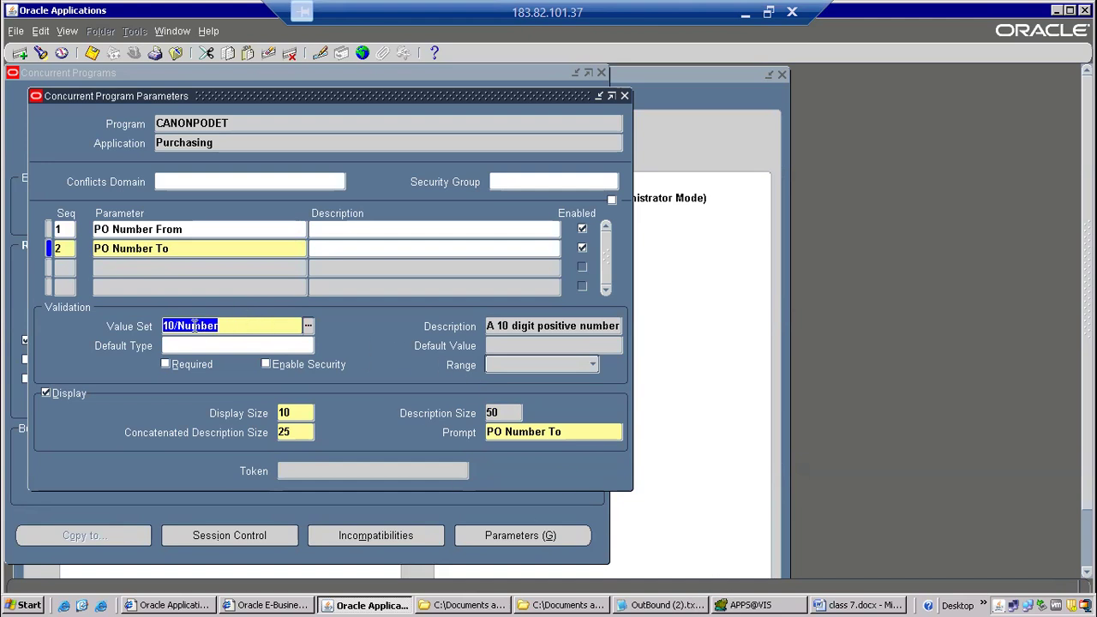
pyautogui.click(166, 369)
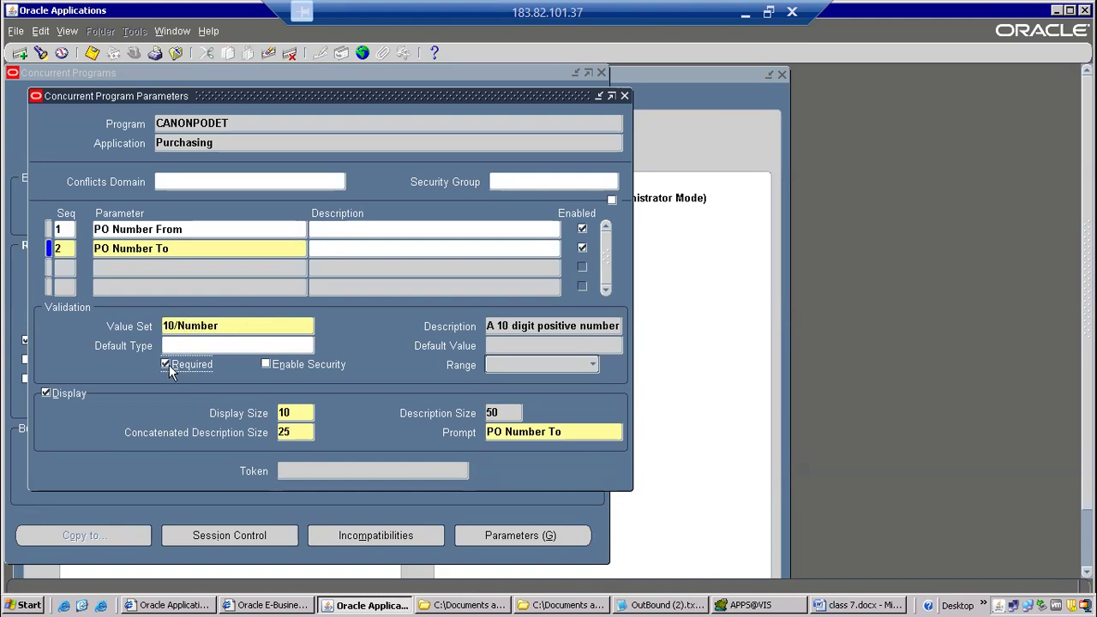
pyautogui.click(207, 230)
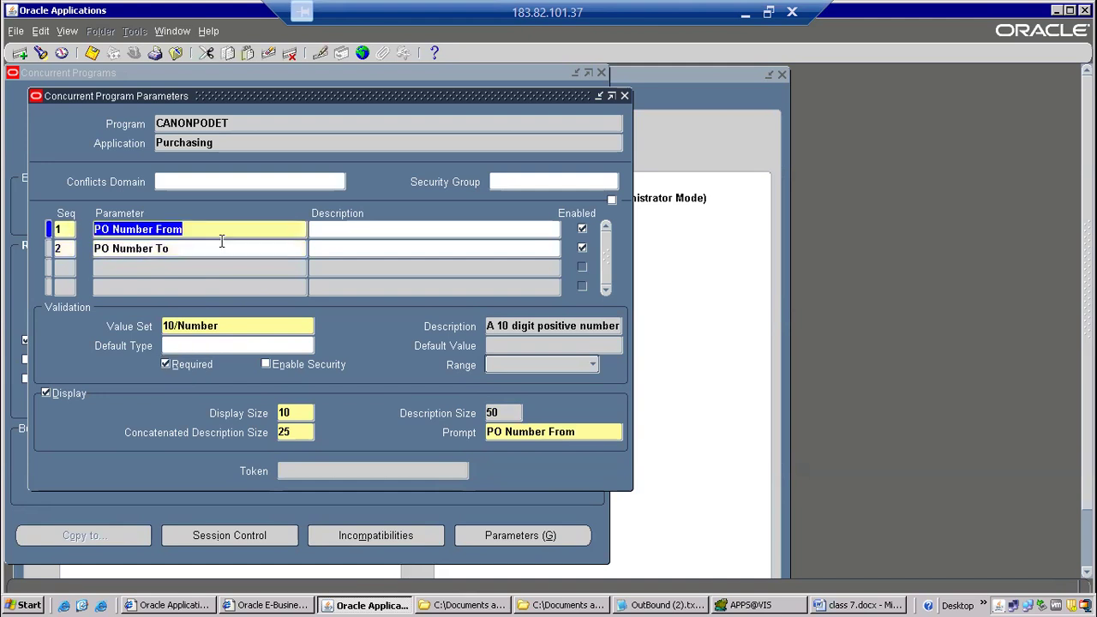
pyautogui.click(219, 246)
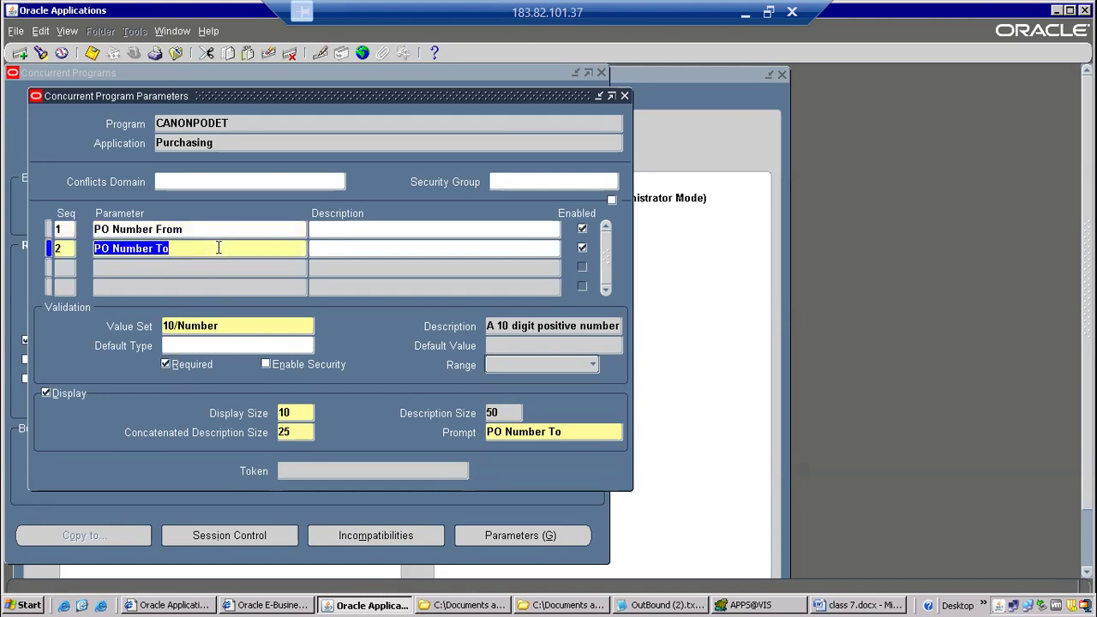
# Close the parameters, copy the program name CANONPODET, and save the concurrent program before returning to the Navigator.
pyautogui.click(624, 96)
pyautogui.rightClick(184, 103)
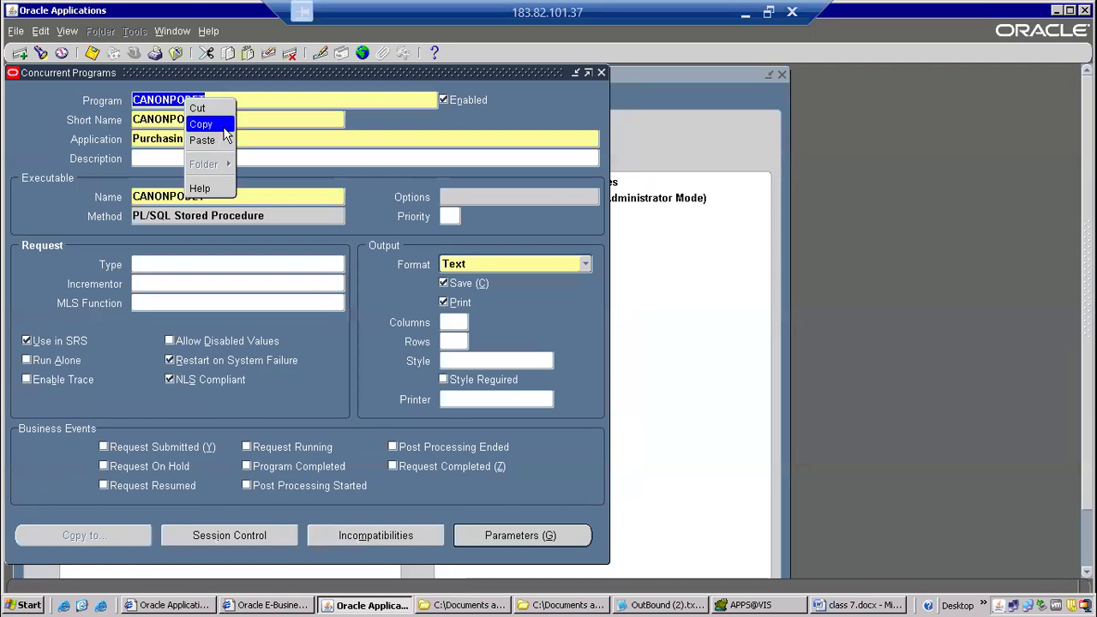
pyautogui.click(218, 125)
pyautogui.click(96, 54)
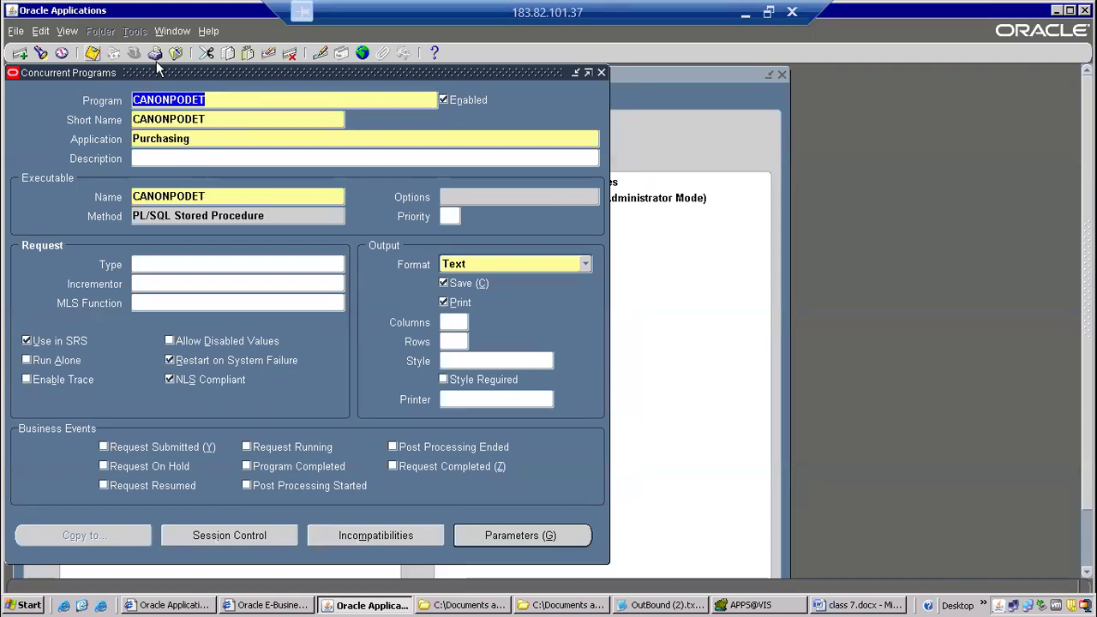
pyautogui.click(178, 55)
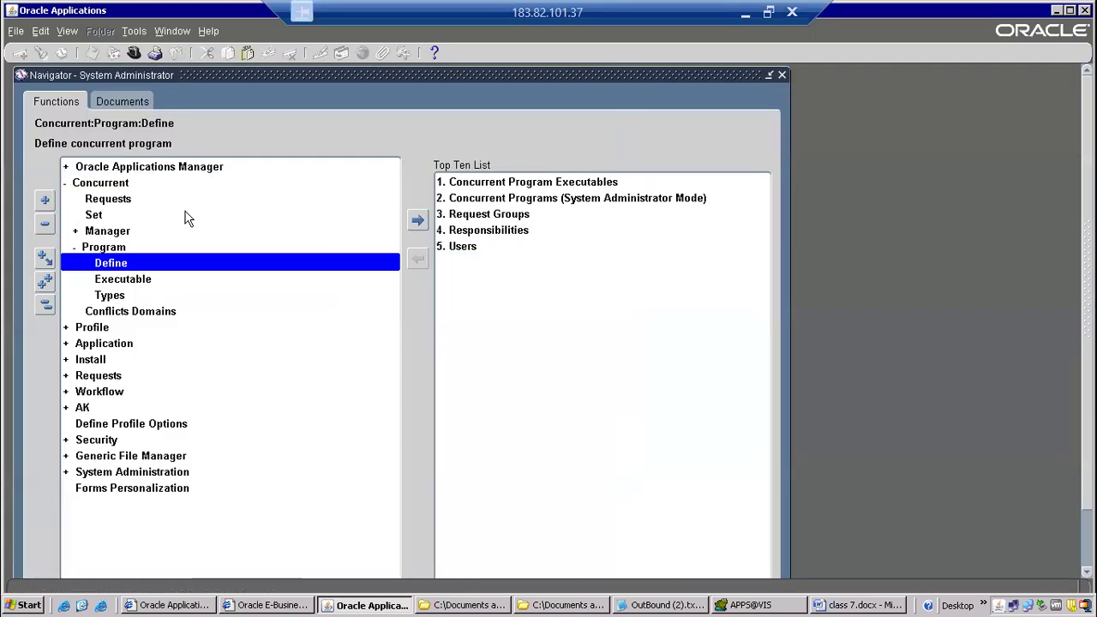
# Collapse the System Administrator functions and open the Request Groups form under Security, Responsibility, Request.
pyautogui.hotkey('alt', 't')
pyautogui.press('l')
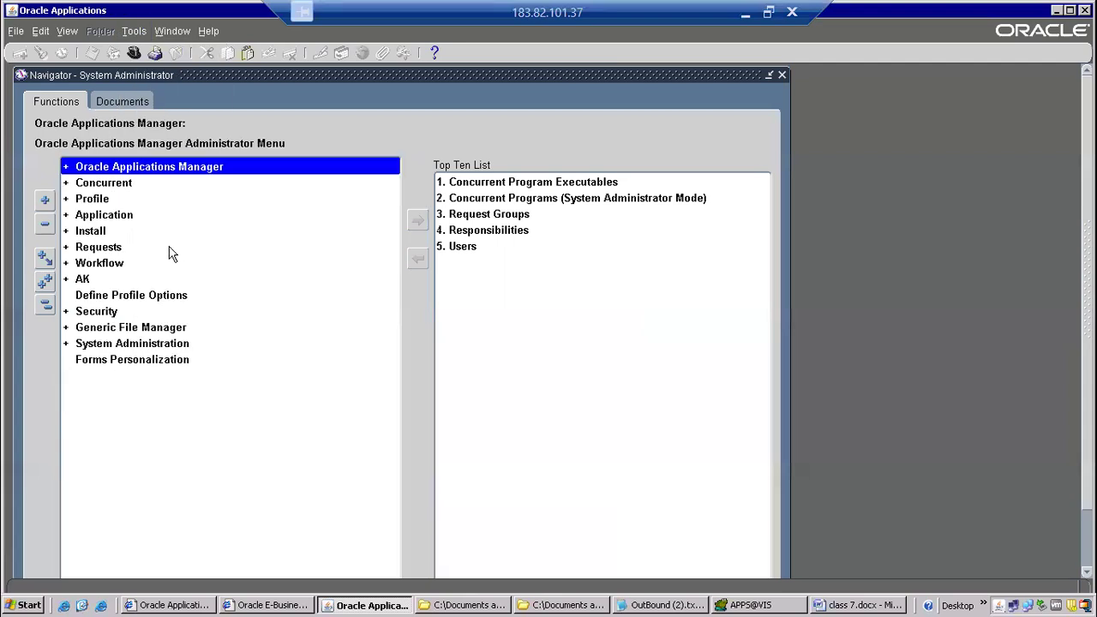
pyautogui.click(103, 327)
pyautogui.doubleClick(107, 311)
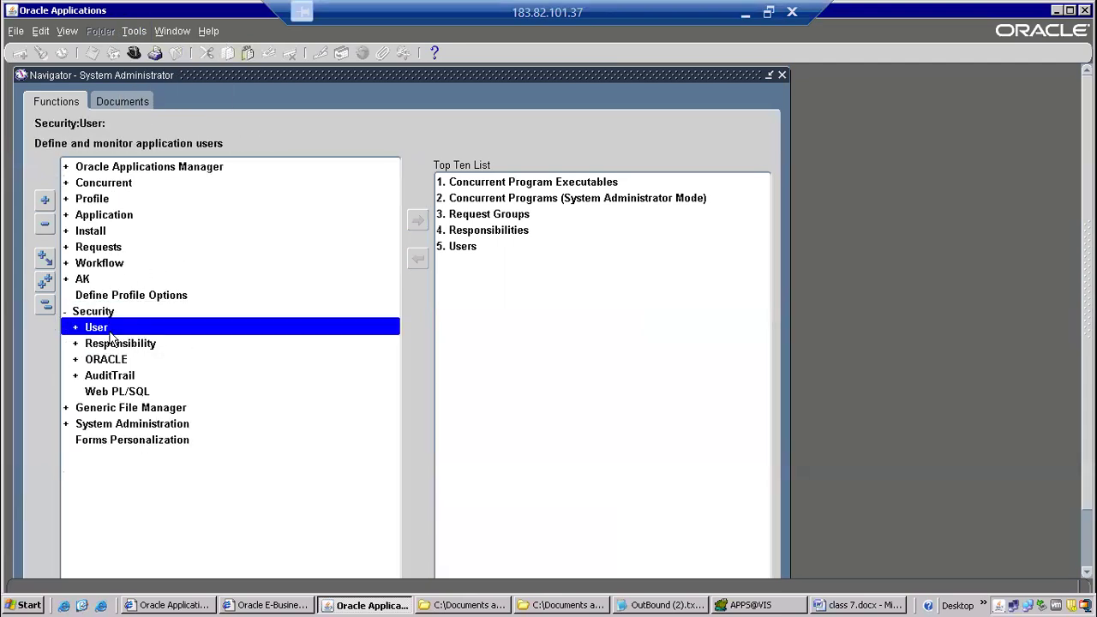
pyautogui.click(111, 342)
pyautogui.doubleClick(111, 343)
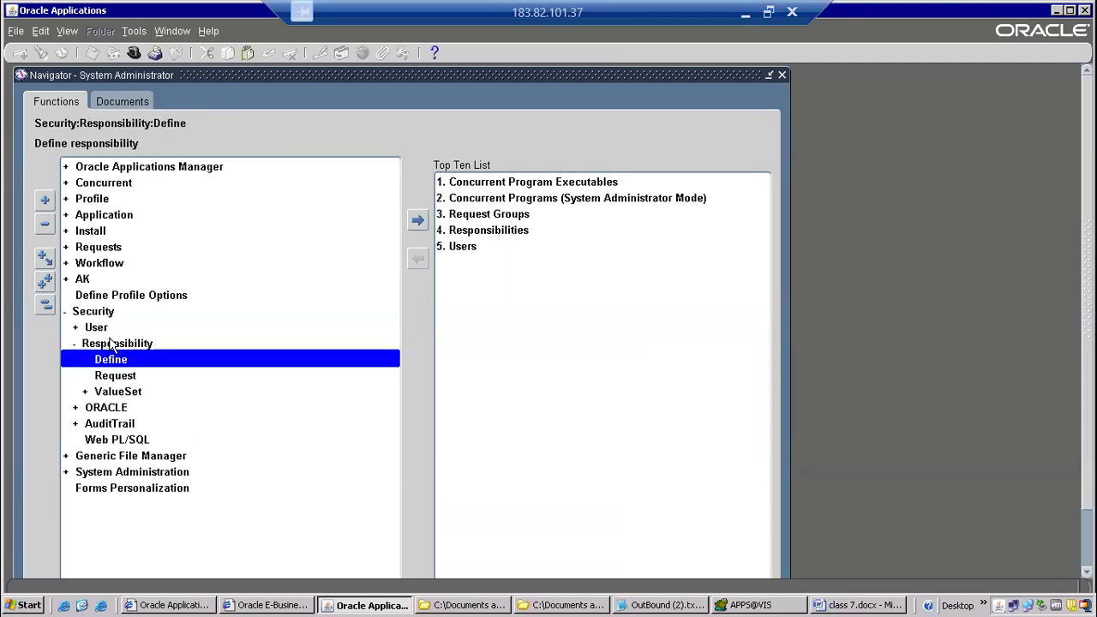
pyautogui.doubleClick(130, 376)
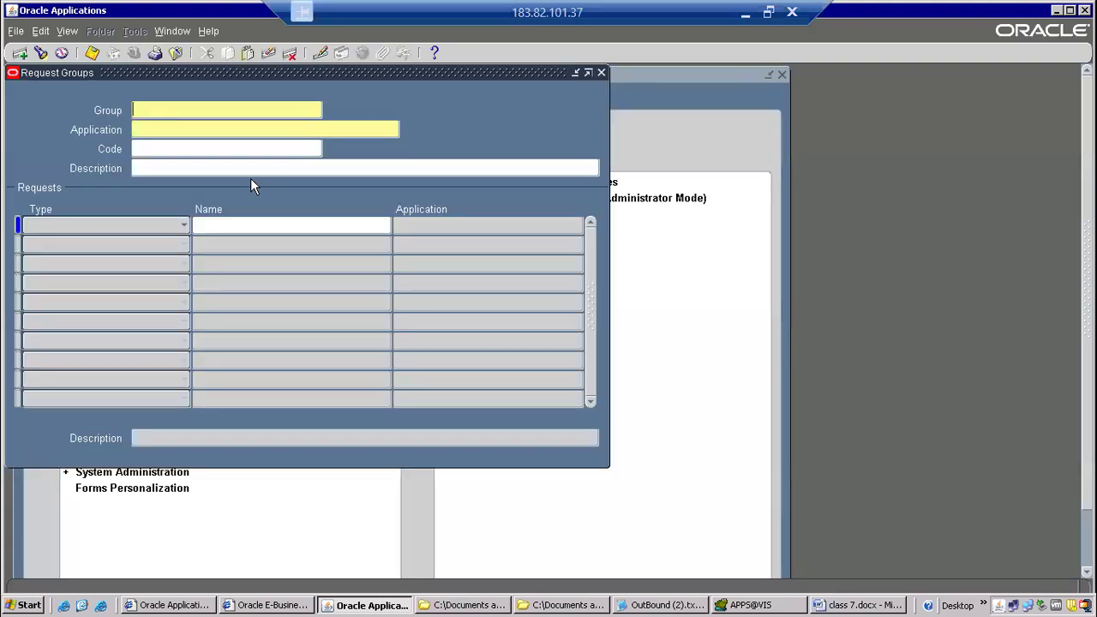
# Query the request groups whose application is Purchasing.
pyautogui.press('F11')
pyautogui.press('Tab')
pyautogui.write('Purchasing')
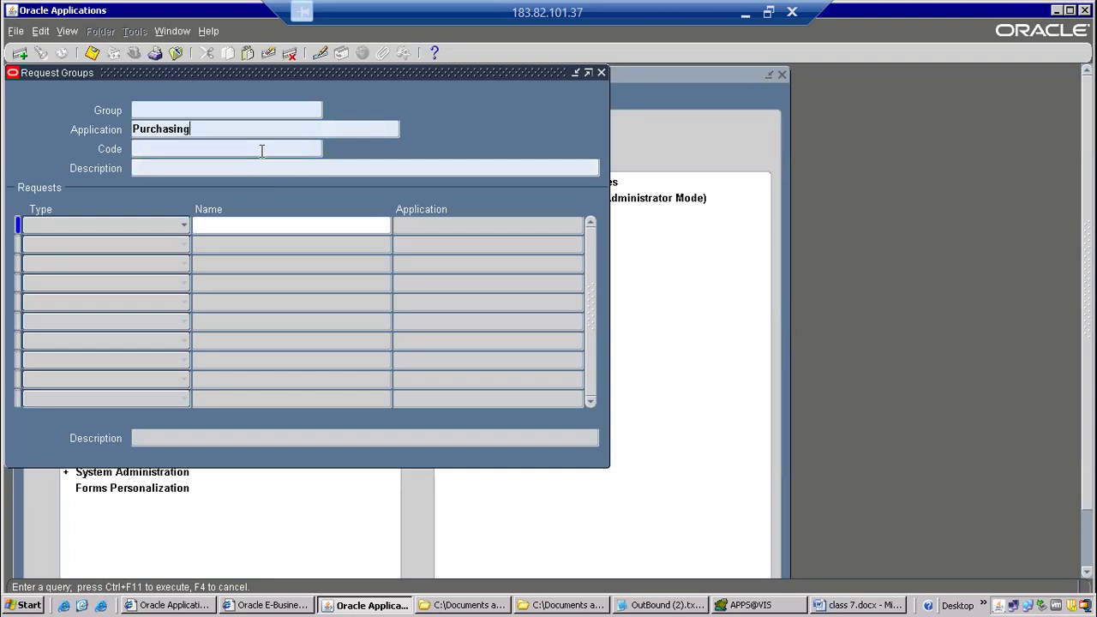
pyautogui.hotkey('ctrl', 'F11')
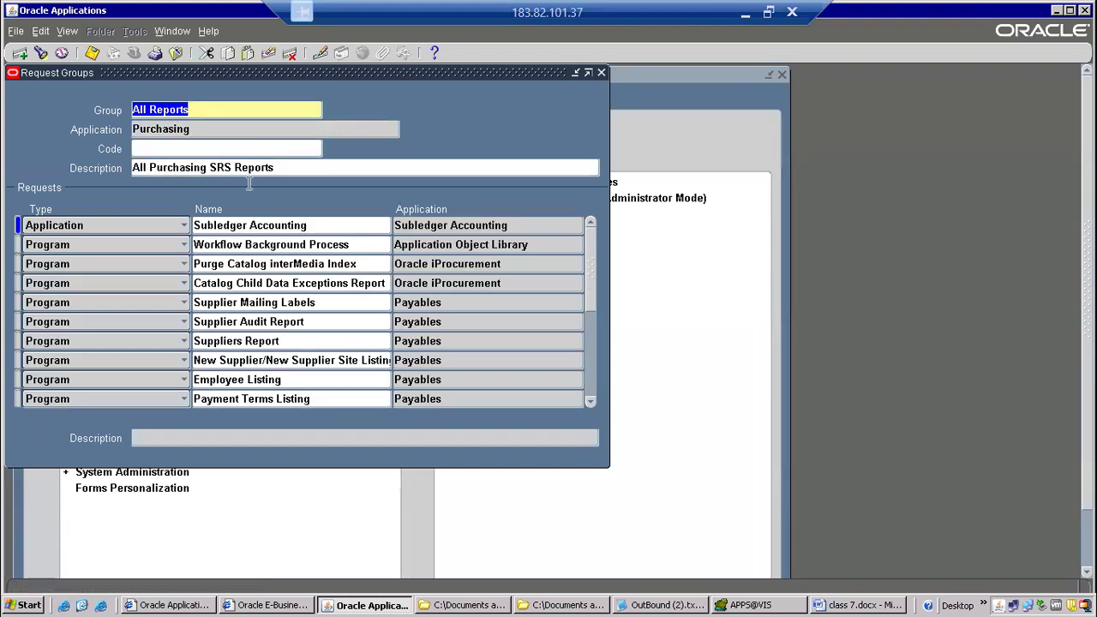
# Add the program CANONPODET to the Purchasing All Reports request group, save it and close the form.
pyautogui.click(311, 283)
pyautogui.hotkey('ctrl', 'Down')
pyautogui.press('Tab')
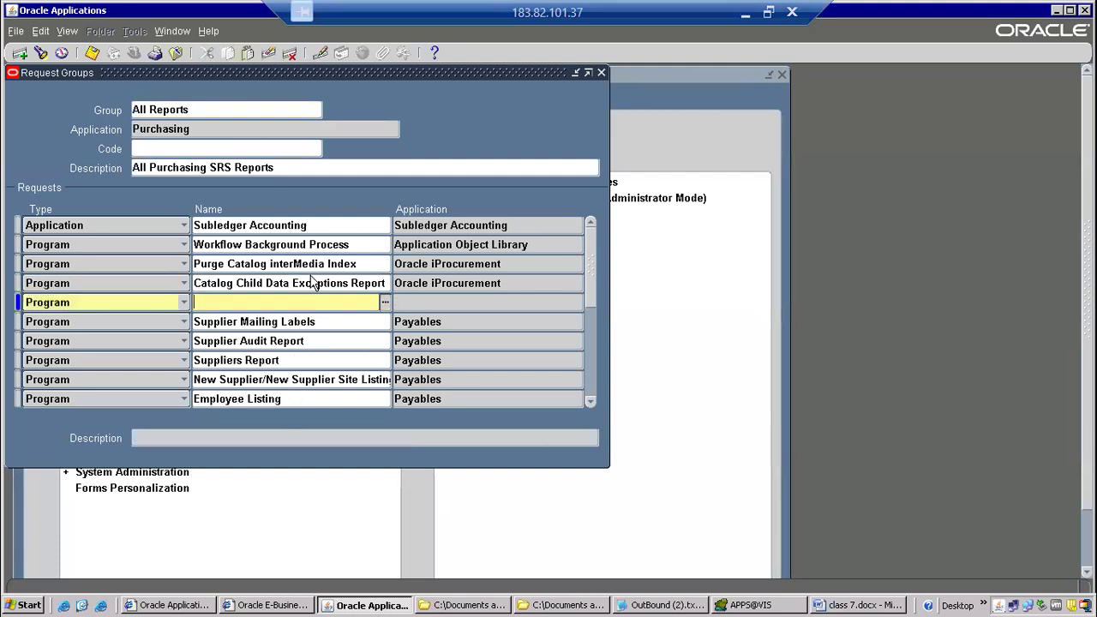
pyautogui.write('CANONPODET')
pyautogui.press('Tab')
pyautogui.hotkey('ctrl', 's')
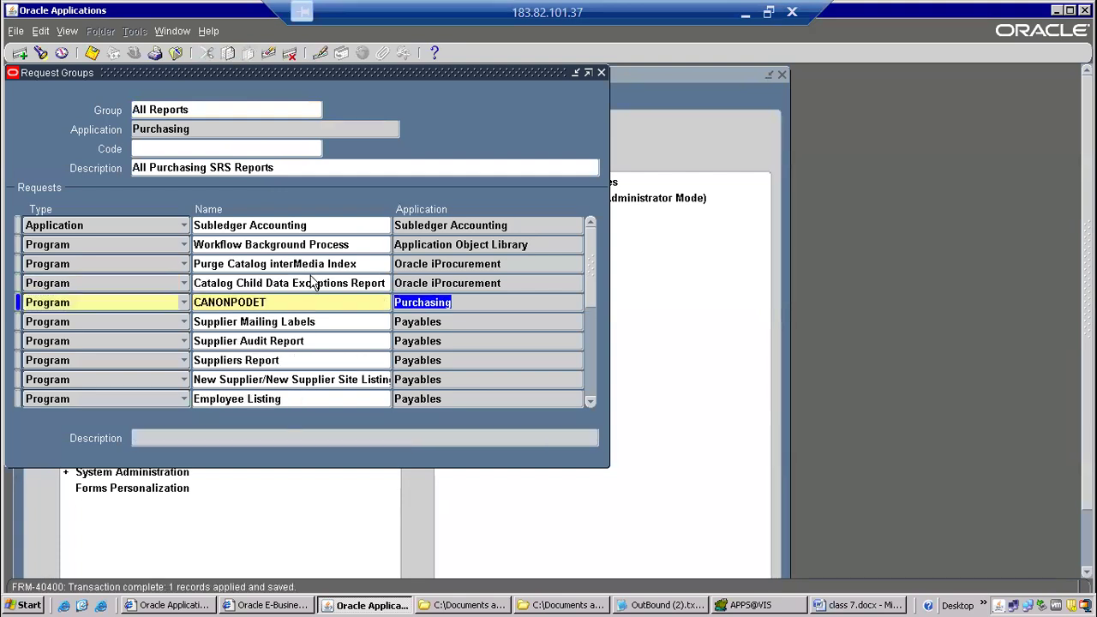
pyautogui.click(175, 53)
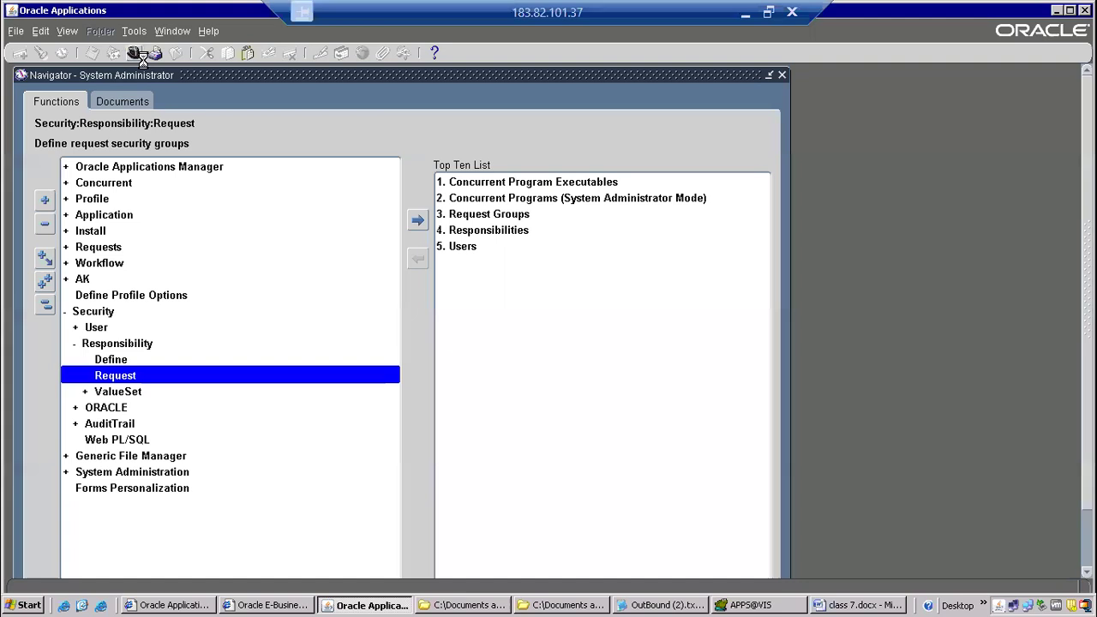
# Open the responsibility list, check the "Submit from responsibility" bullet in the class 7 Word document, and return to Oracle Applications.
pyautogui.click(135, 53)
pyautogui.click(855, 605)
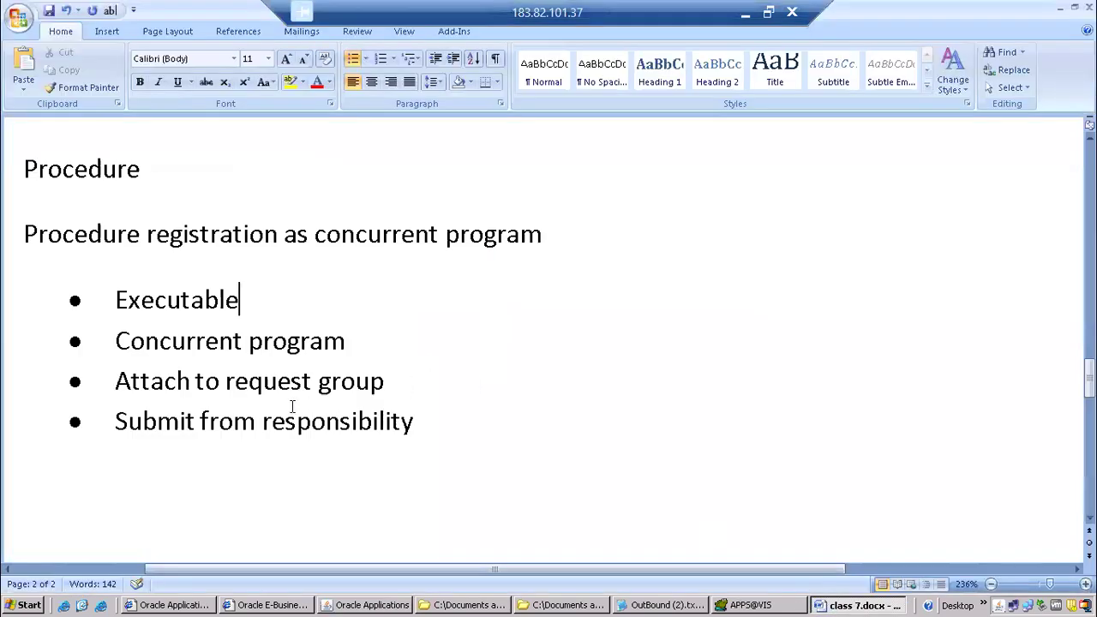
pyautogui.moveTo(117, 421); pyautogui.dragTo(454, 417)
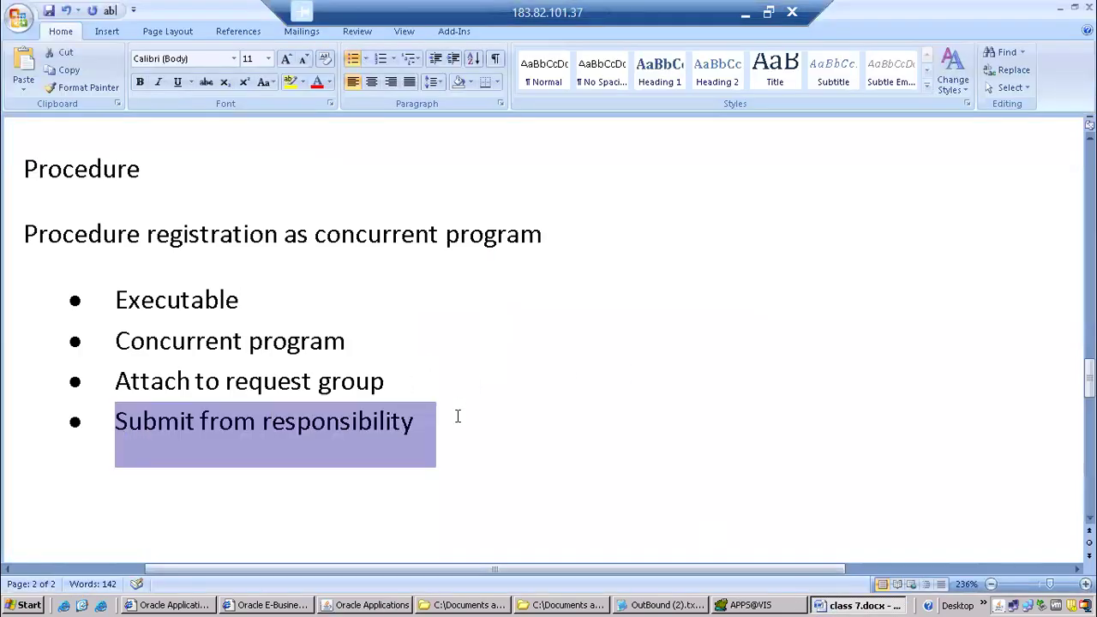
pyautogui.click(371, 604)
# Search the responsibilities for "purchasing" and switch to Purchasing, Vision Operations (USA).
pyautogui.write('pay%')
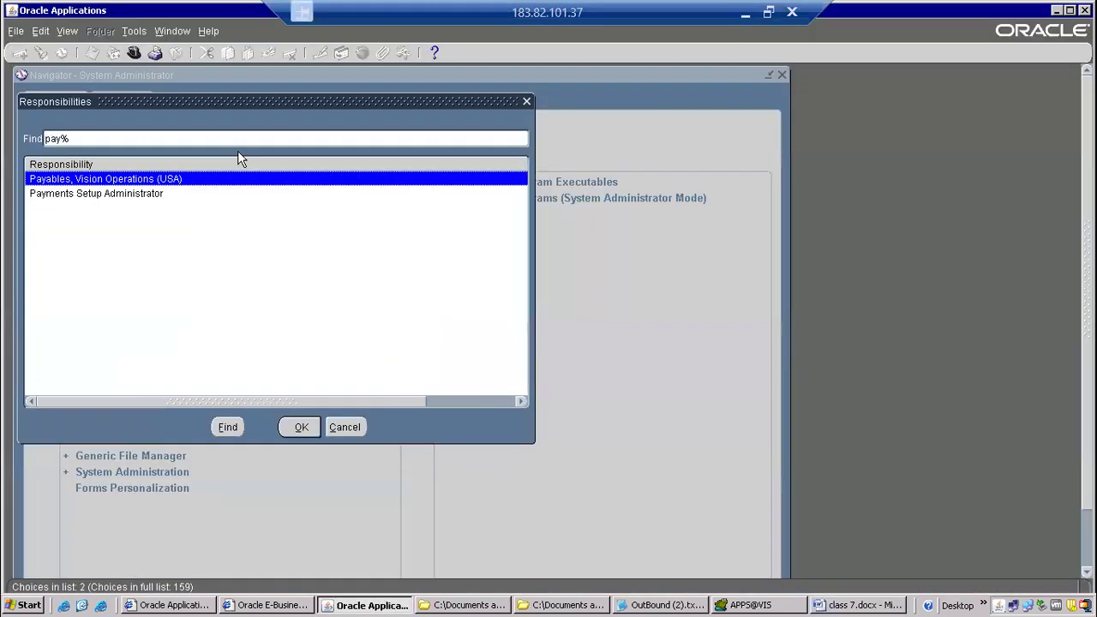
pyautogui.press('BackSpace')
pyautogui.press('BackSpace')
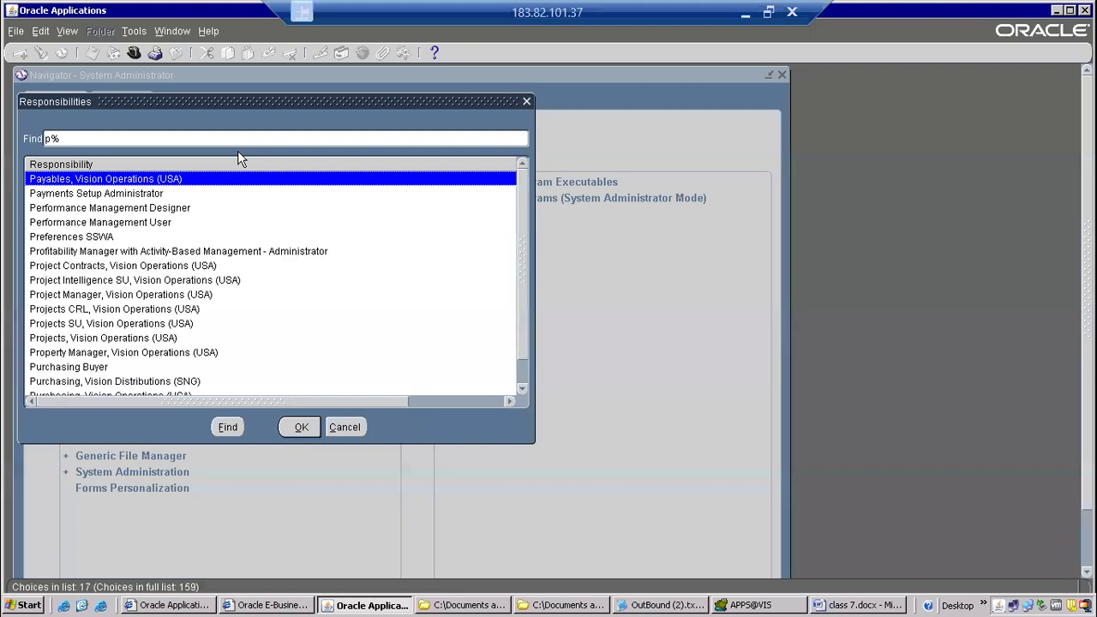
pyautogui.write('urchasing')
pyautogui.press('Down')
pyautogui.press('Down')
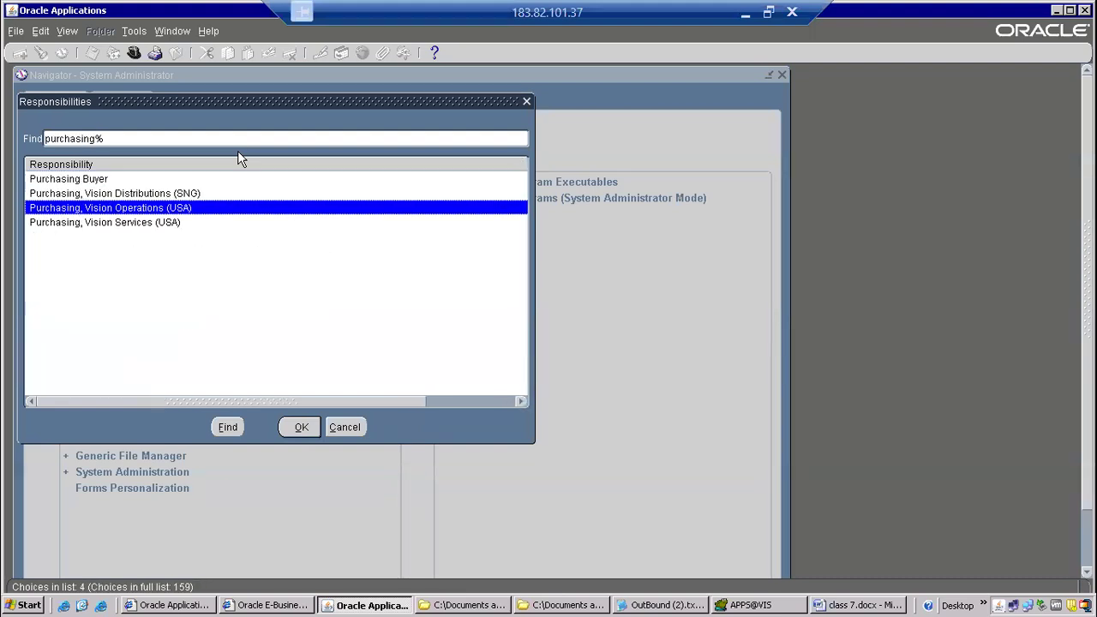
pyautogui.press('Return')
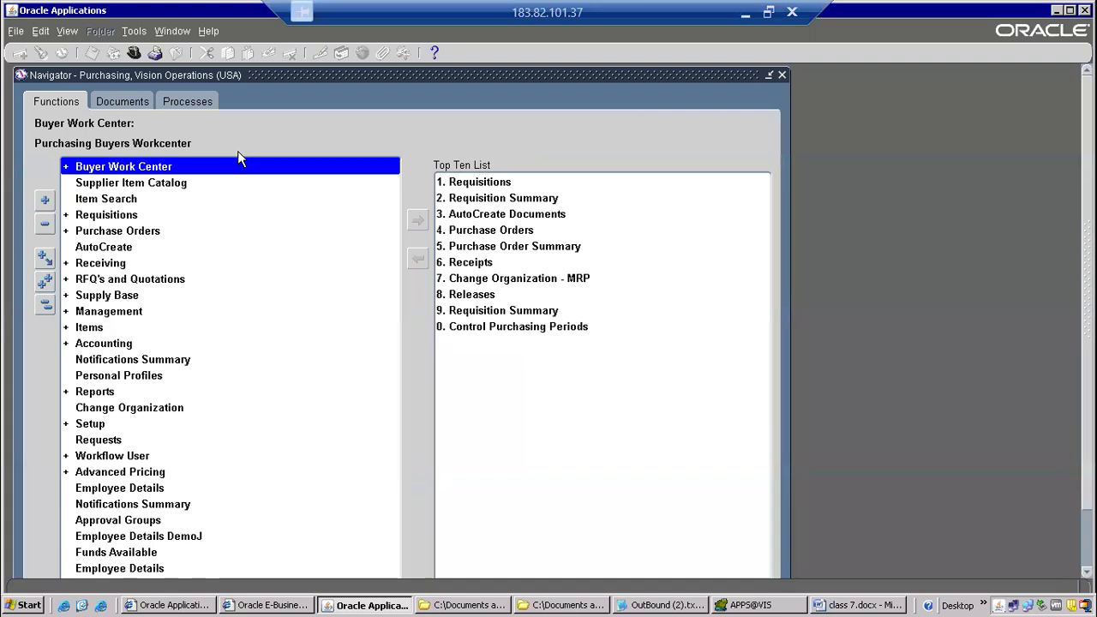
# Start a new single request from the requests view and choose CANONPODET as the program to run.
pyautogui.hotkey('alt', 'v')
pyautogui.press('r')
pyautogui.hotkey('alt', 'n')
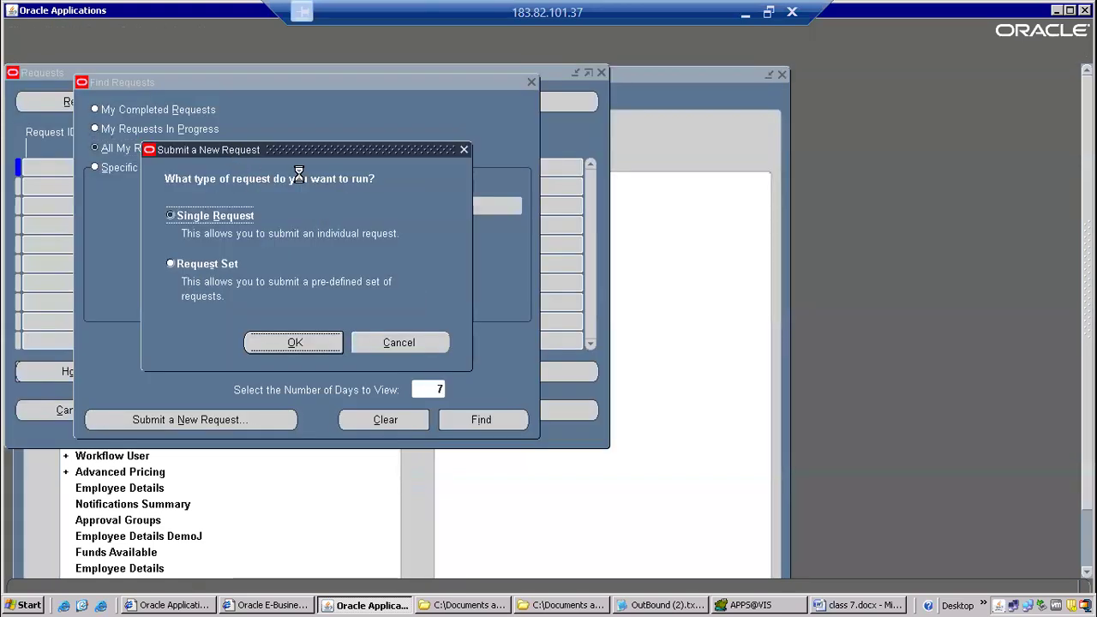
pyautogui.hotkey('alt', 'o')
pyautogui.write('CANONPODET')
pyautogui.press('Tab')
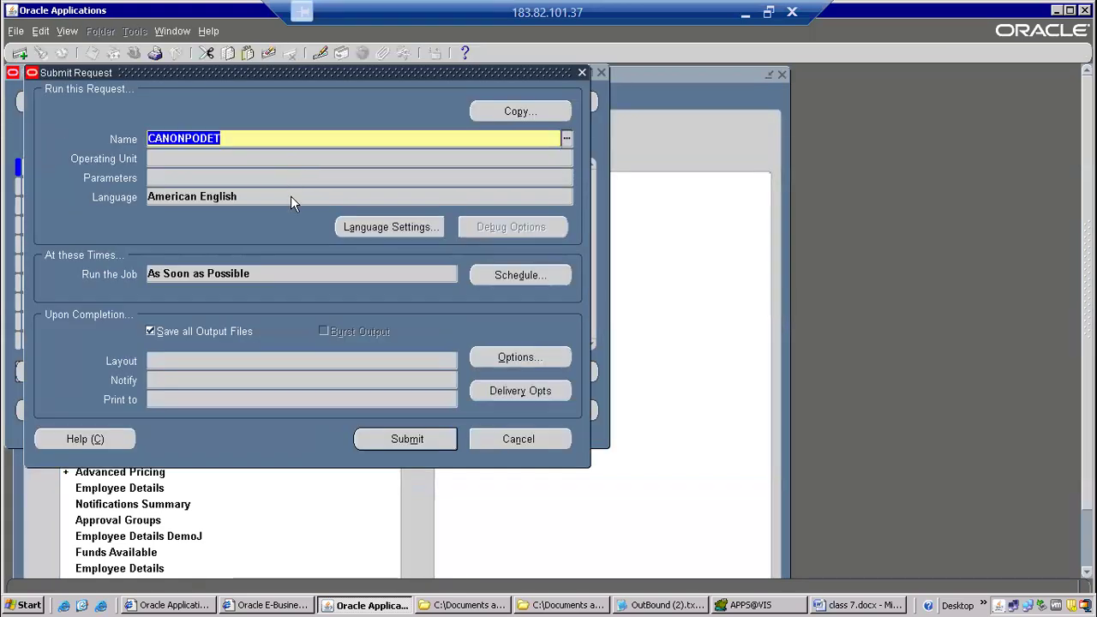
# Set PO Number From to 500 and PO Number To to 700, submit the request and decline submitting another.
pyautogui.write('500')
pyautogui.press('Tab')
pyautogui.write('700')
pyautogui.click(467, 396)
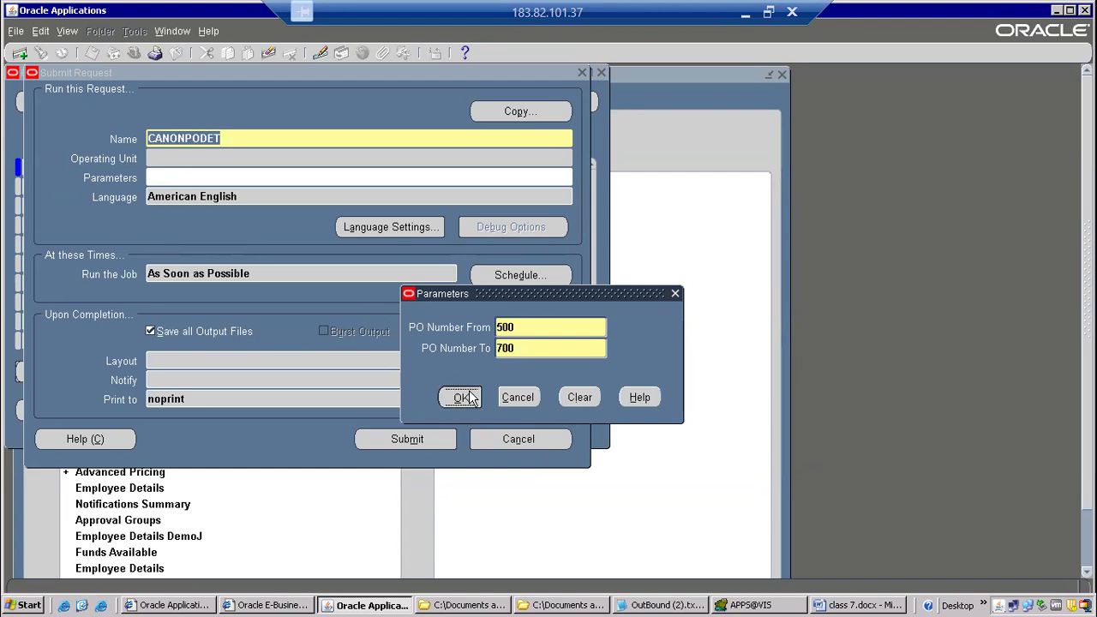
pyautogui.click(420, 440)
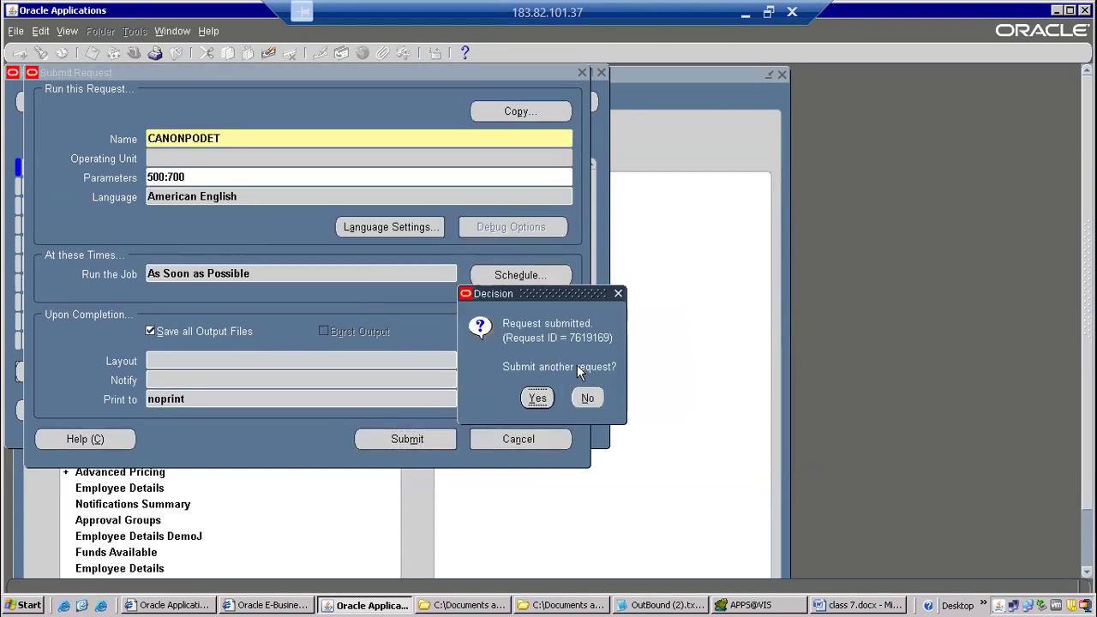
pyautogui.click(589, 396)
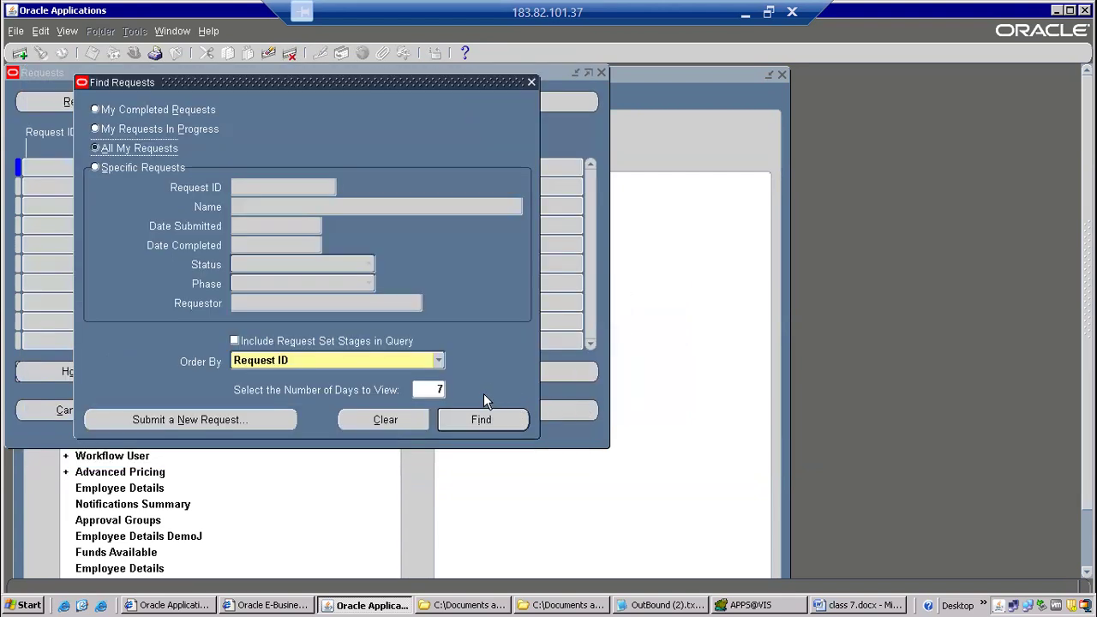
# Find all of the user's requests and refresh the list until the CANONPODET request finishes.
pyautogui.click(483, 418)
pyautogui.click(106, 99)
pyautogui.click(105, 94)
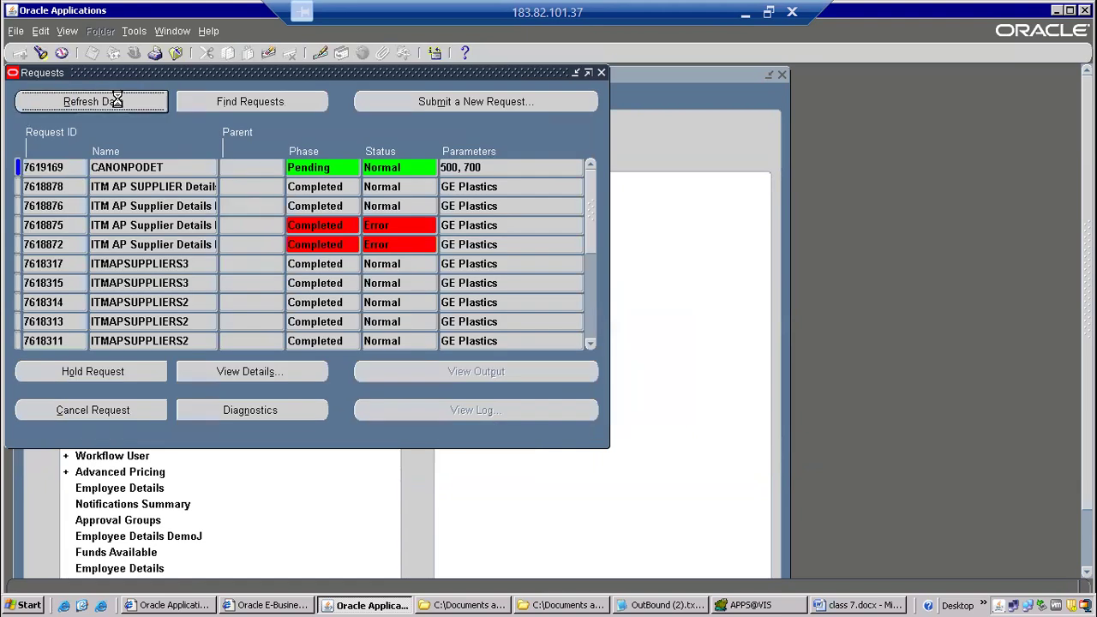
pyautogui.click(116, 103)
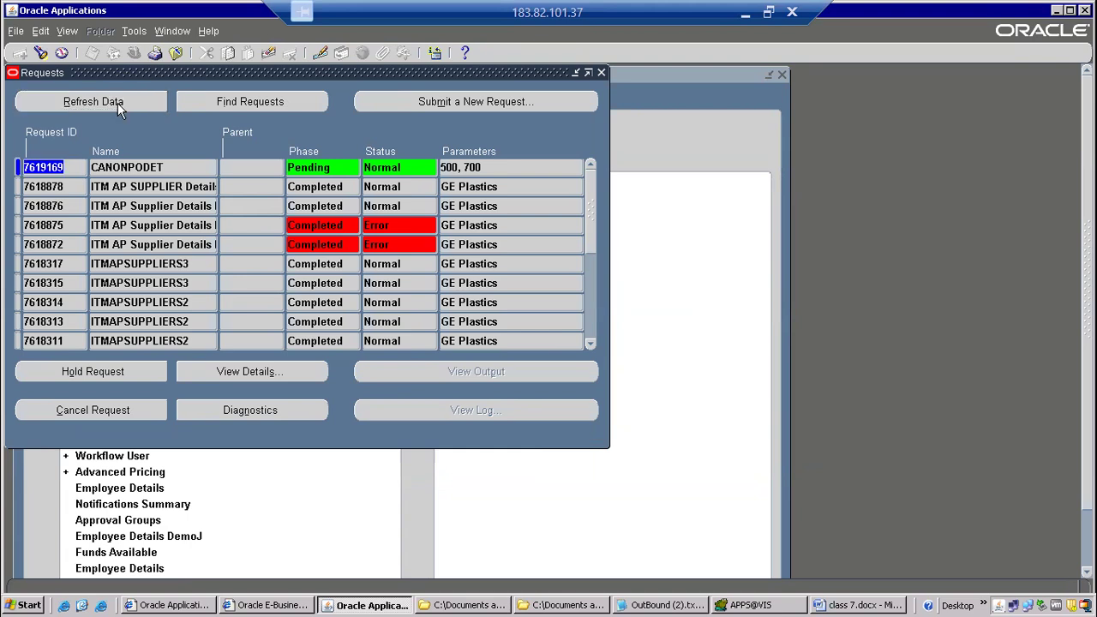
pyautogui.click(118, 103)
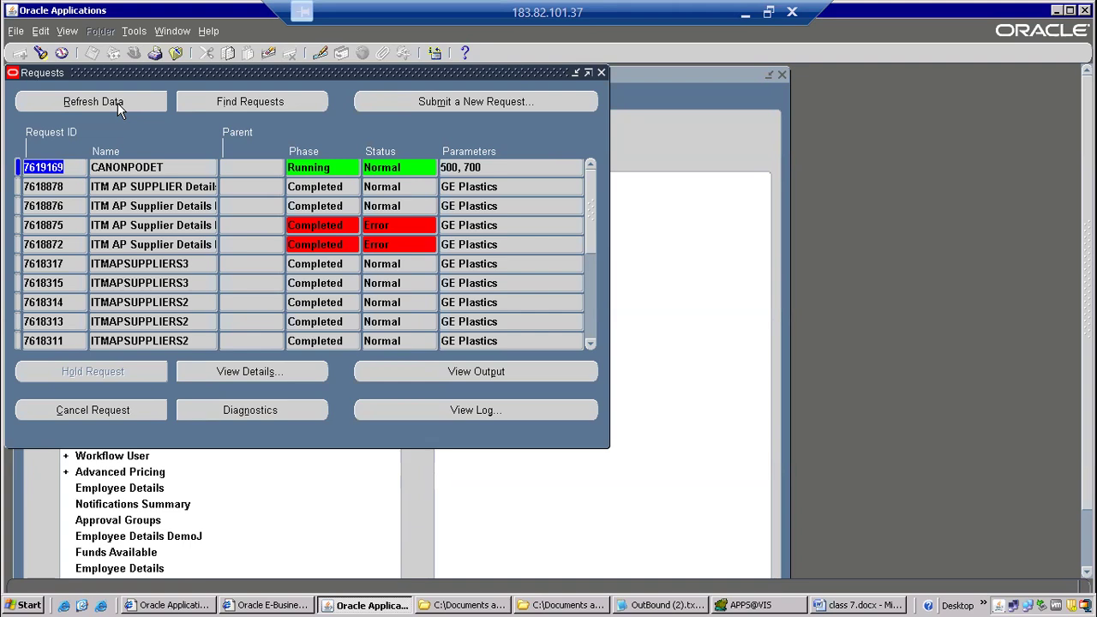
pyautogui.click(118, 103)
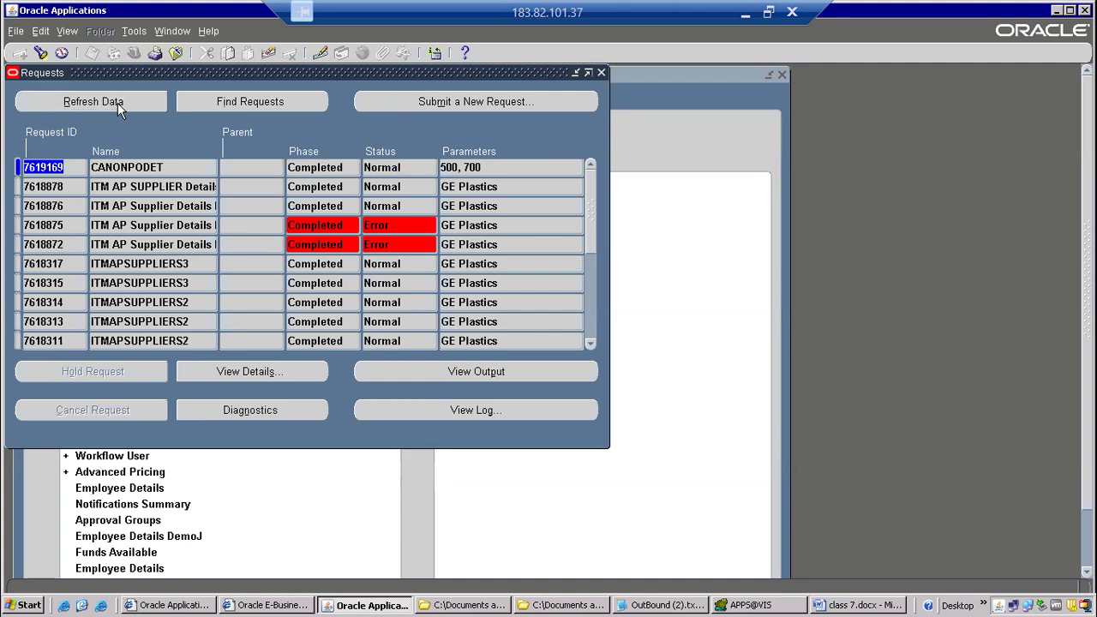
# Open the CANONPODET request's output and log, and examine the message in the log's FND_FILE section.
pyautogui.click(475, 374)
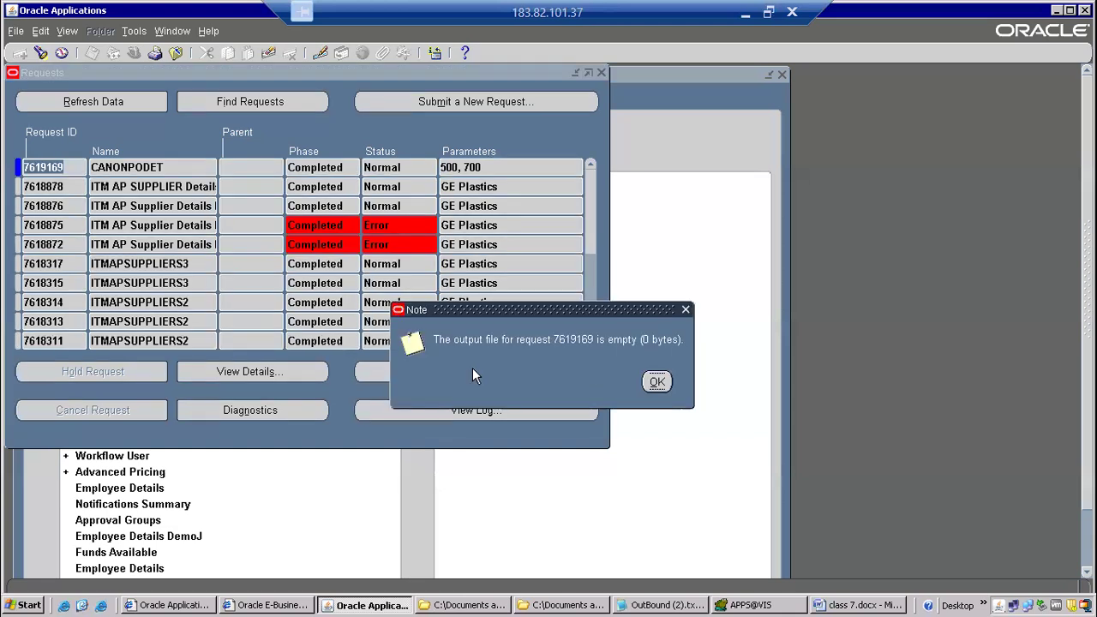
pyautogui.click(647, 388)
pyautogui.click(514, 410)
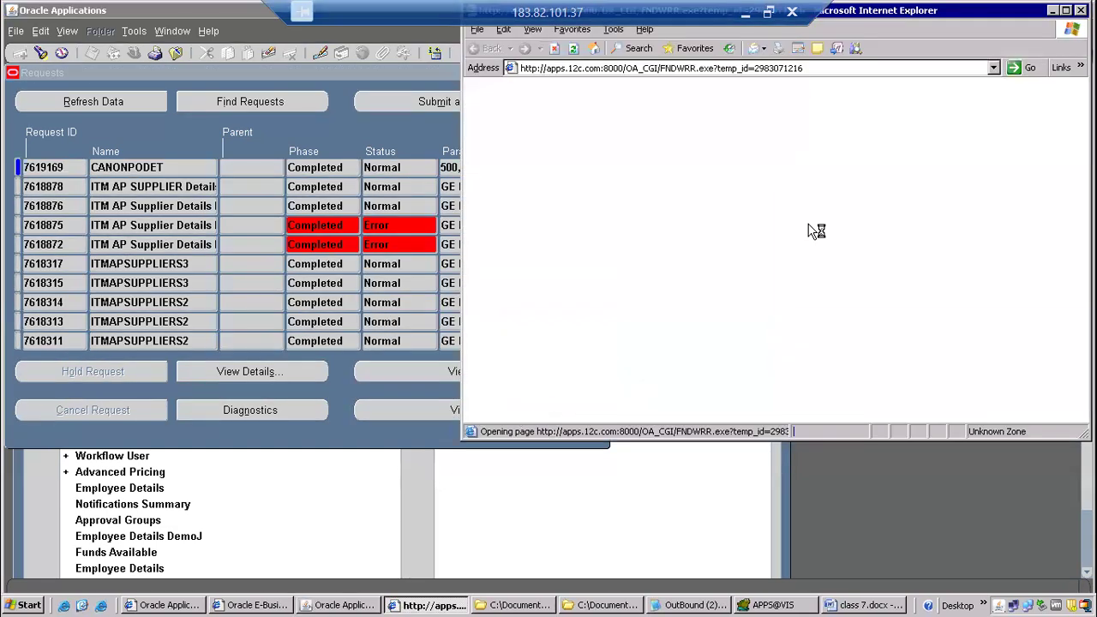
pyautogui.click(1066, 11)
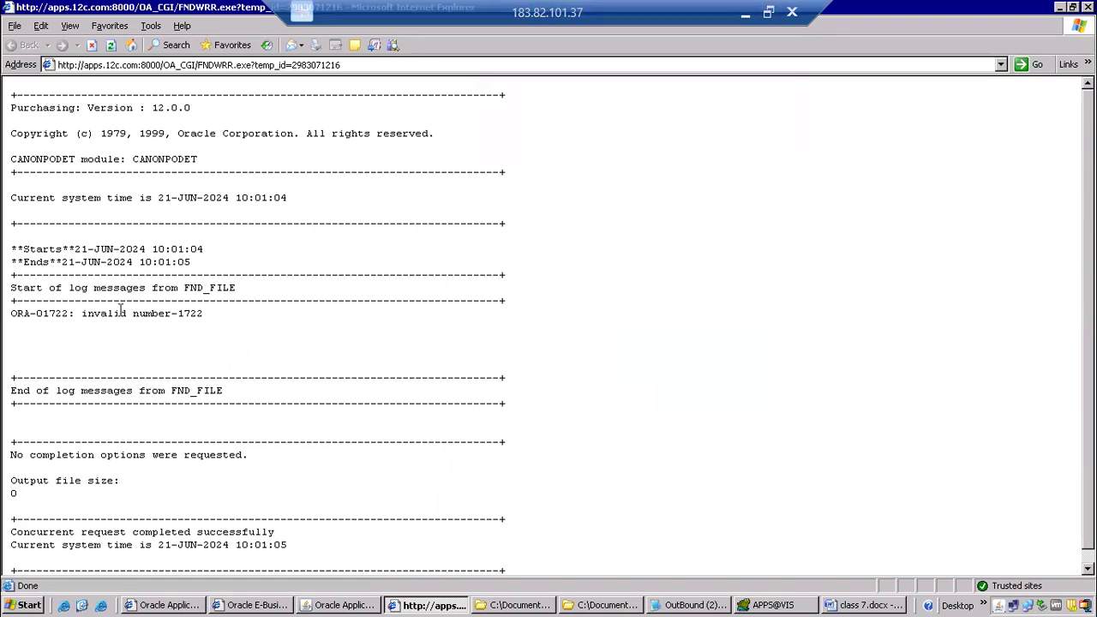
pyautogui.moveTo(121, 311); pyautogui.dragTo(211, 309)
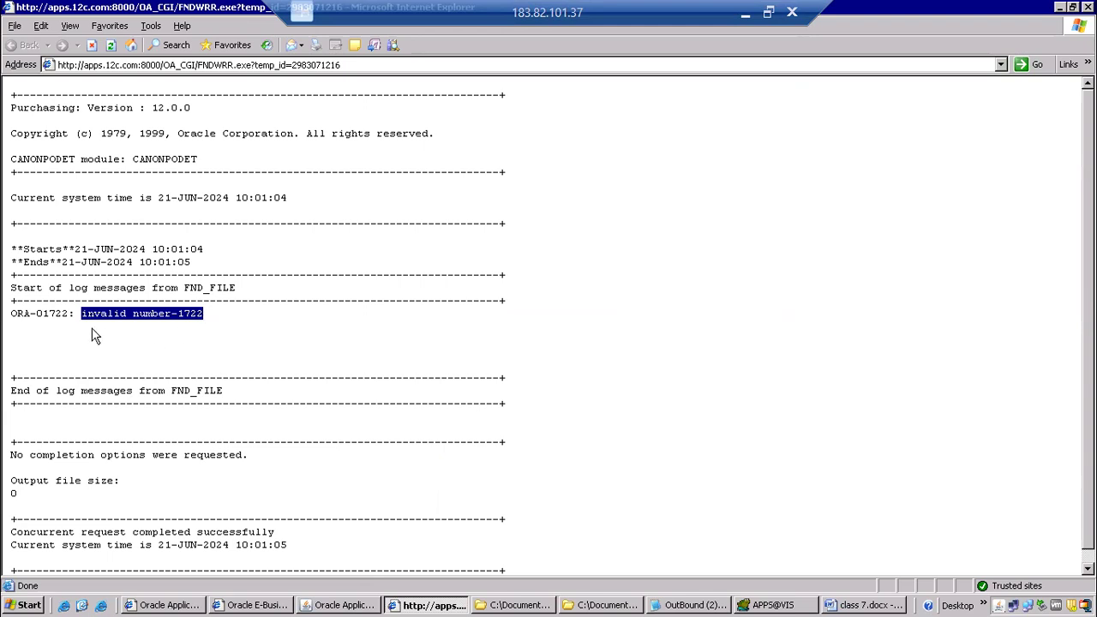
pyautogui.moveTo(31, 312); pyautogui.dragTo(239, 312)
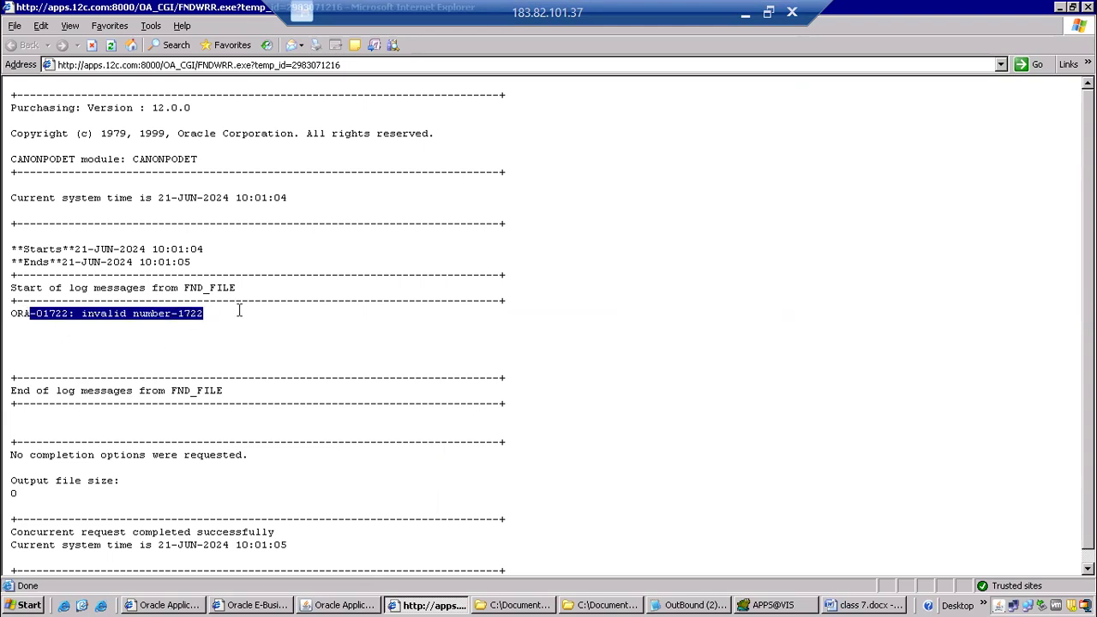
pyautogui.click(85, 329)
pyautogui.moveTo(31, 313); pyautogui.dragTo(243, 312)
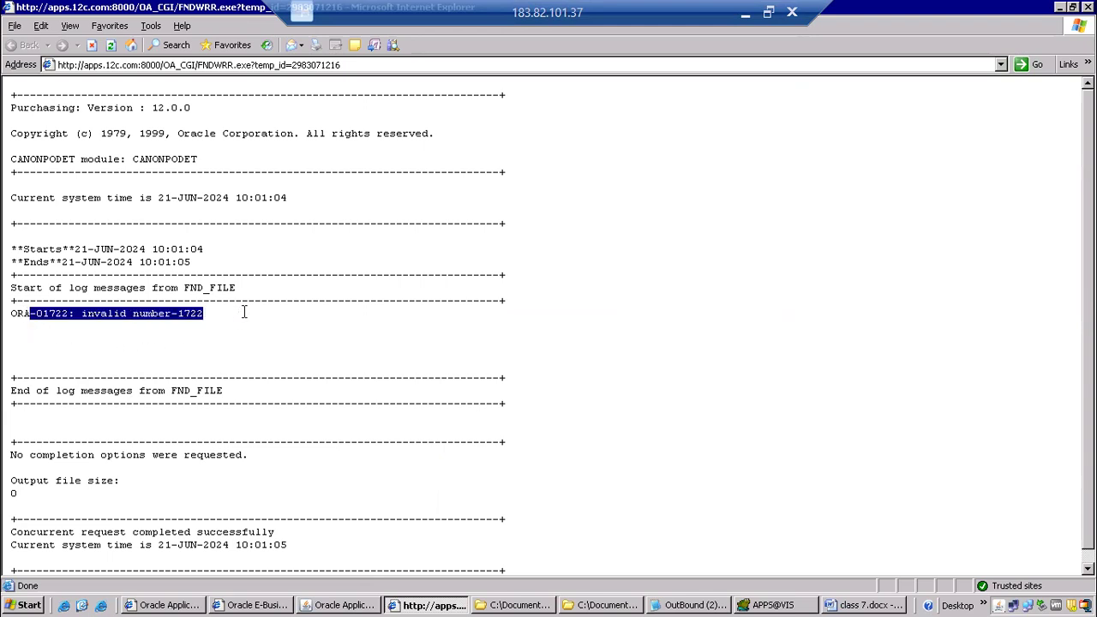
pyautogui.click(383, 329)
# Switch to Toad, change the PO_NUM_FROM and PO_NUM_TO parameter types to varchar2, and recompile the CANONPODET procedure.
pyautogui.click(776, 605)
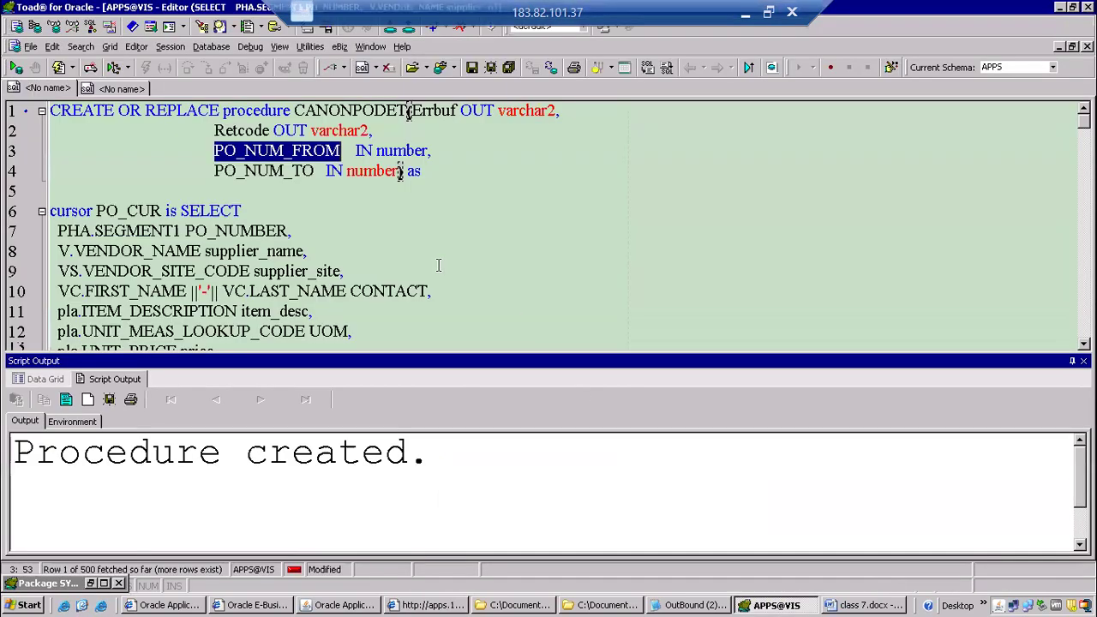
pyautogui.doubleClick(340, 130)
pyautogui.hotkey('ctrl', 'c')
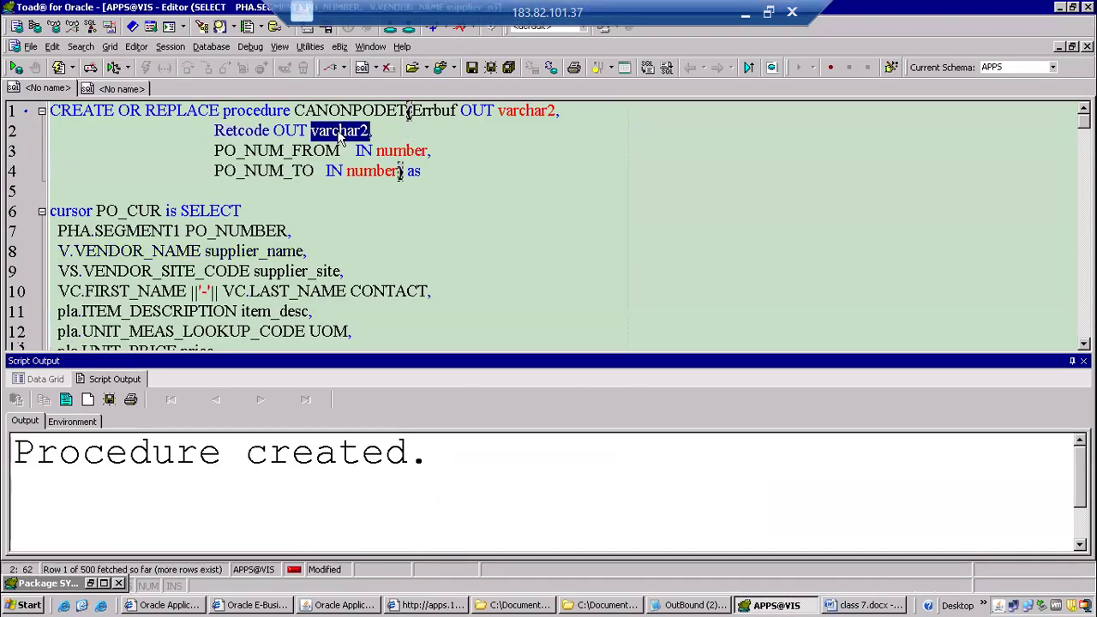
pyautogui.doubleClick(411, 150)
pyautogui.hotkey('ctrl', 'v')
pyautogui.doubleClick(373, 170)
pyautogui.hotkey('ctrl', 'v')
pyautogui.click(498, 160)
pyautogui.press('F5')
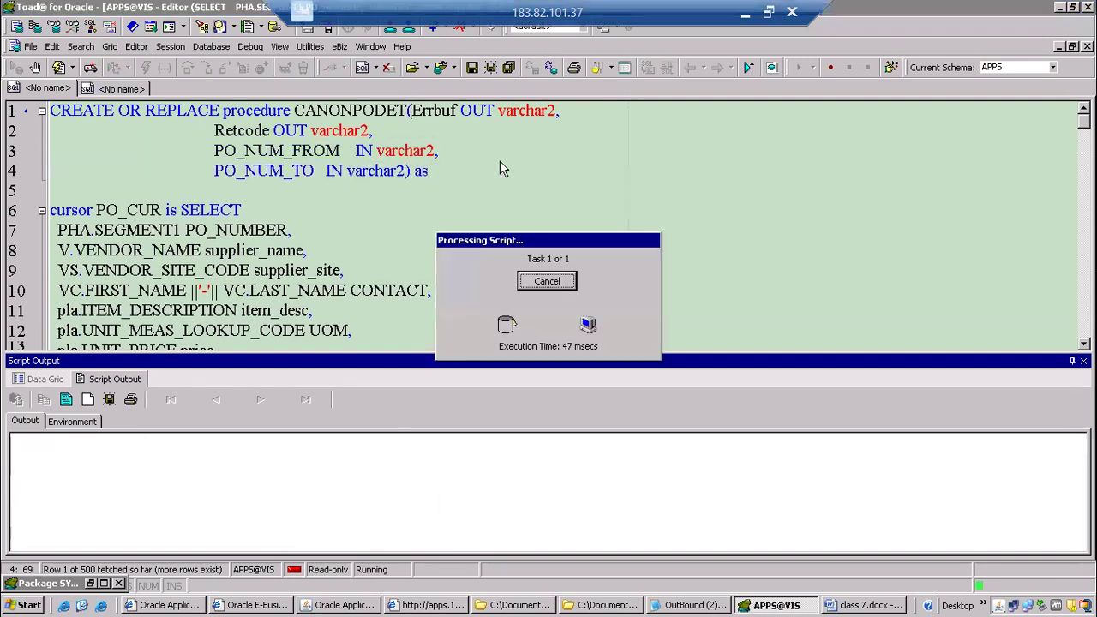
# Return to Oracle Applications, submit a new request copied from the prior CANONPODET request with parameters 500, 700, and decline submitting another.
pyautogui.hotkey('alt', 'Tab')
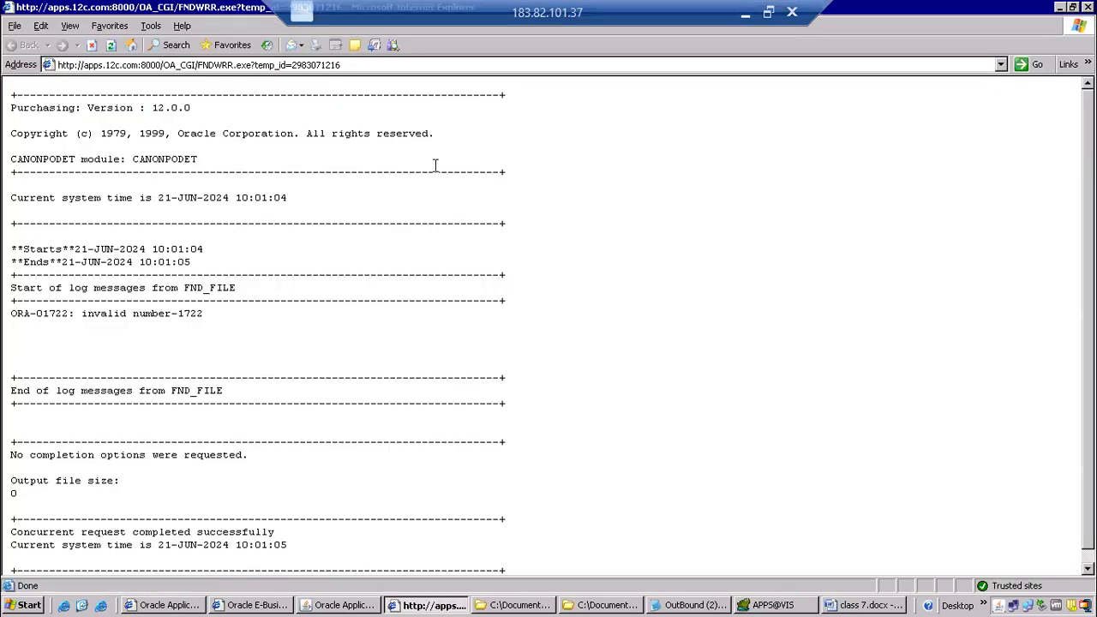
pyautogui.hotkey('alt', 'Tab')
pyautogui.hotkey('alt', 'Tab')
pyautogui.click(422, 102)
pyautogui.click(280, 344)
pyautogui.click(524, 113)
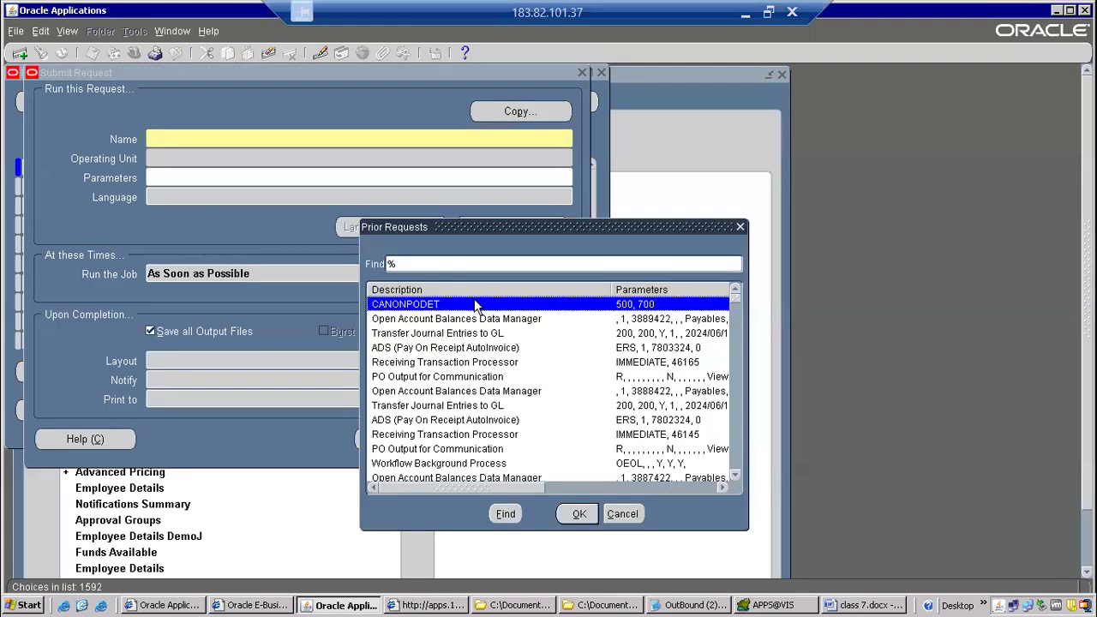
pyautogui.doubleClick(478, 306)
pyautogui.click(394, 439)
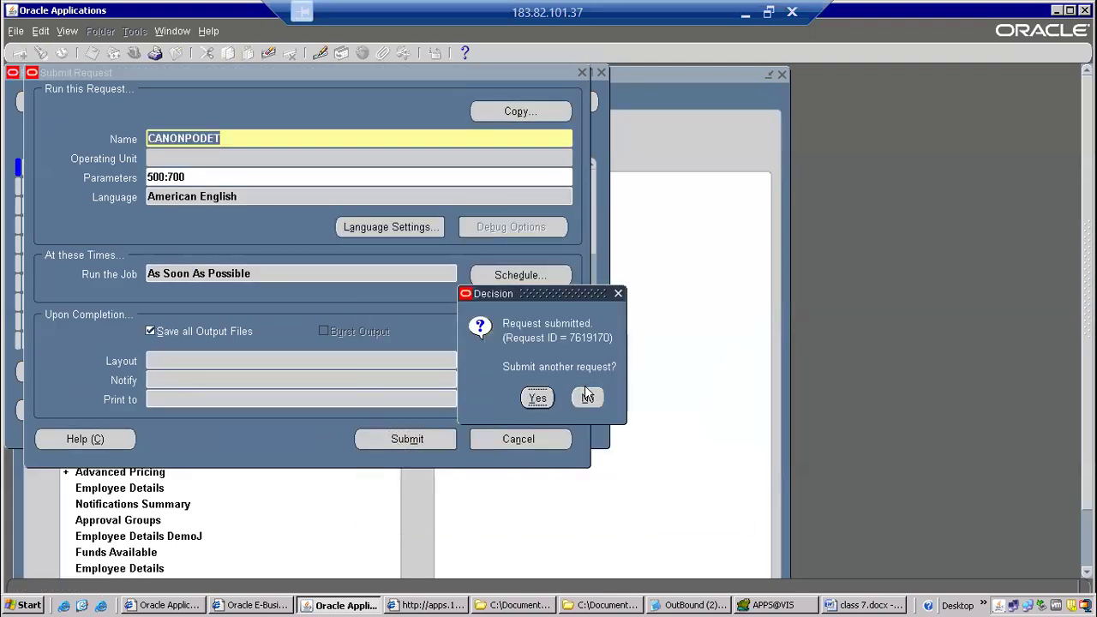
pyautogui.click(588, 397)
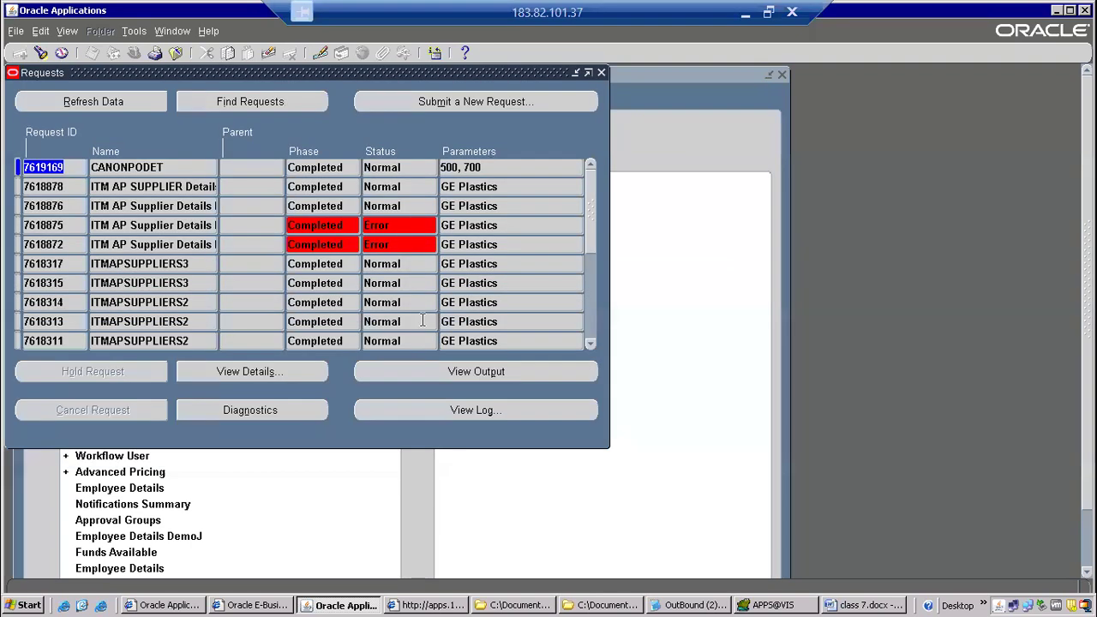
# Refresh the requests list repeatedly to monitor the resubmitted CANONPODET request.
pyautogui.click(116, 103)
pyautogui.click(116, 103)
pyautogui.click(116, 103)
pyautogui.click(125, 104)
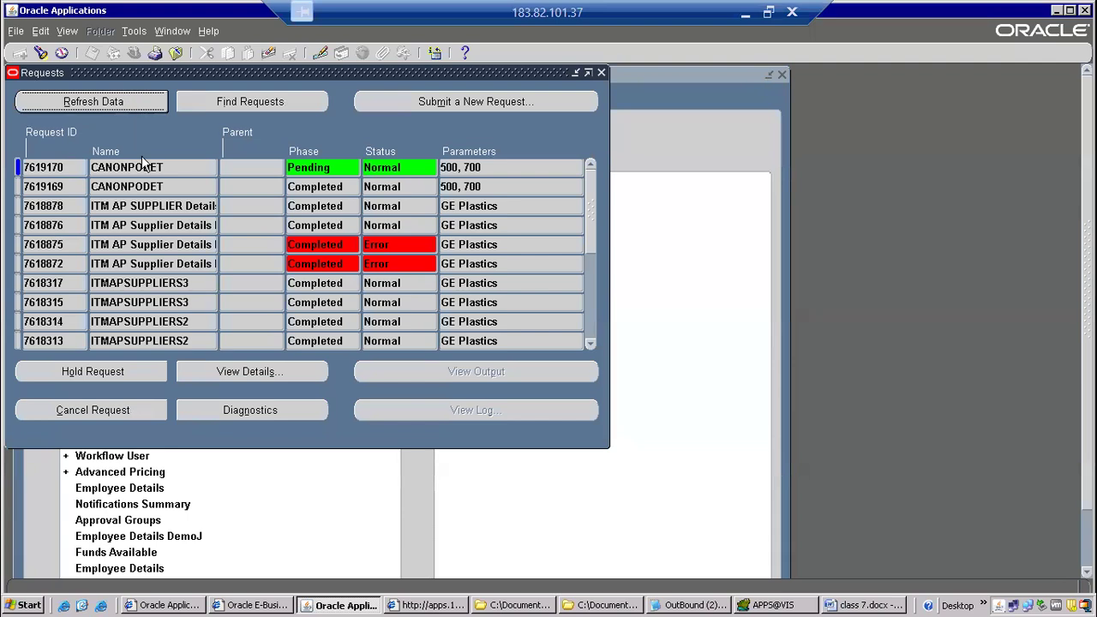
pyautogui.click(144, 167)
pyautogui.click(123, 103)
pyautogui.click(125, 103)
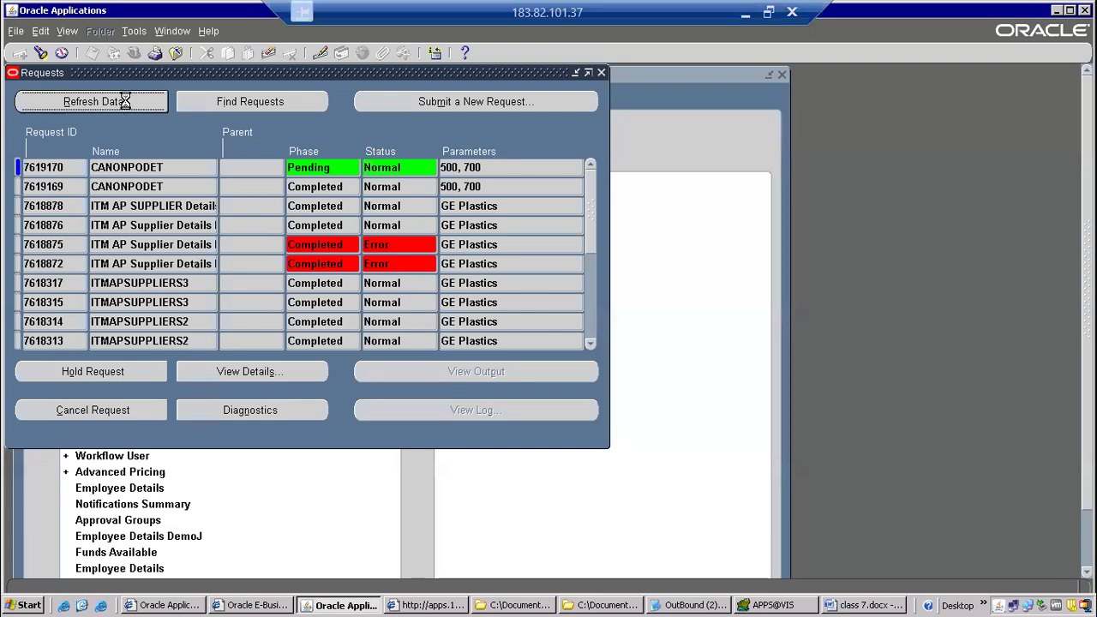
pyautogui.click(131, 101)
pyautogui.click(130, 100)
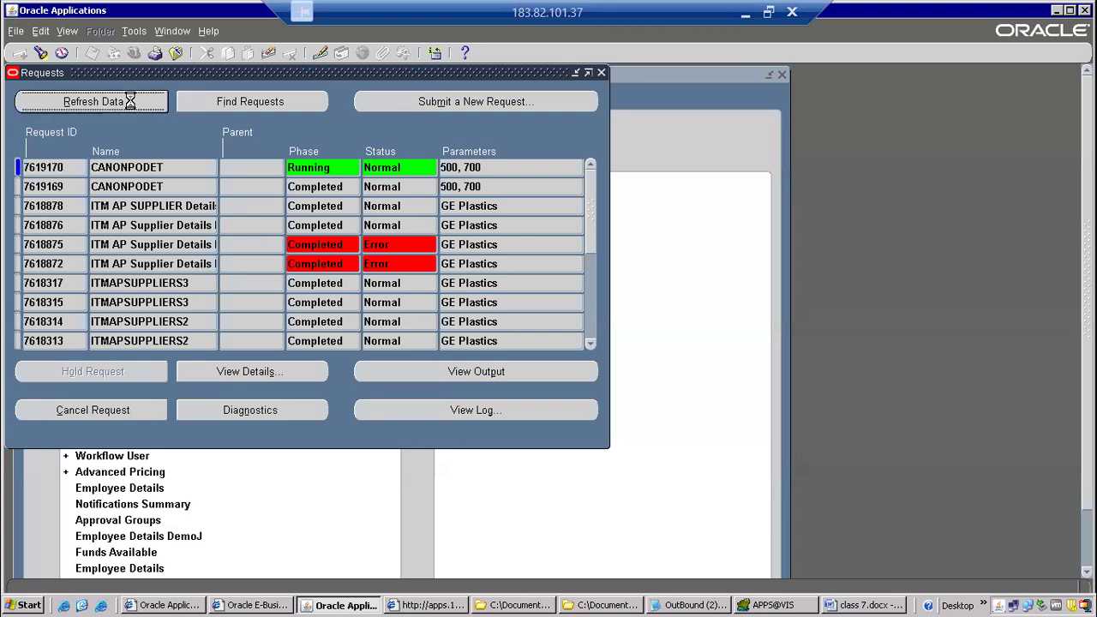
# Open the new CANONPODET request's output and check the PO range, transferred record count and outbound file name.
pyautogui.click(420, 371)
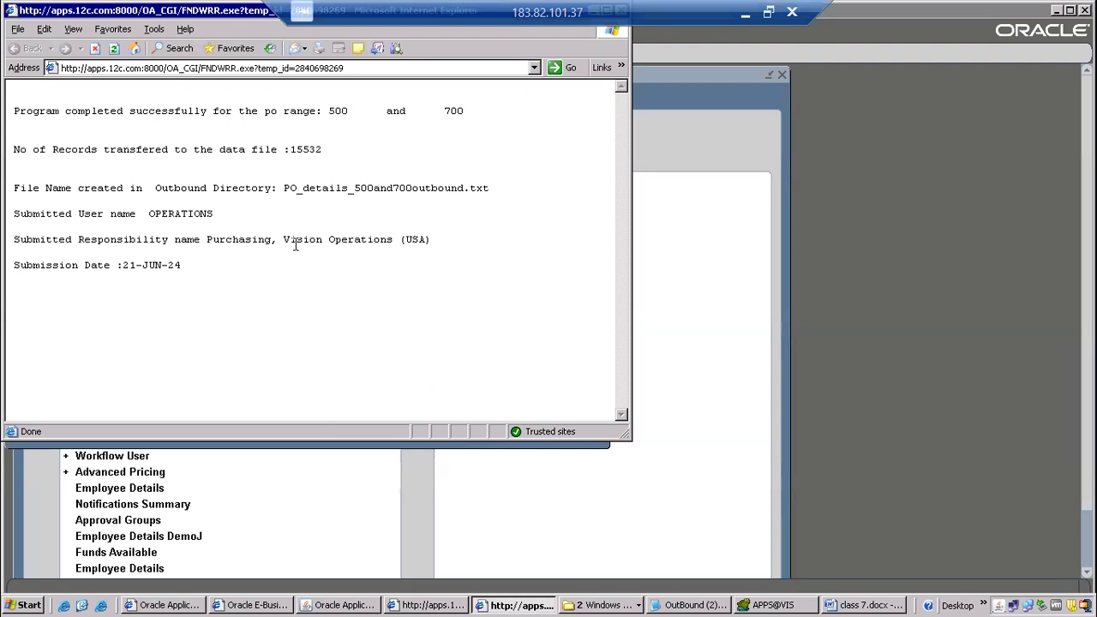
pyautogui.moveTo(19, 113); pyautogui.dragTo(33, 112)
pyautogui.moveTo(101, 124); pyautogui.dragTo(313, 110)
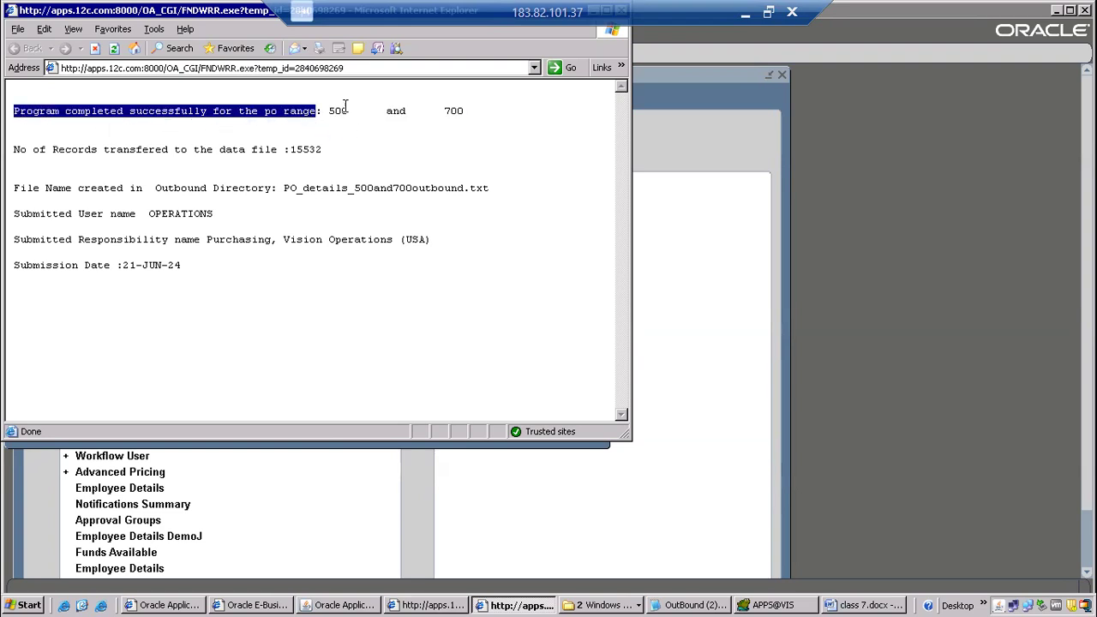
pyautogui.click(342, 106)
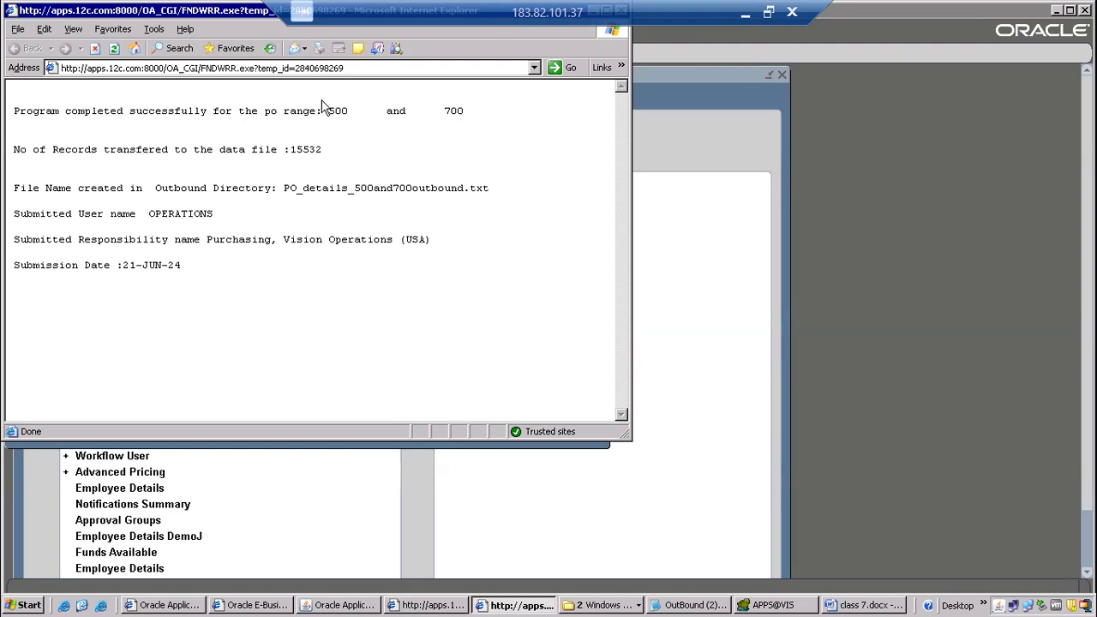
pyautogui.moveTo(436, 111); pyautogui.dragTo(484, 110)
pyautogui.click(125, 150)
pyautogui.moveTo(14, 150); pyautogui.dragTo(337, 150)
pyautogui.moveTo(32, 188); pyautogui.dragTo(148, 191)
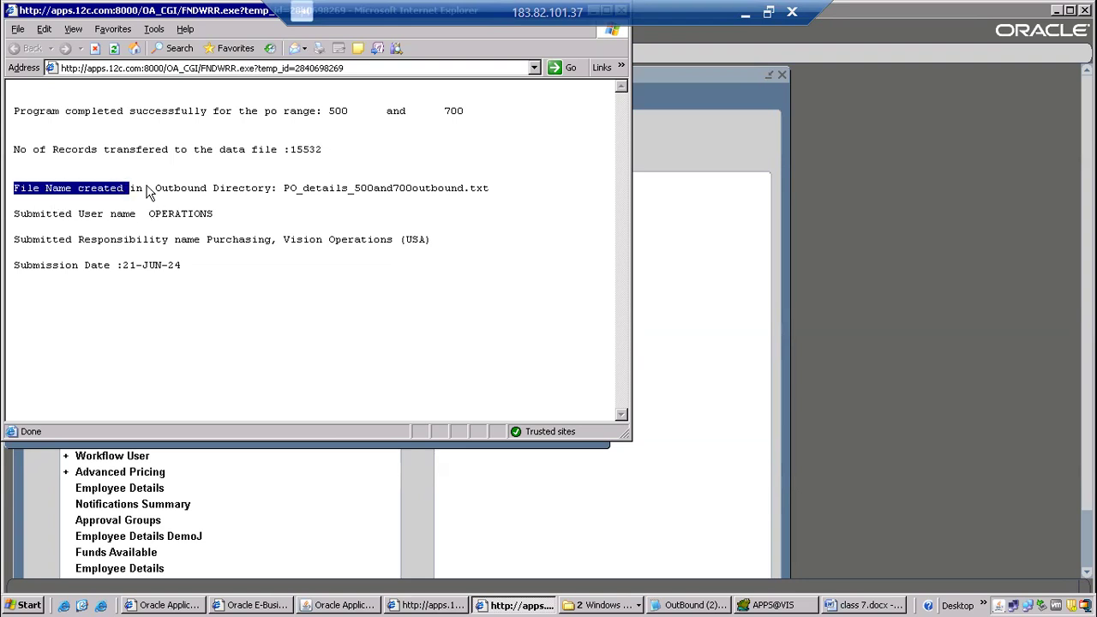
pyautogui.moveTo(285, 187); pyautogui.dragTo(495, 199)
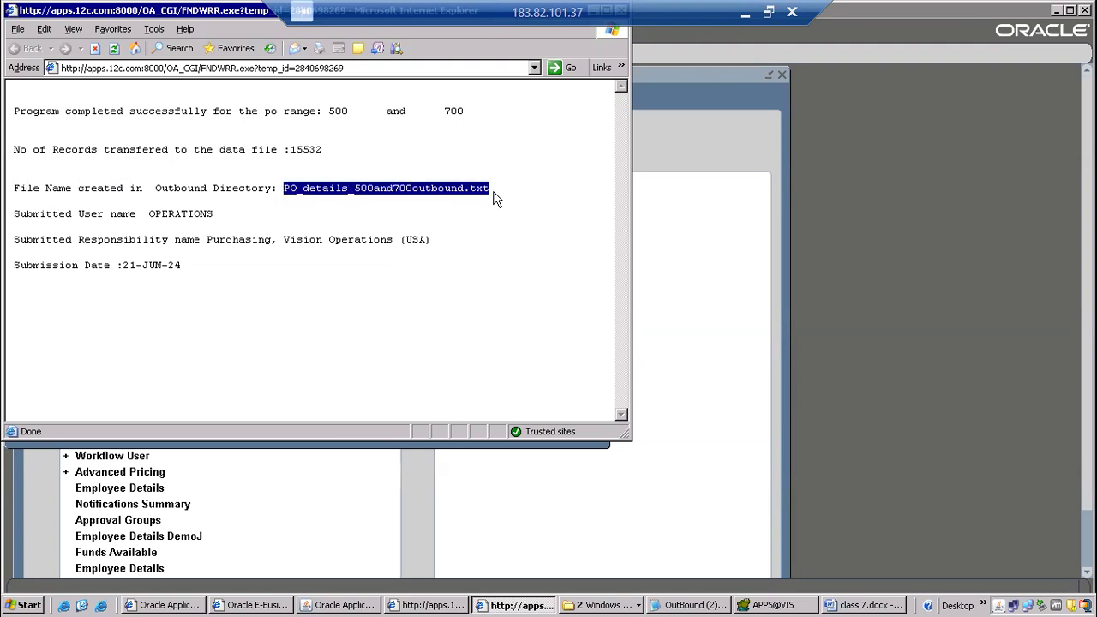
# Check the submitted user name, responsibility name and submission date in the output, and highlight the whole report text.
pyautogui.moveTo(14, 213); pyautogui.dragTo(231, 214)
pyautogui.moveTo(41, 234); pyautogui.dragTo(92, 232)
pyautogui.click(273, 260)
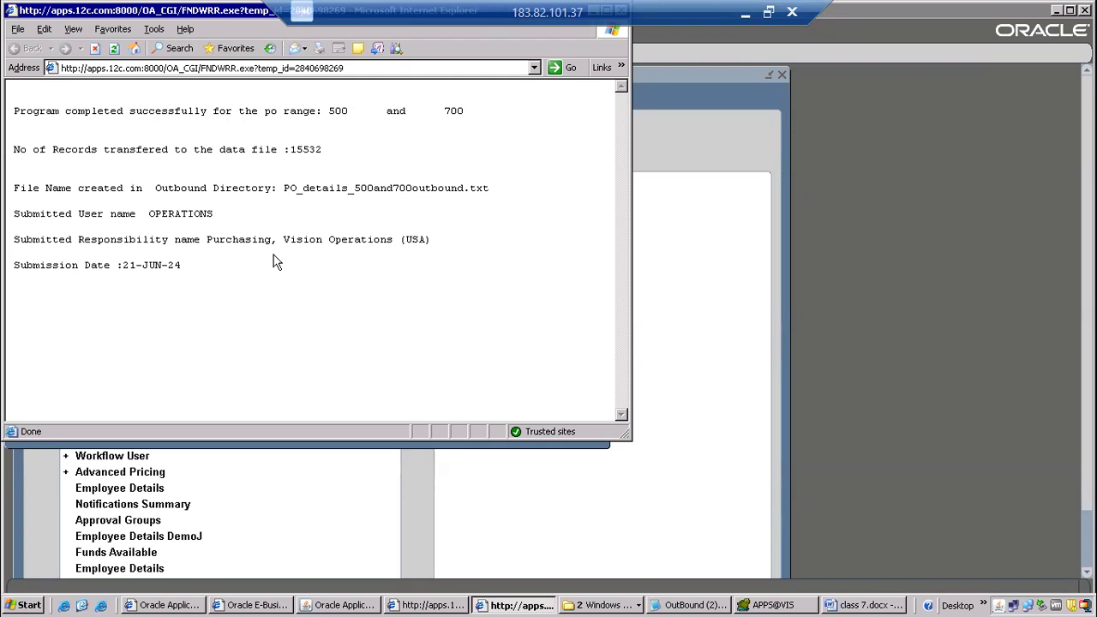
pyautogui.moveTo(207, 239); pyautogui.dragTo(434, 245)
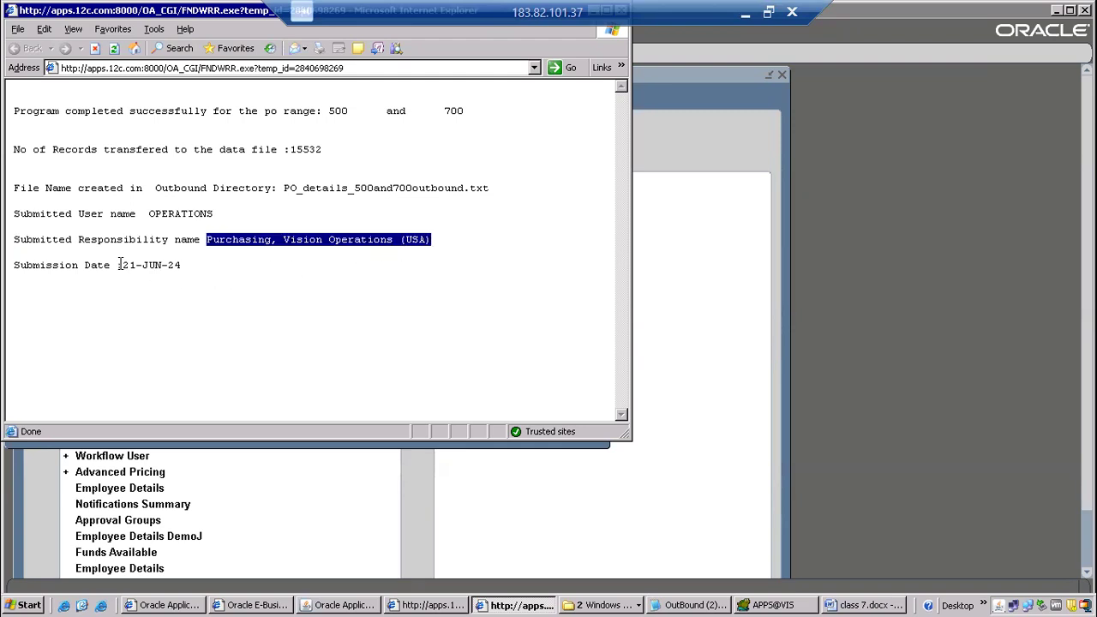
pyautogui.moveTo(121, 264); pyautogui.dragTo(219, 266)
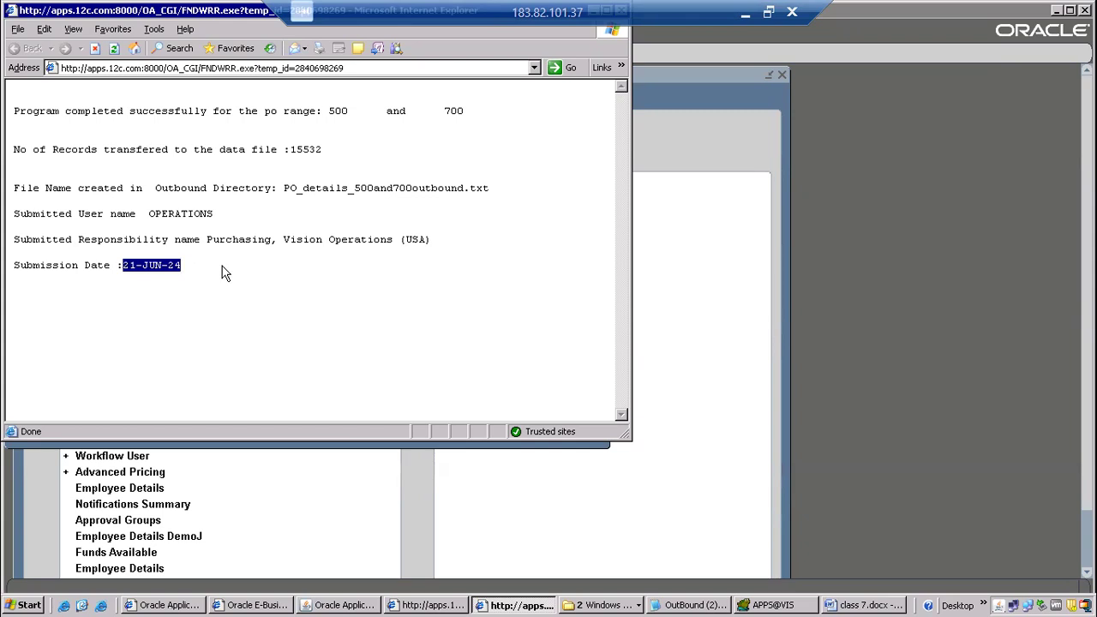
pyautogui.moveTo(19, 109); pyautogui.dragTo(239, 307)
pyautogui.click(239, 307)
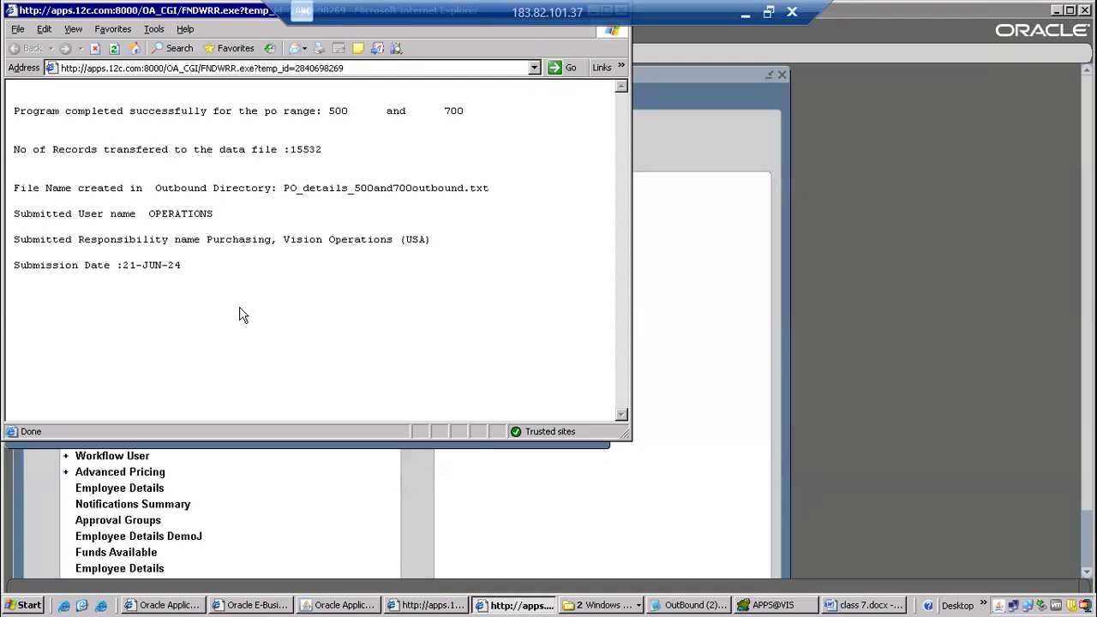
pyautogui.moveTo(16, 108); pyautogui.dragTo(180, 275)
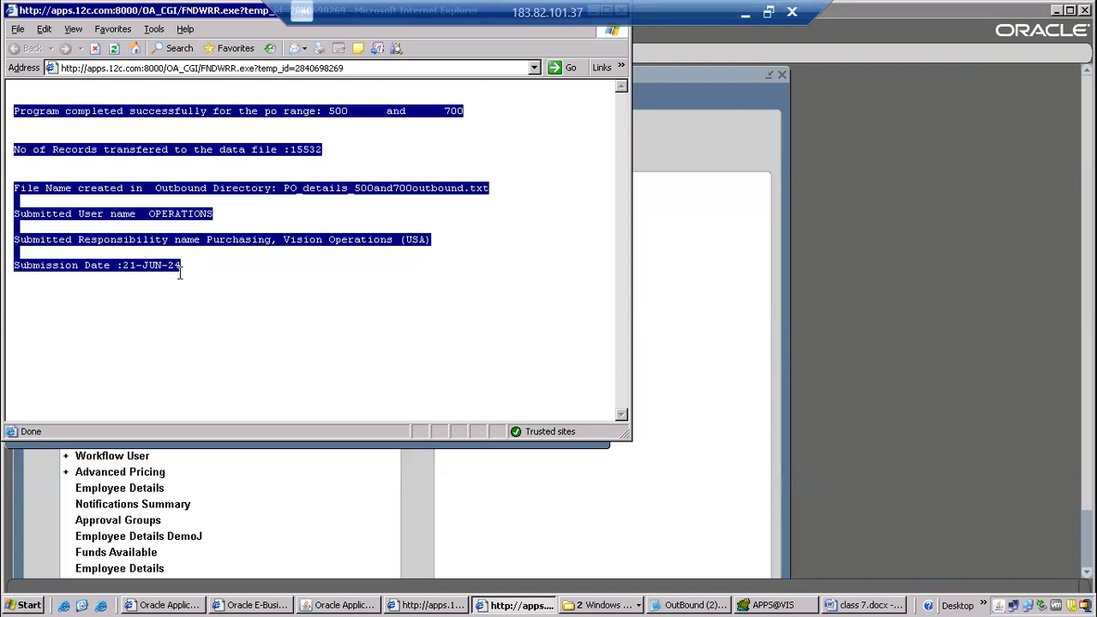
# Switch to Toad and examine the Fnd_File.Put_line output statements just before the procedure's Exception section.
pyautogui.click(771, 605)
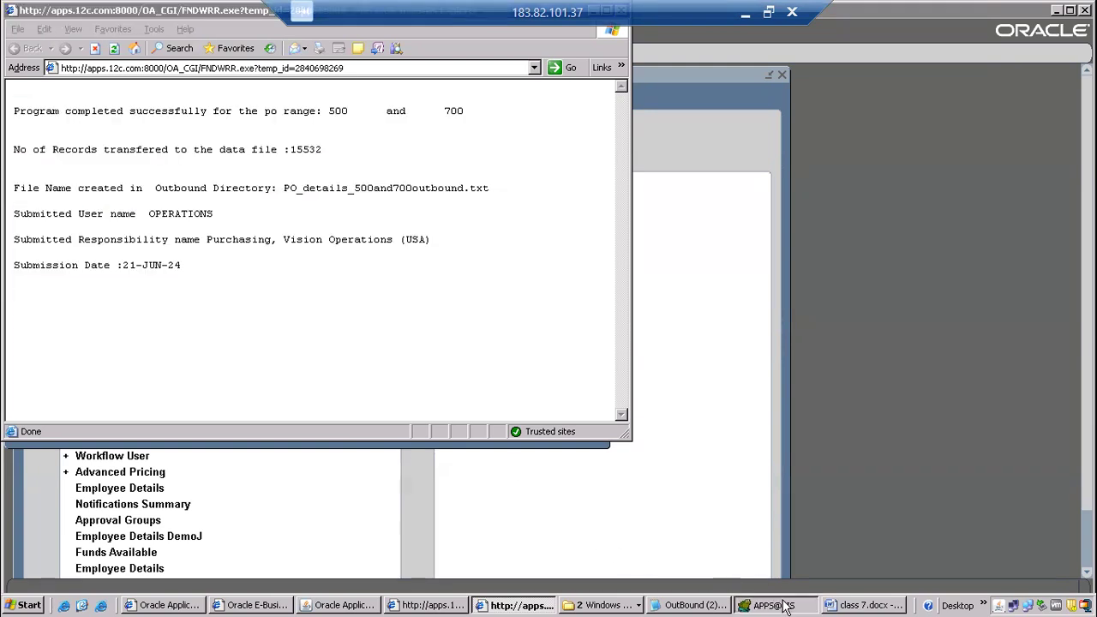
pyautogui.click(250, 230)
pyautogui.scroll(-20, 280, 274)
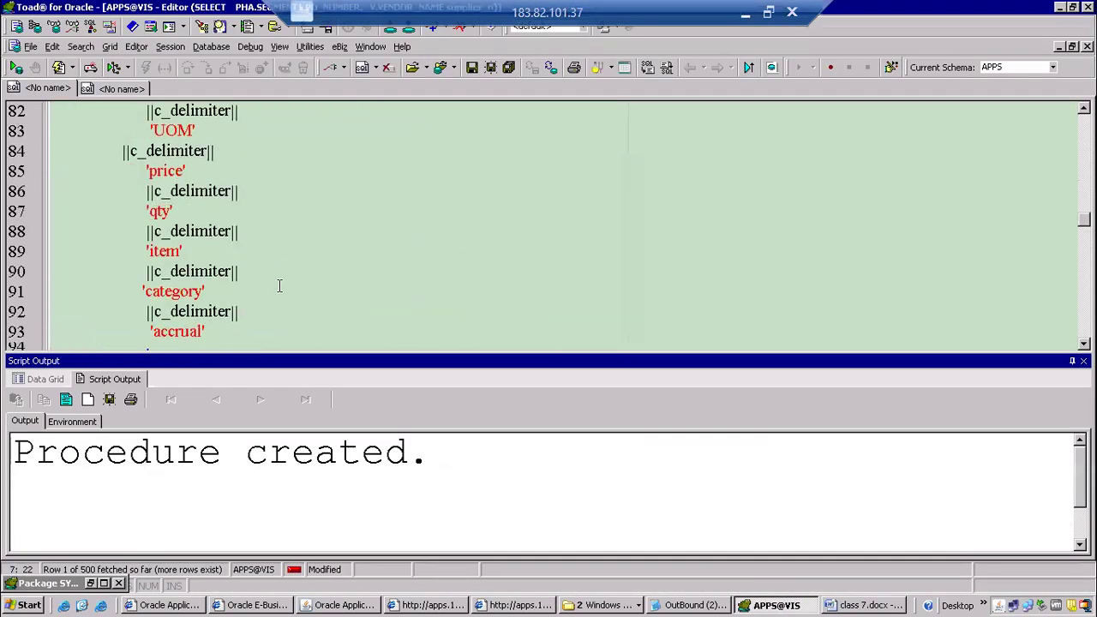
pyautogui.scroll(-7, 278, 285)
pyautogui.scroll(6, 278, 284)
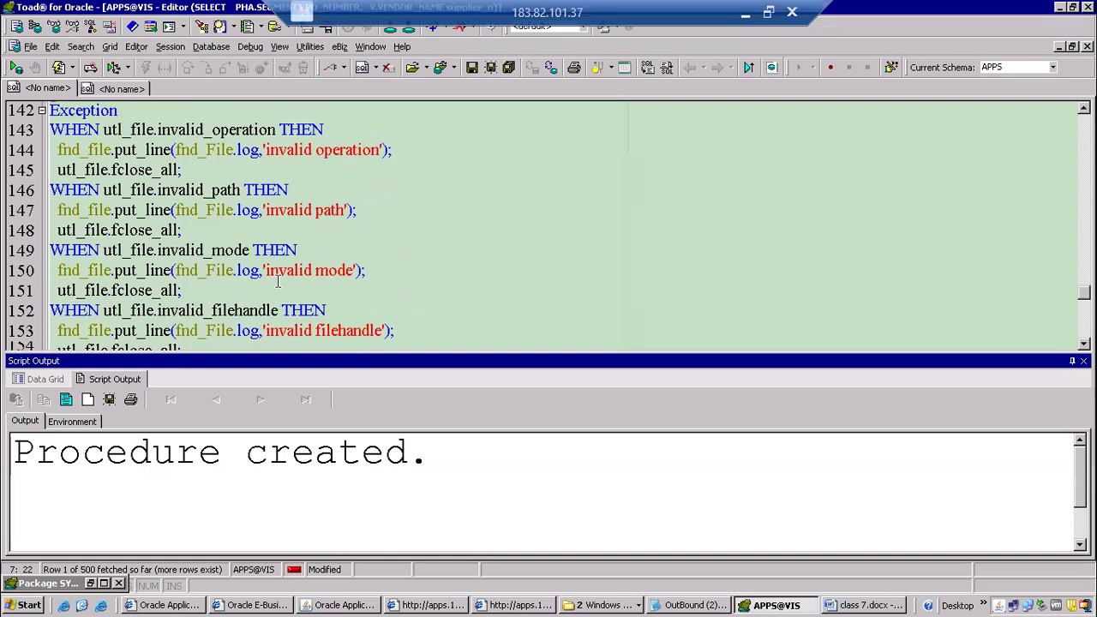
pyautogui.scroll(1, 277, 283)
pyautogui.moveTo(49, 170); pyautogui.dragTo(297, 170)
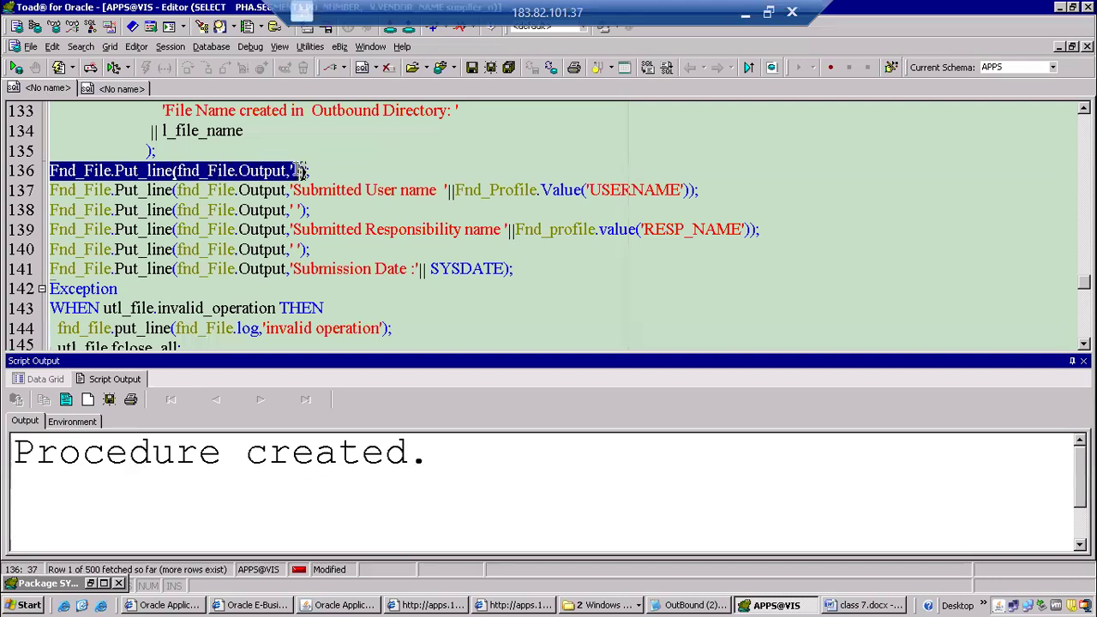
# Close the request's output report and return to the CANONPODET procedure's header and parameter declarations in Toad.
pyautogui.hotkey('alt', 'Tab')
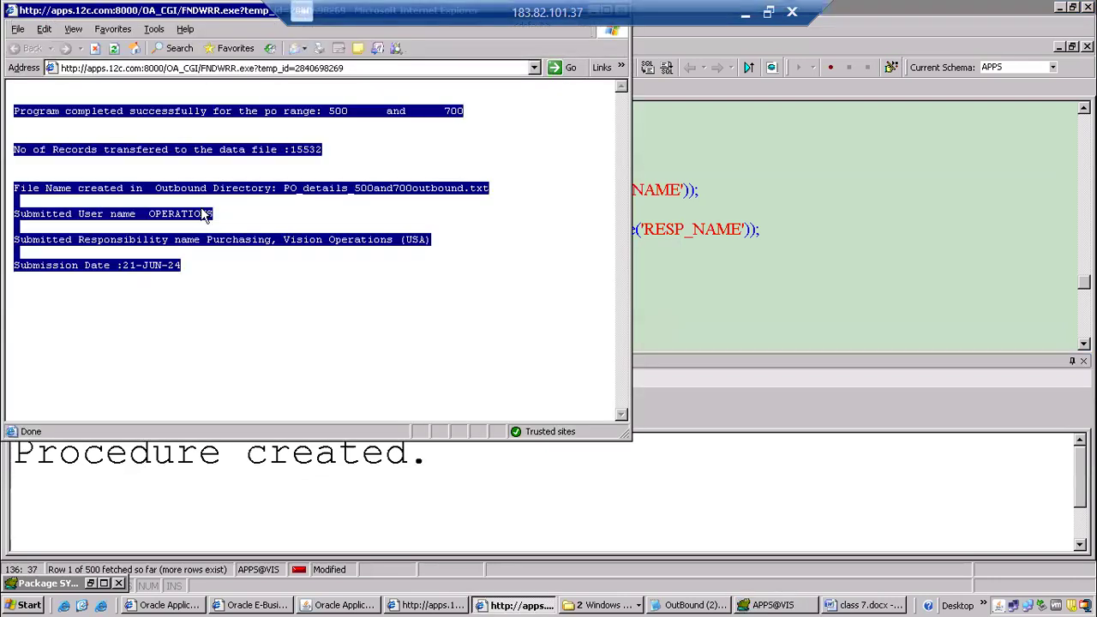
pyautogui.click(17, 31)
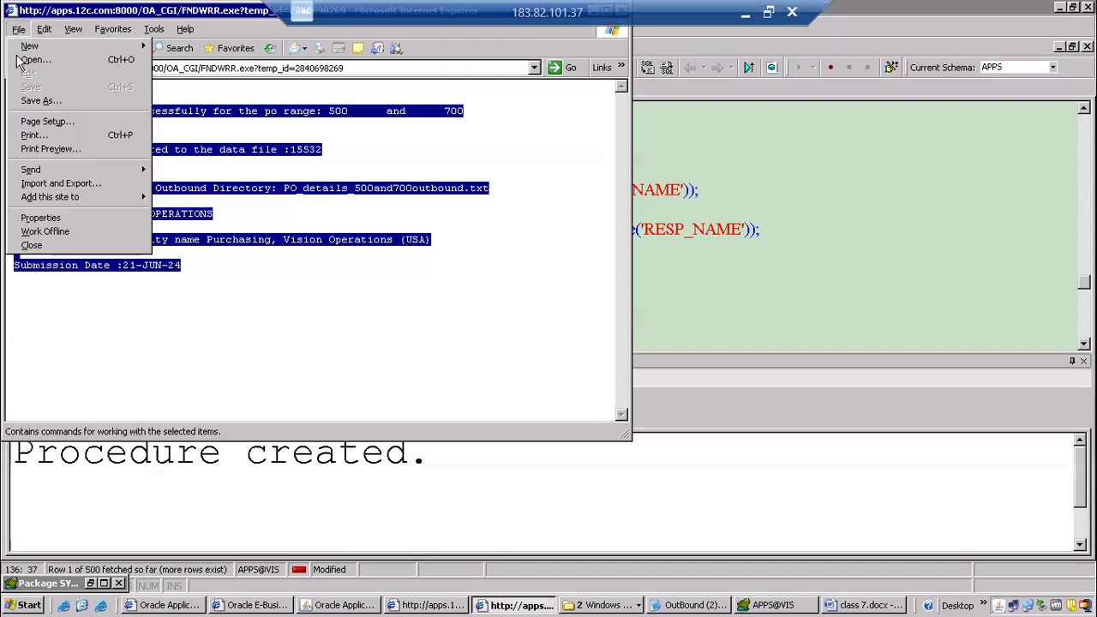
pyautogui.click(46, 250)
pyautogui.click(222, 229)
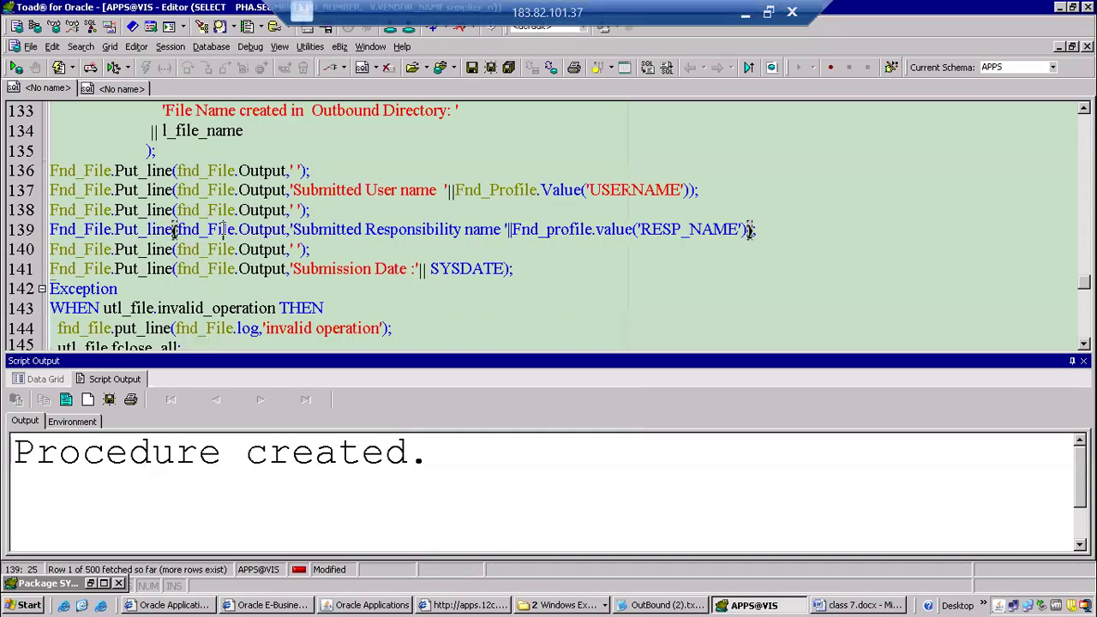
pyautogui.scroll(18, 221, 229)
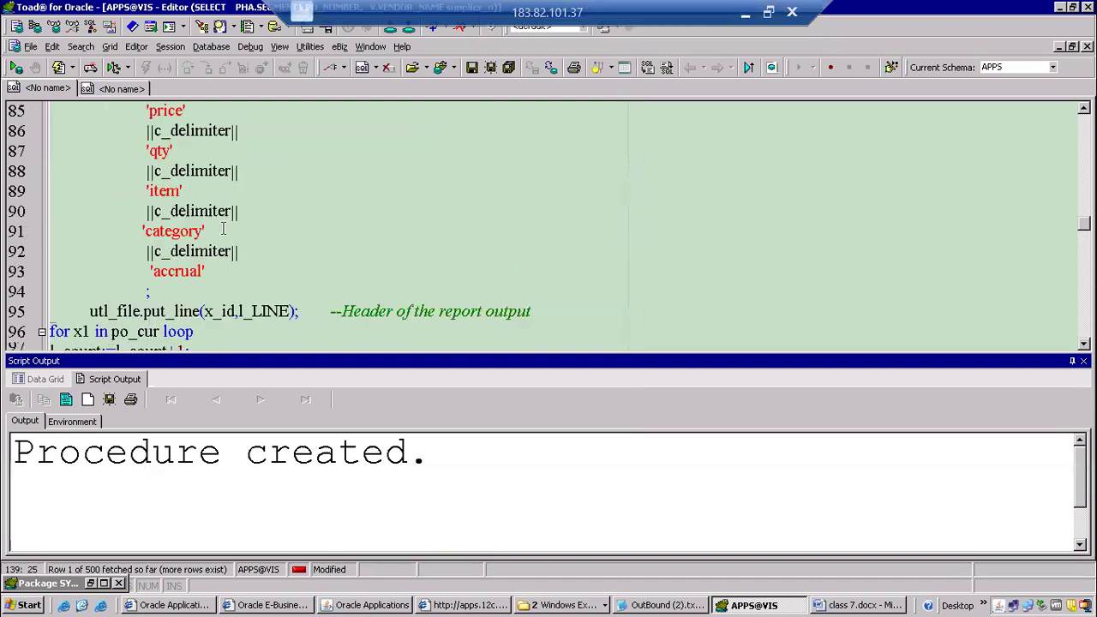
pyautogui.scroll(20, 222, 229)
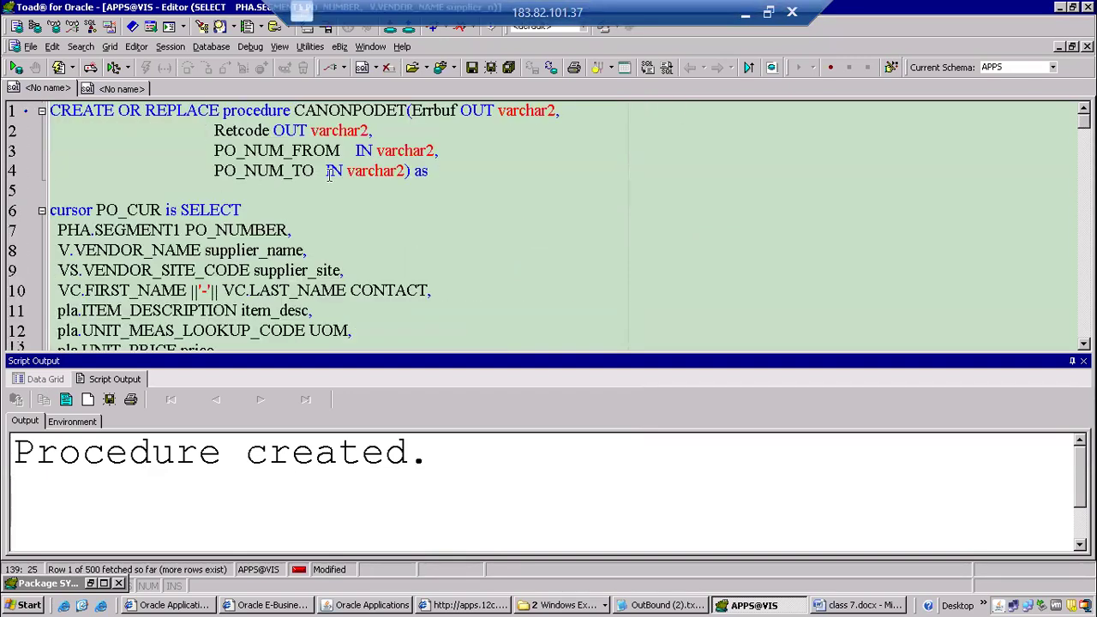
# Switch to Oracle Applications and reopen the latest CANONPODET request's output to review the report text.
pyautogui.hotkey('alt', 'Tab')
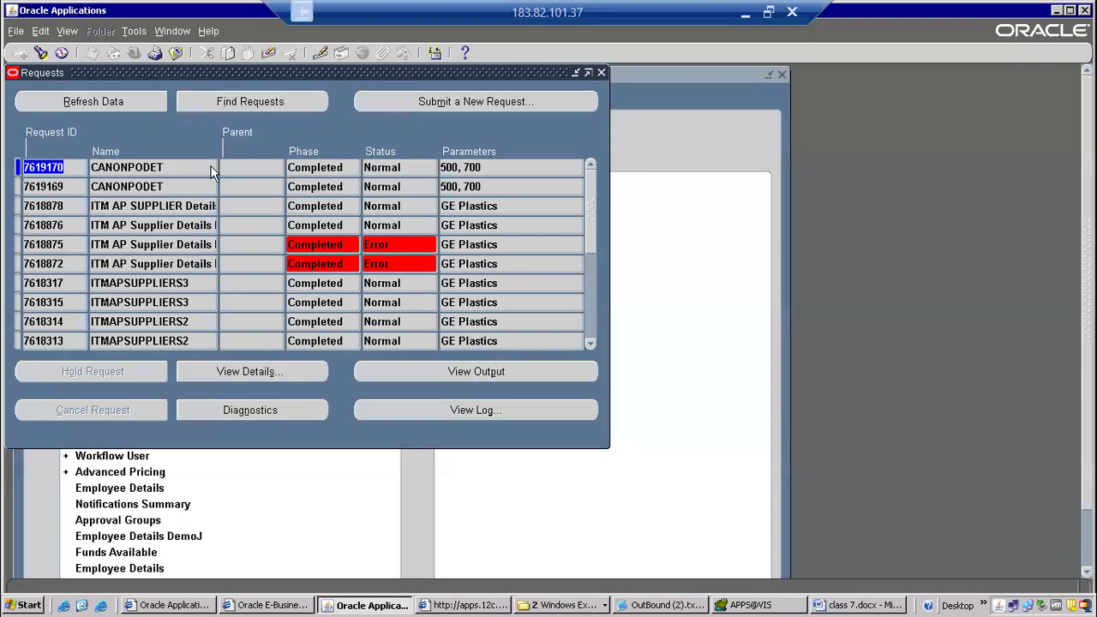
pyautogui.click(481, 371)
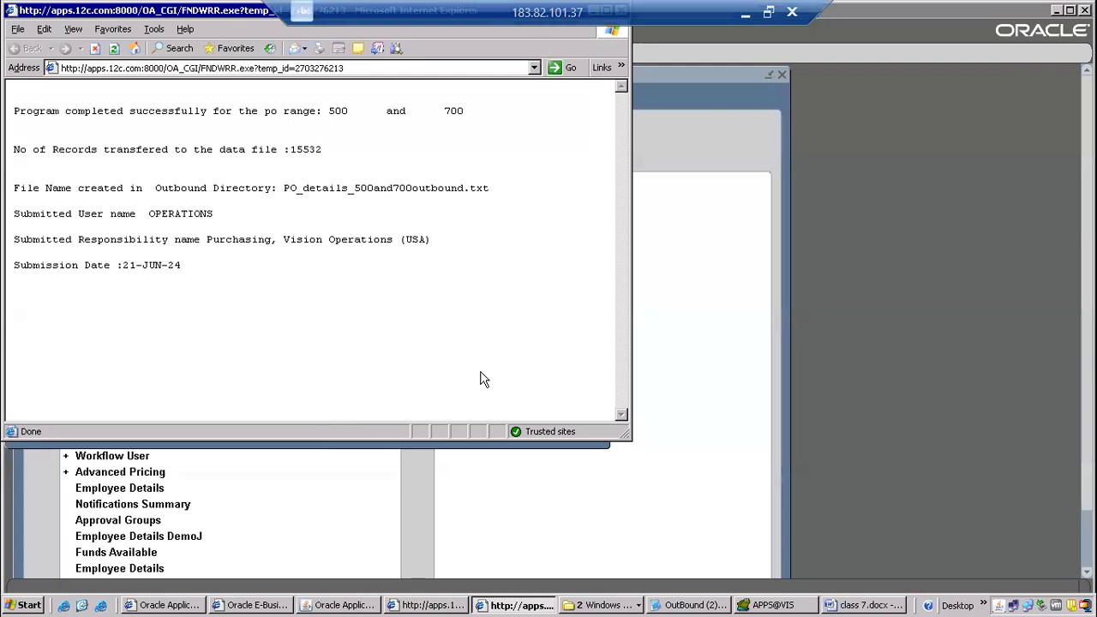
pyautogui.hotkey('ctrl', 'a')
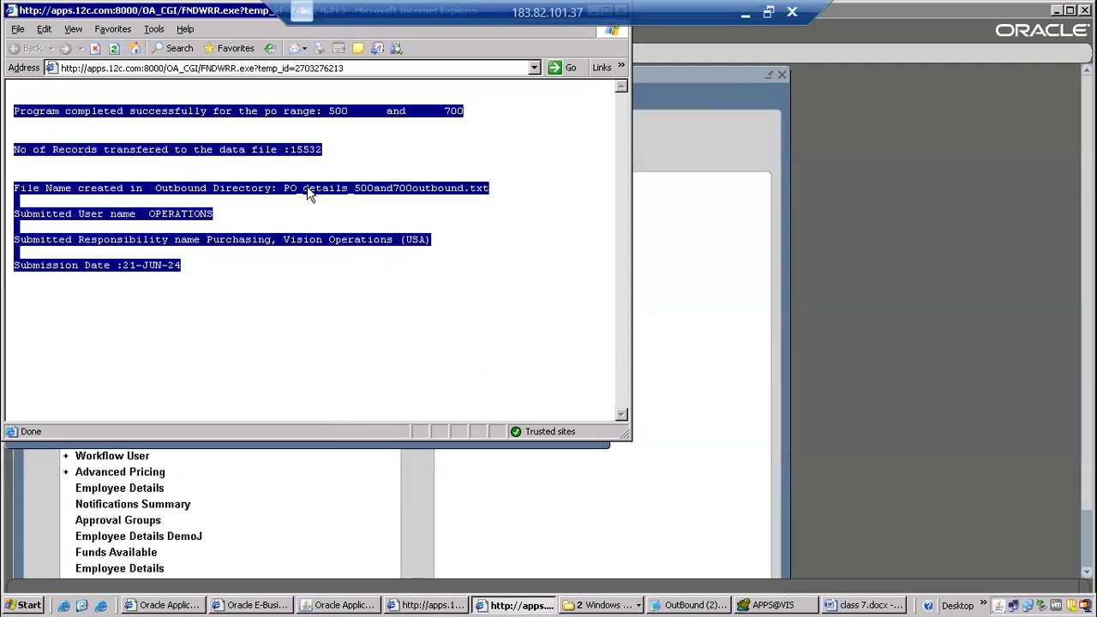
pyautogui.click(290, 208)
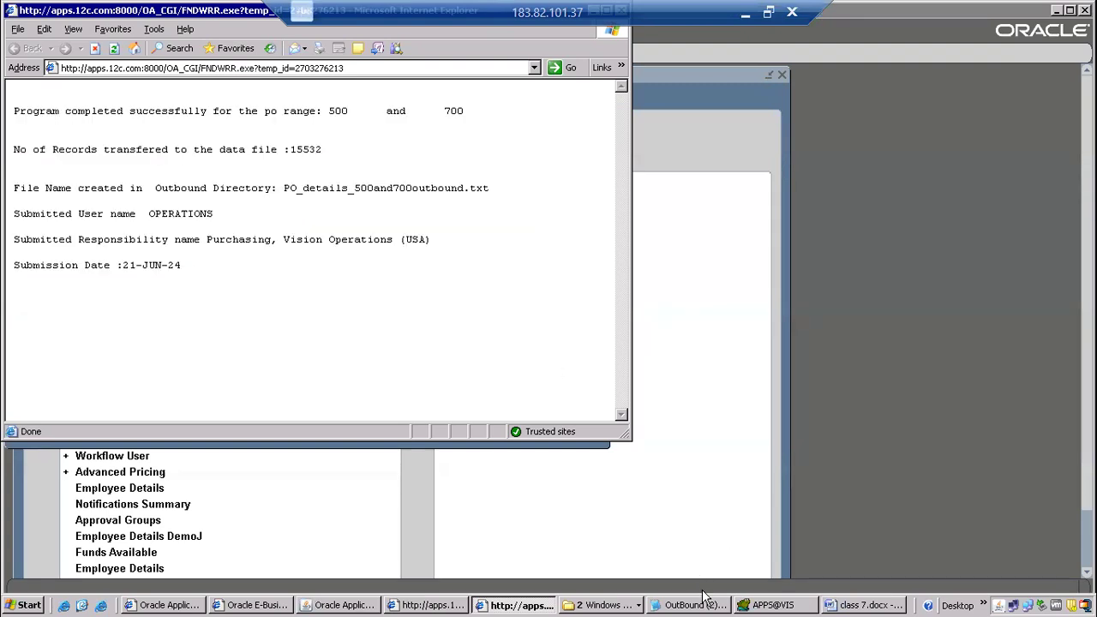
# Switch to Toad and run the v$parameter query for names like '%utl%'.
pyautogui.click(763, 603)
pyautogui.click(217, 204)
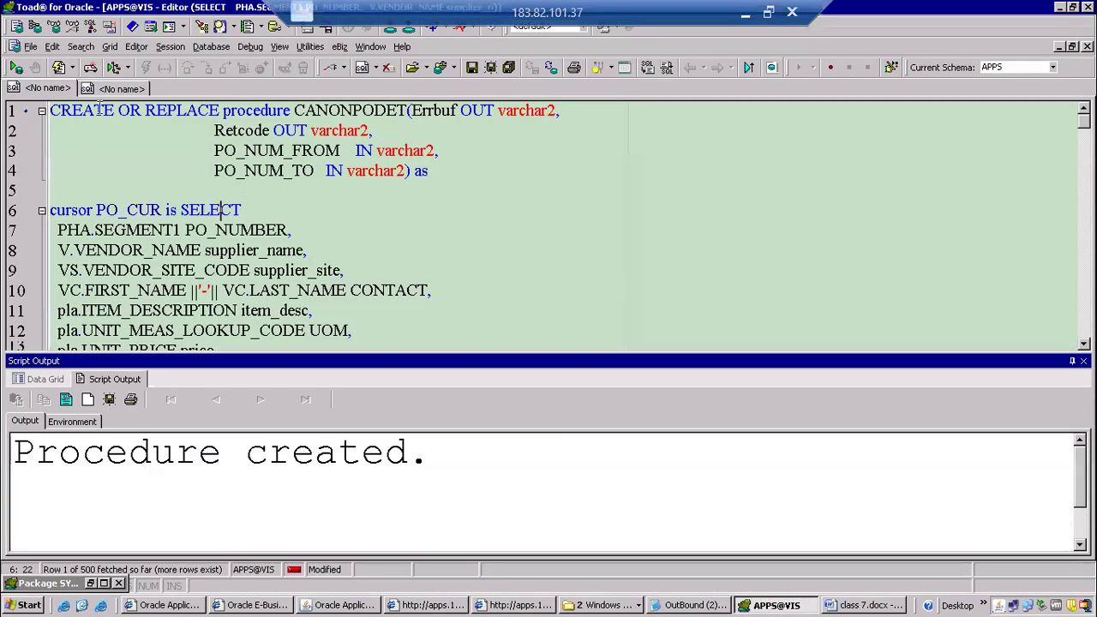
pyautogui.click(104, 93)
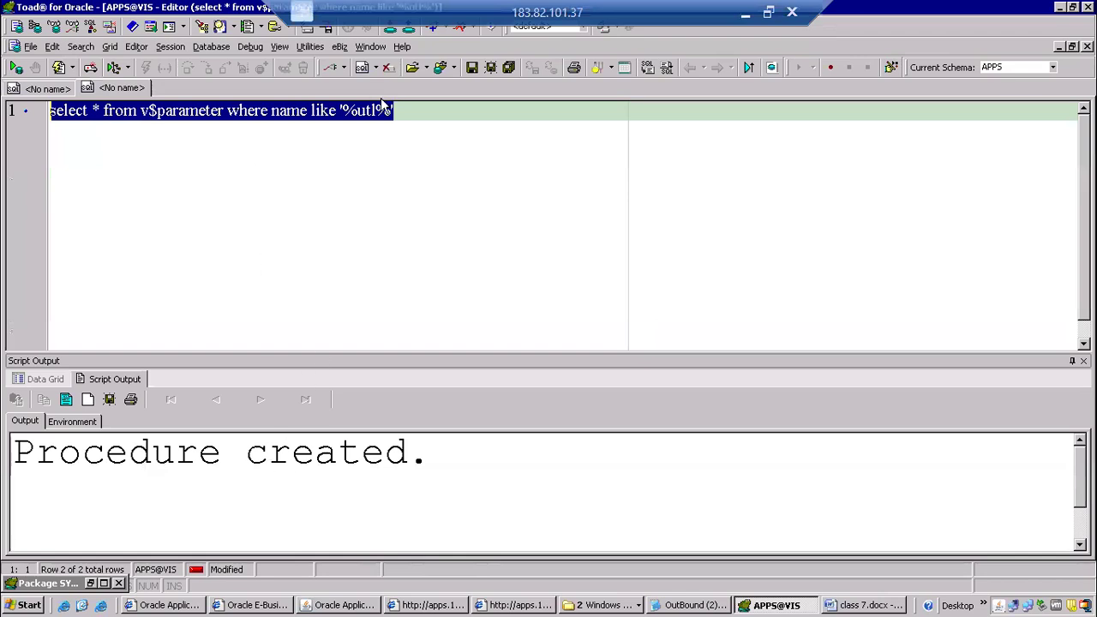
pyautogui.click(406, 121)
pyautogui.press('F9')
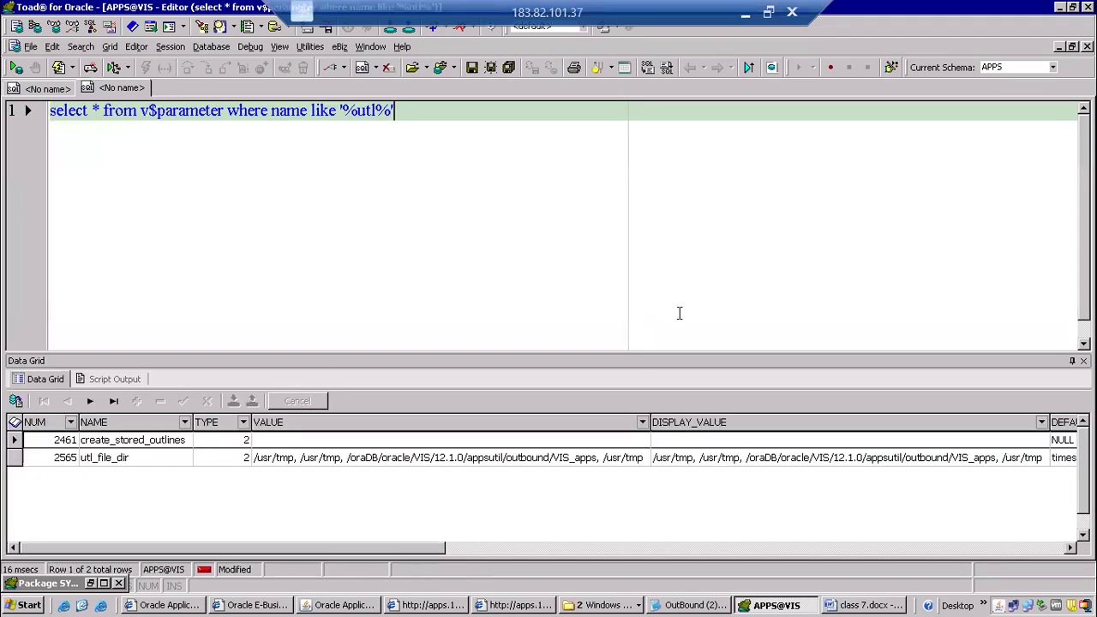
# Open utl_file_dir's DISPLAY_VALUE in an enlarged popup editor and copy the path /oraDB/oracle/VIS/12.1.0/appsutil/outbound/VIS_apps.
pyautogui.doubleClick(761, 458)
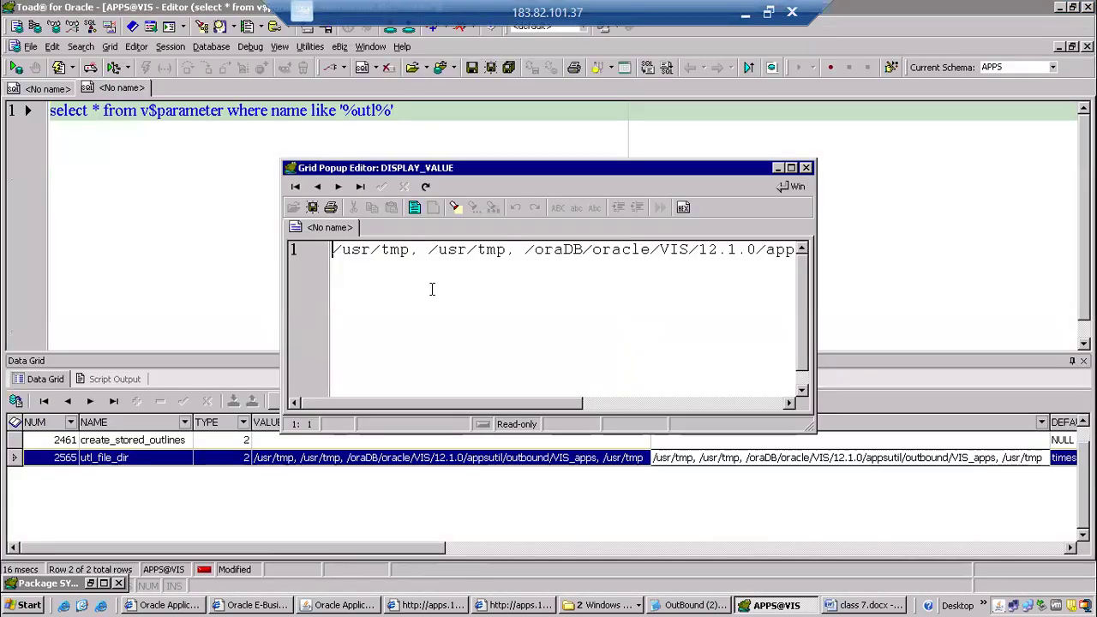
pyautogui.click(791, 168)
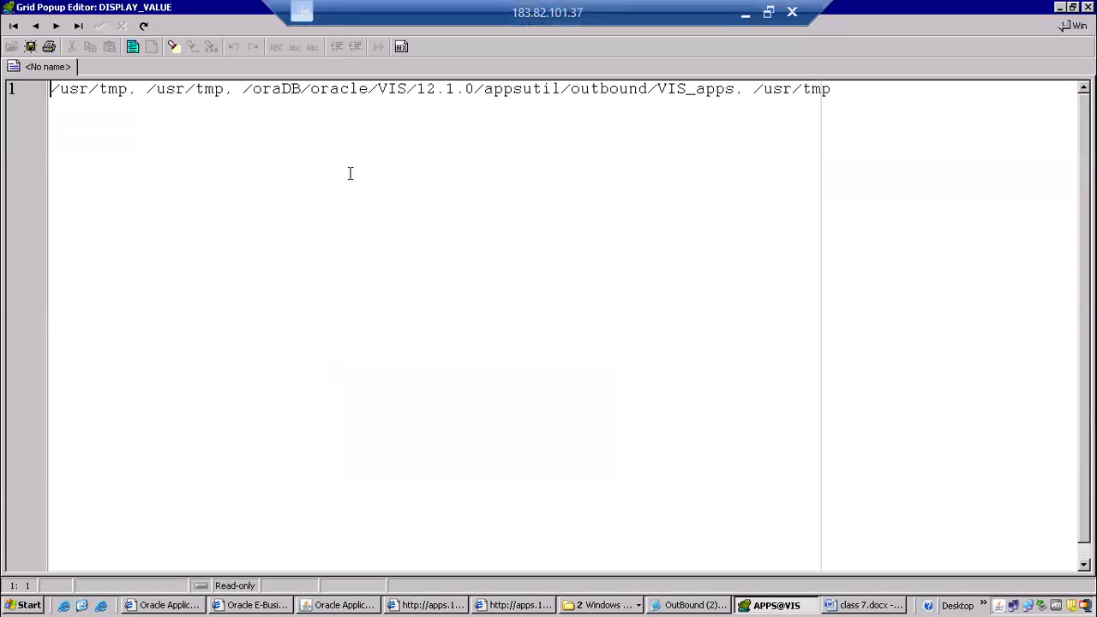
pyautogui.moveTo(244, 89); pyautogui.dragTo(721, 88)
pyautogui.moveTo(748, 77); pyautogui.dragTo(736, 89)
pyautogui.hotkey('ctrl', 'c')
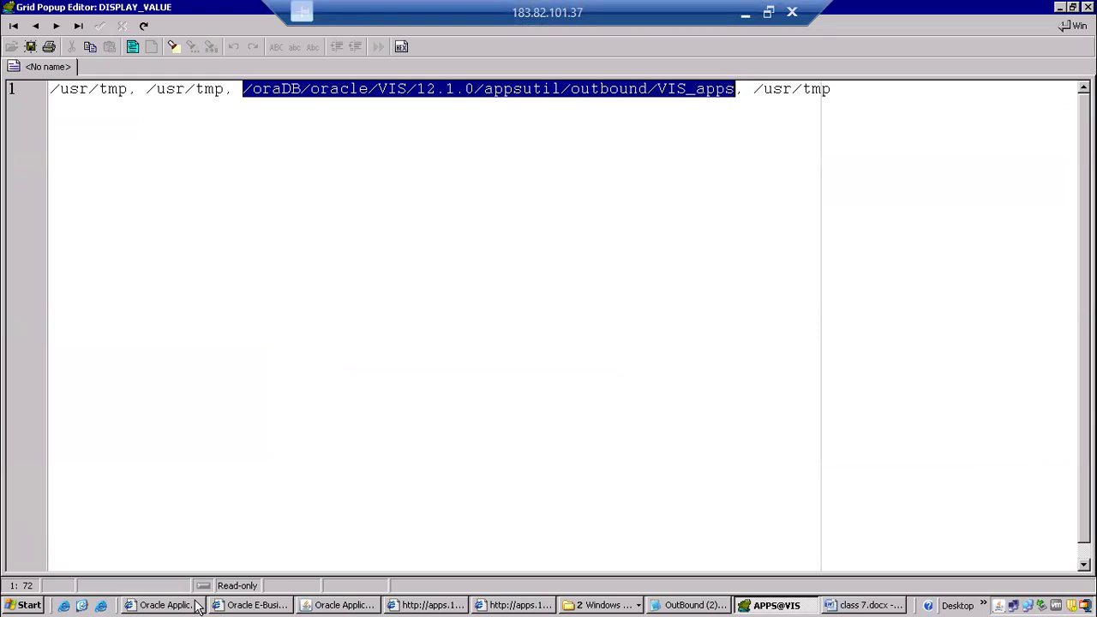
# Launch WinSCP from the desktop and connect to the applications server as applmgr.
pyautogui.click(99, 605)
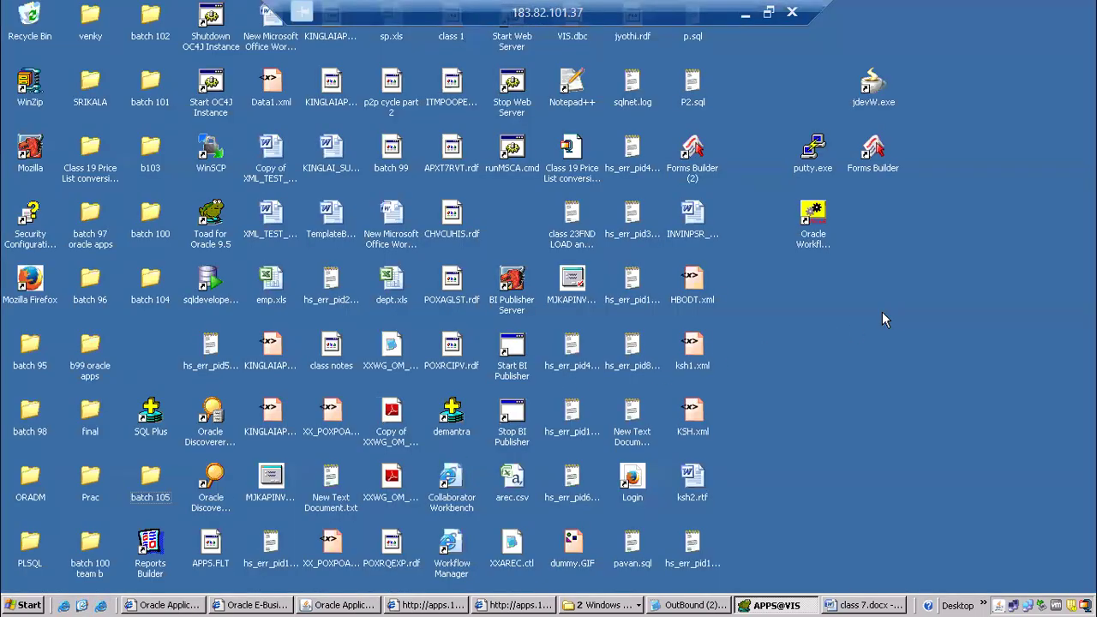
pyautogui.click(210, 155)
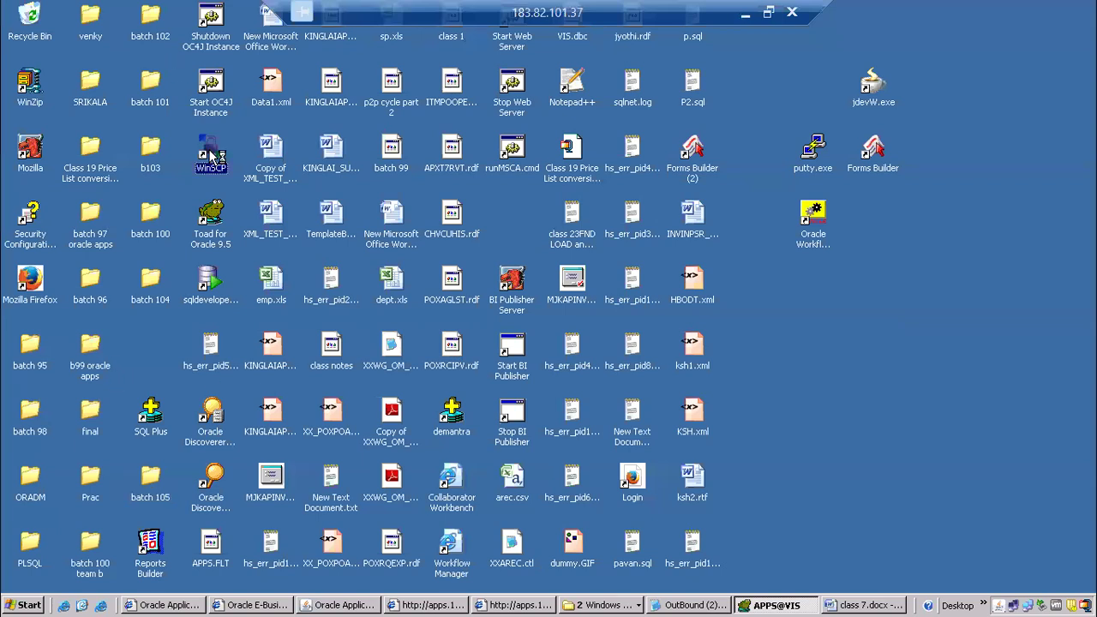
pyautogui.doubleClick(210, 154)
pyautogui.click(576, 435)
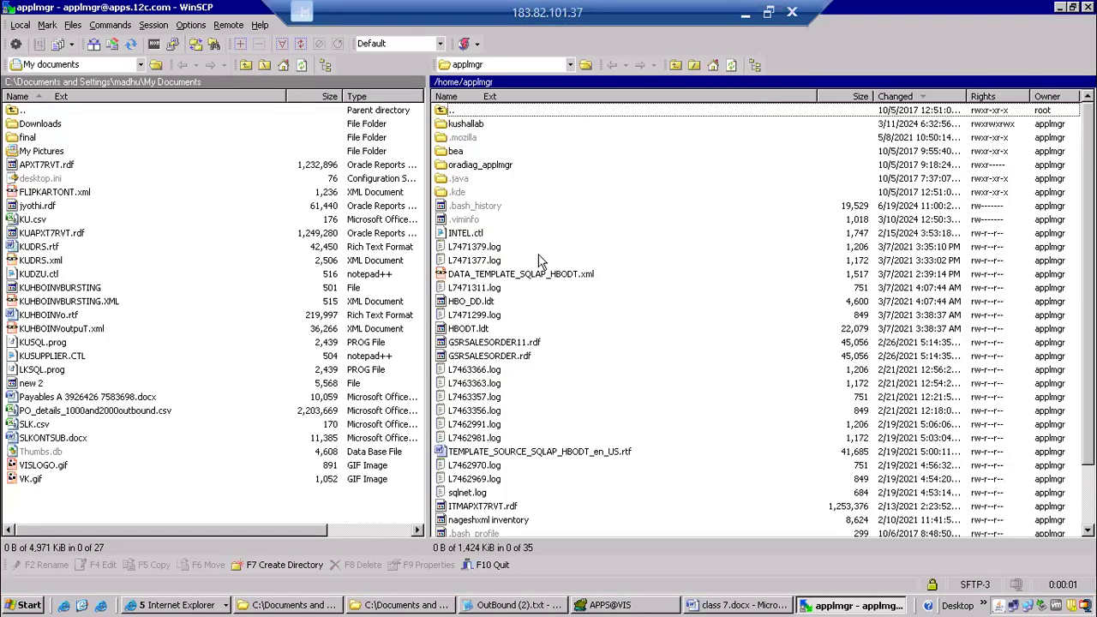
# Open the remote directory /oraDB/oracle/VIS/12.1.0/appsutil/outbound/VIS_apps using the copied path.
pyautogui.click(726, 182)
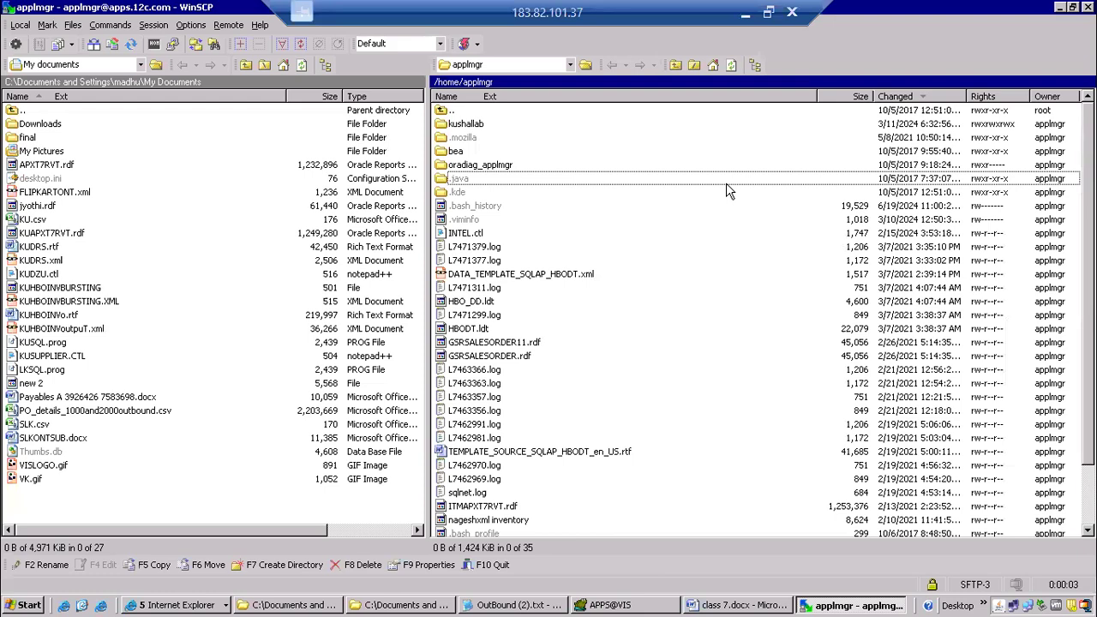
pyautogui.hotkey('ctrl', 'o')
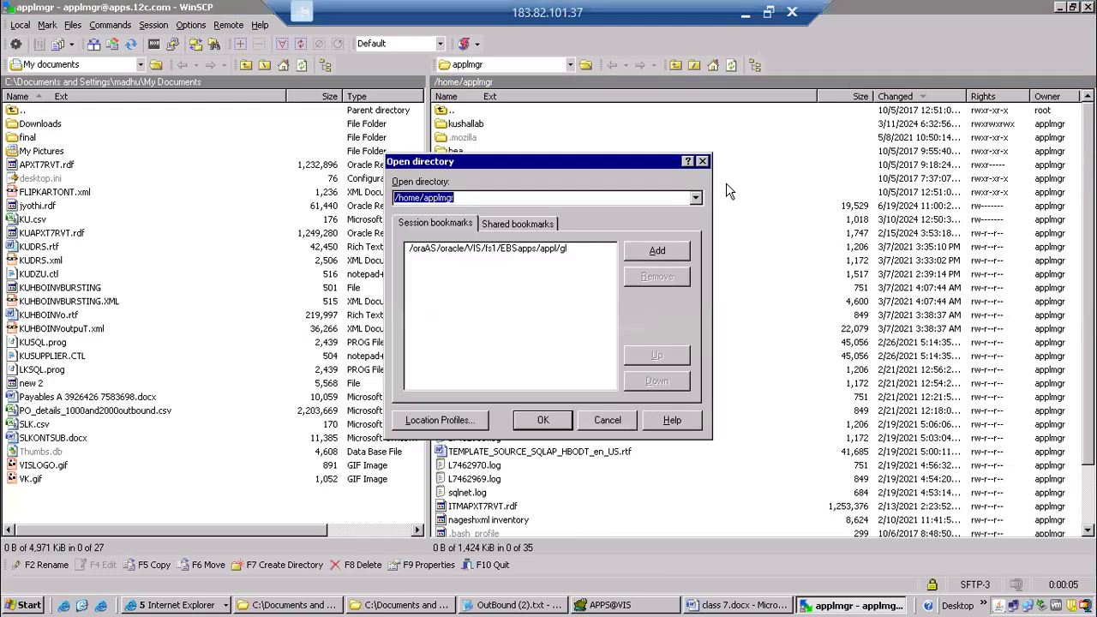
pyautogui.hotkey('ctrl', 'v')
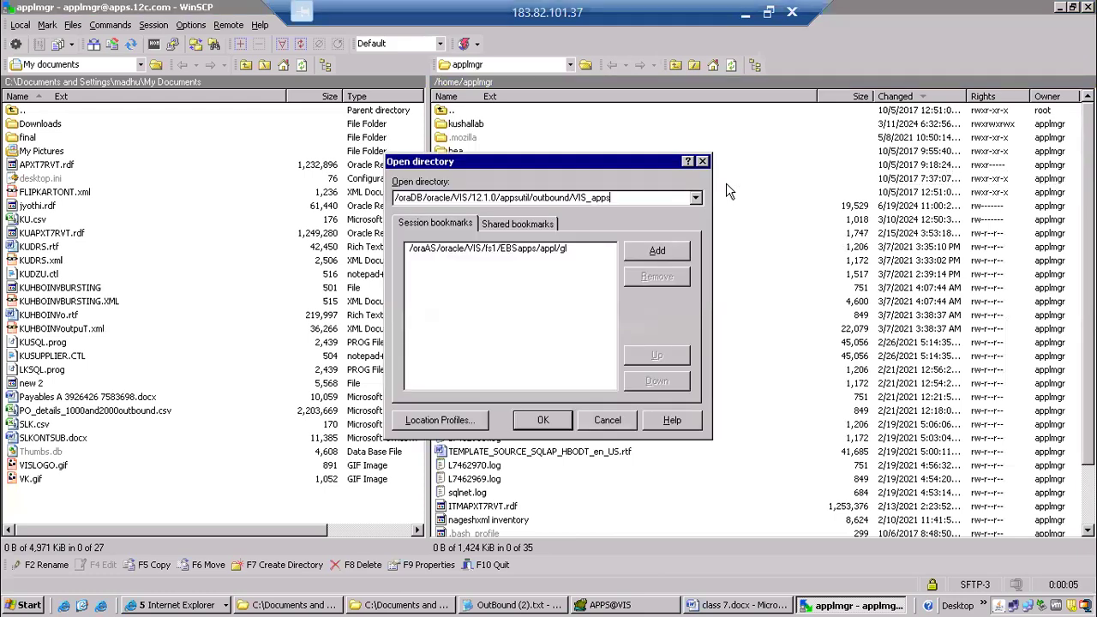
pyautogui.click(543, 421)
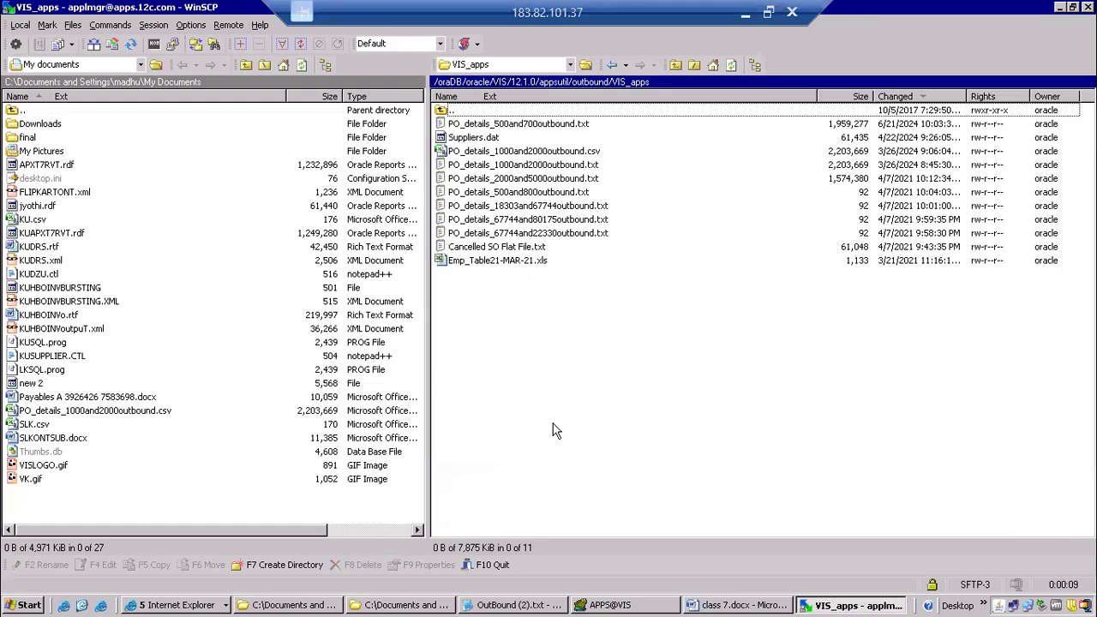
# Check the outbound file name in the CANONPODET output report, then return to the remote directory listing in WinSCP.
pyautogui.click(185, 605)
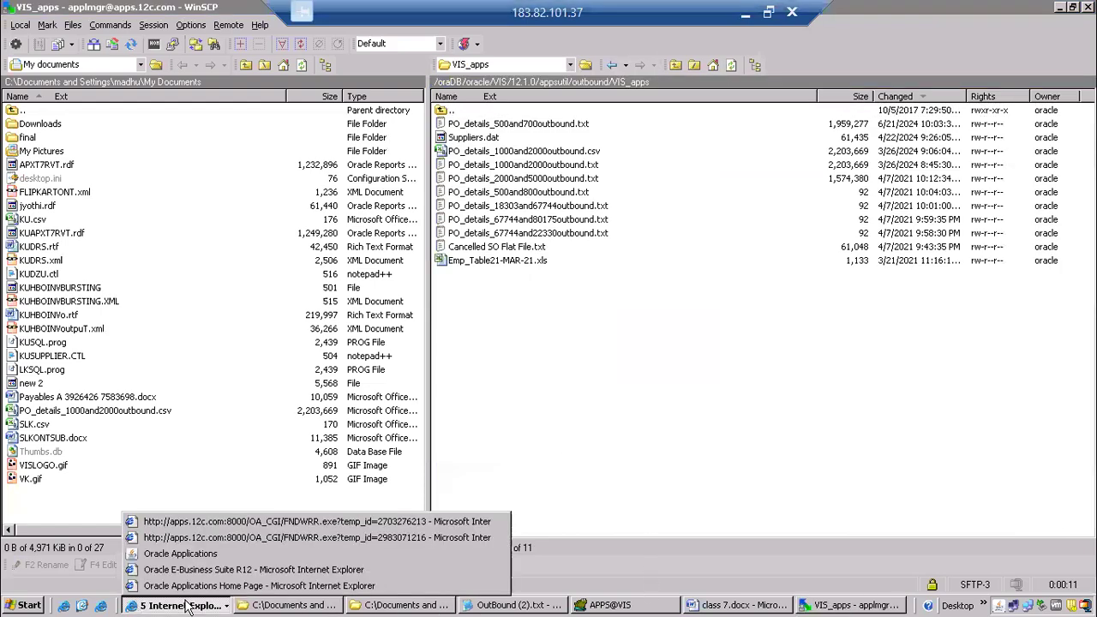
pyautogui.click(268, 521)
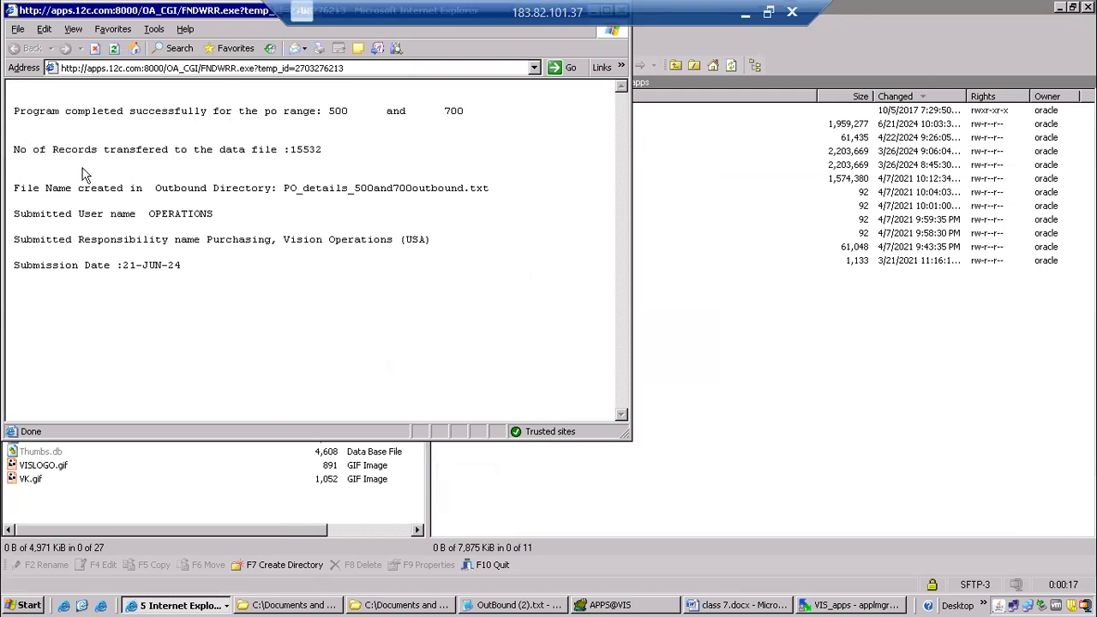
pyautogui.moveTo(285, 188); pyautogui.dragTo(497, 188)
pyautogui.click(905, 357)
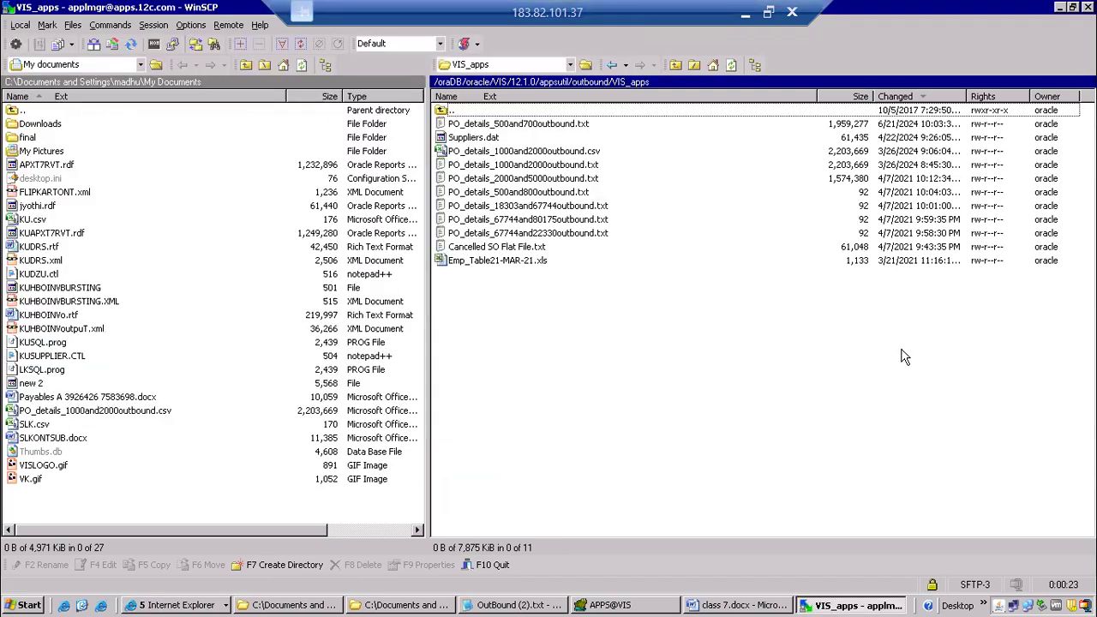
# Open the remote file PO_details_500and700outbound.txt in a maximized Notepad window.
pyautogui.click(518, 236)
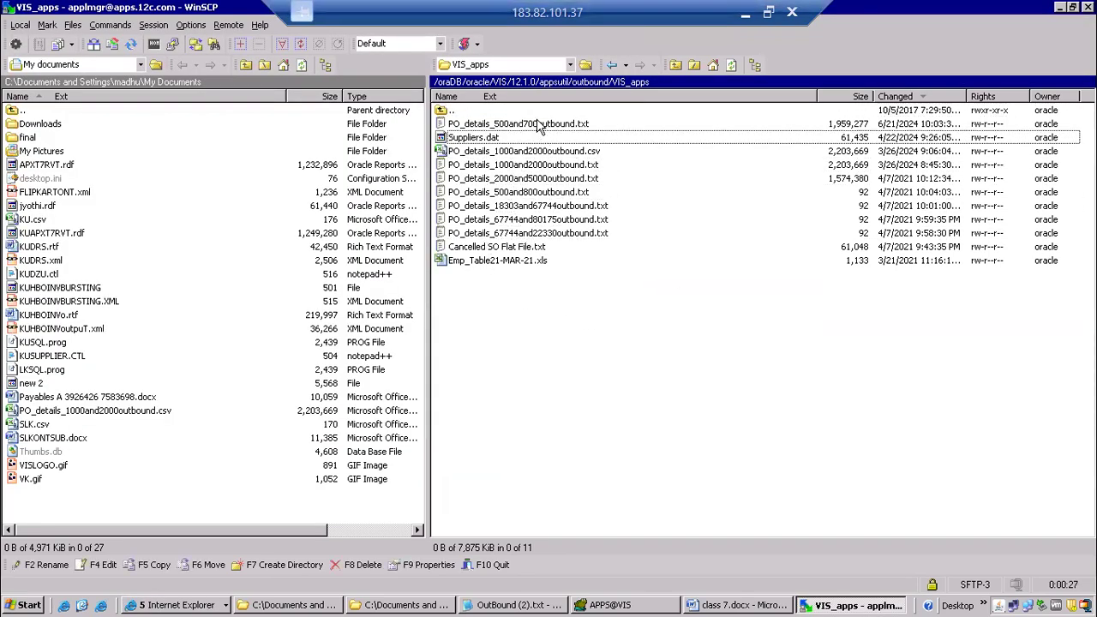
pyautogui.rightClick(523, 123)
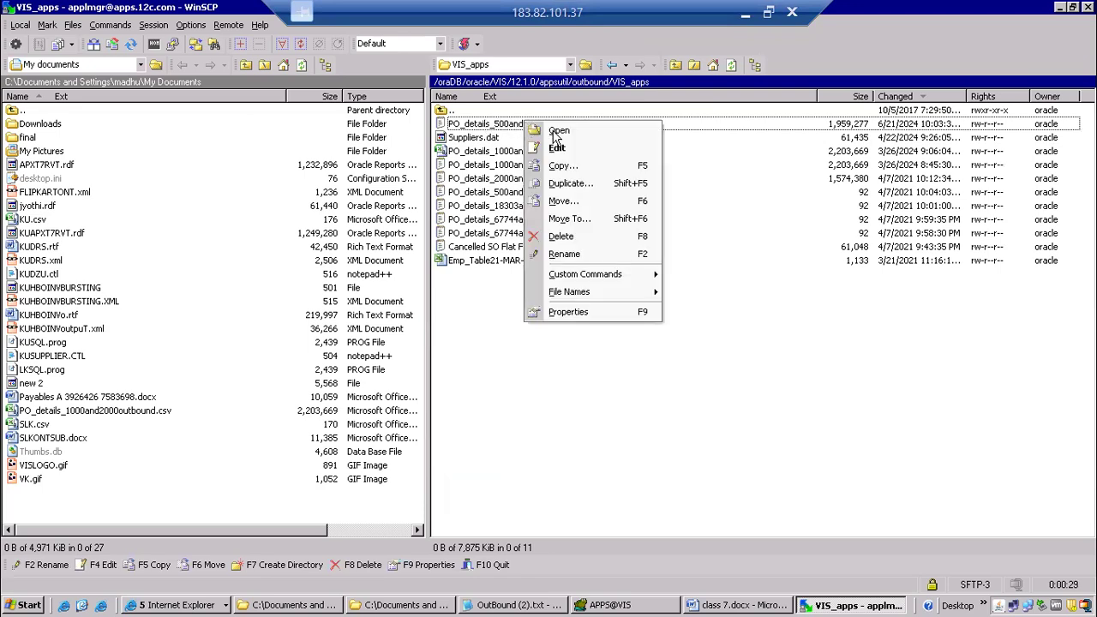
pyautogui.click(558, 130)
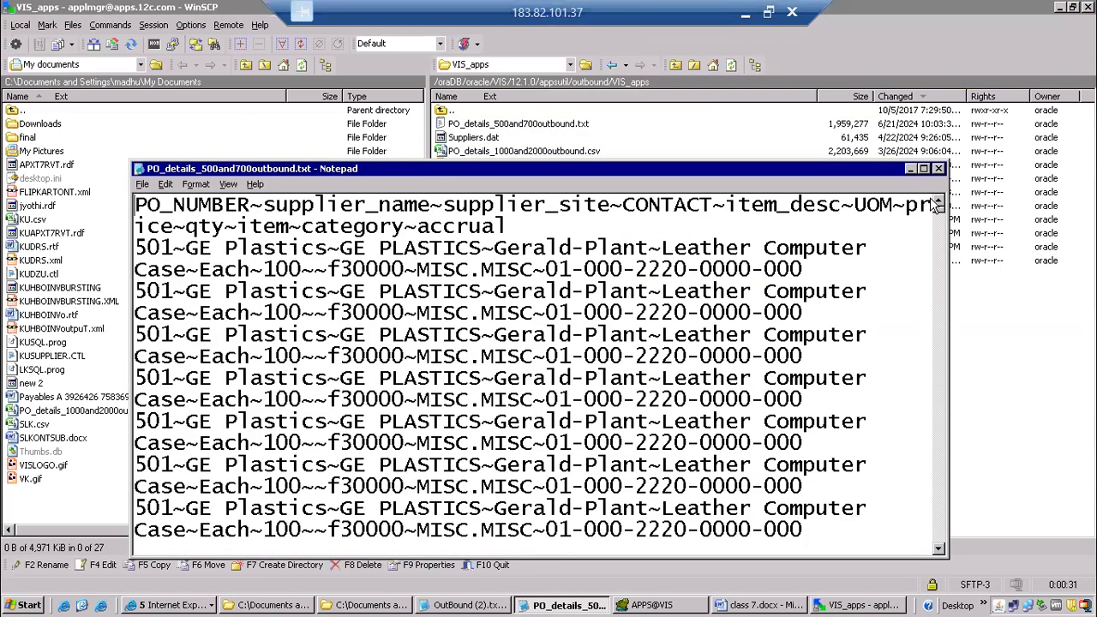
pyautogui.click(924, 168)
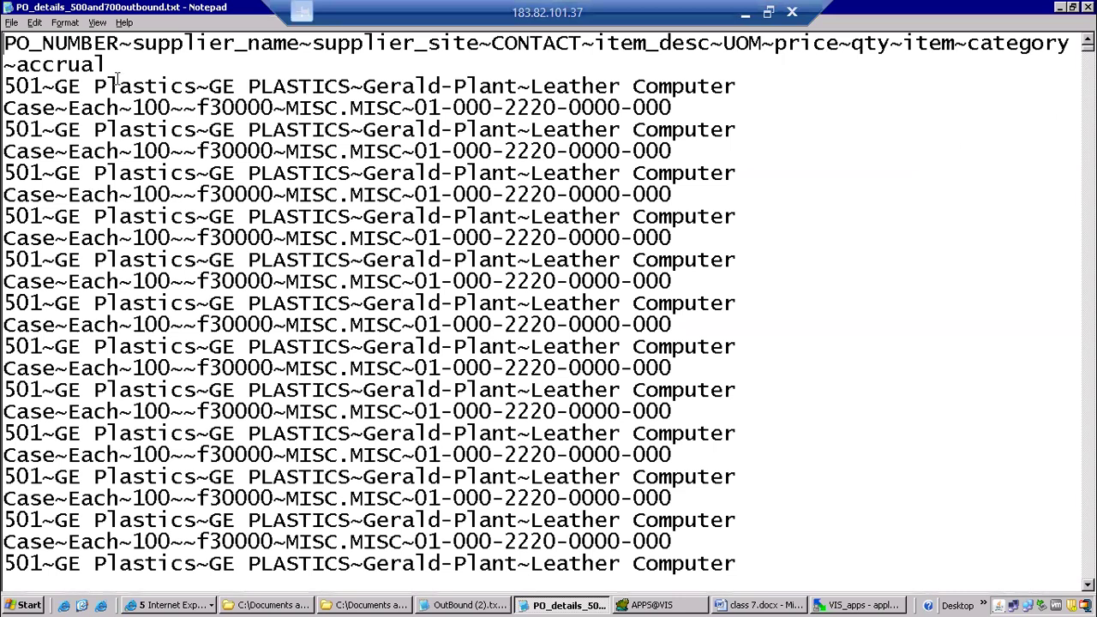
# Examine the delimiter character that follows the PO number in the outbound file's first data record.
pyautogui.click(55, 86)
pyautogui.moveTo(50, 87)
pyautogui.mouseDown()
pyautogui.moveTo(46, 72)
pyautogui.moveTo(52, 89)
pyautogui.mouseUp()
pyautogui.click(53, 110)
pyautogui.click(65, 111)
# Switch to Toad, close the directory value popup and locate the c_delimiter declaration in the CANONPODET procedure.
pyautogui.click(652, 605)
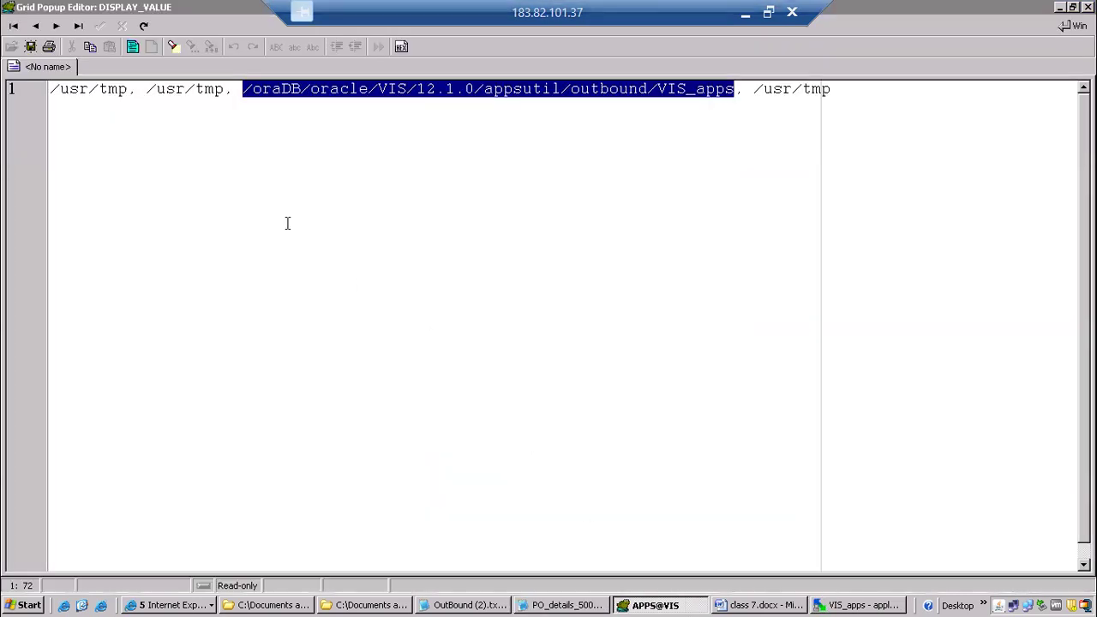
pyautogui.press('Escape')
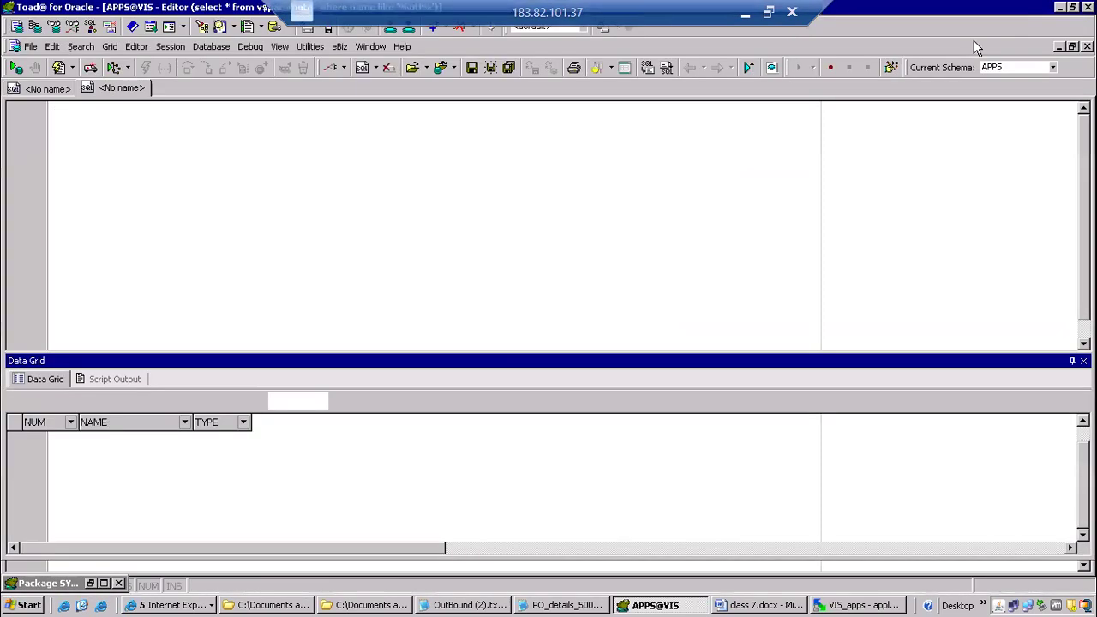
pyautogui.click(50, 89)
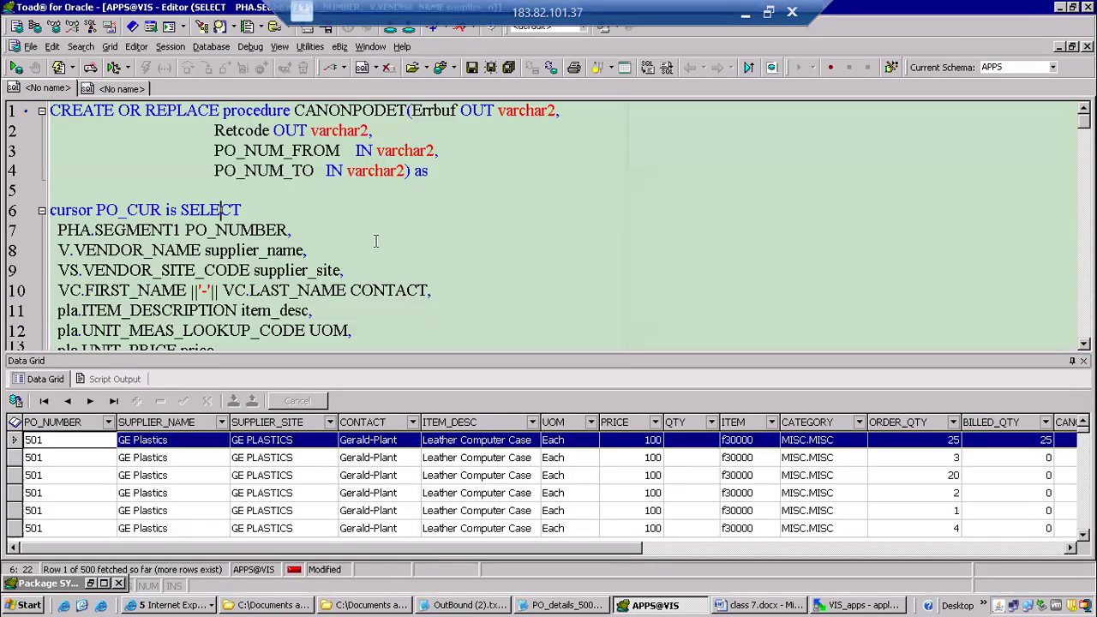
pyautogui.scroll(-6, 351, 257)
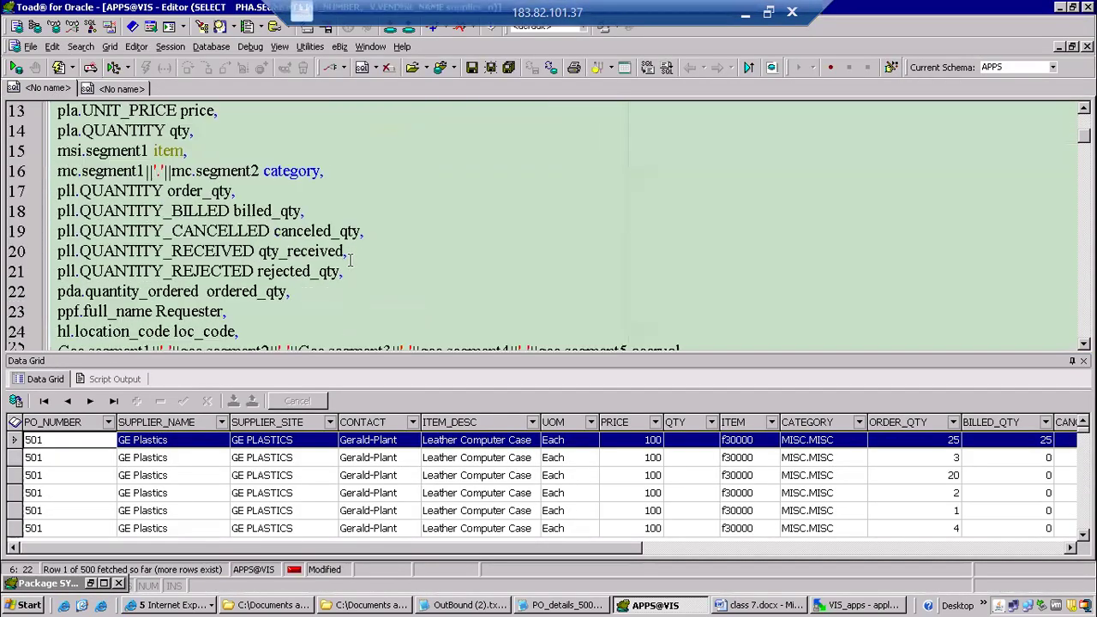
pyautogui.scroll(-4, 350, 260)
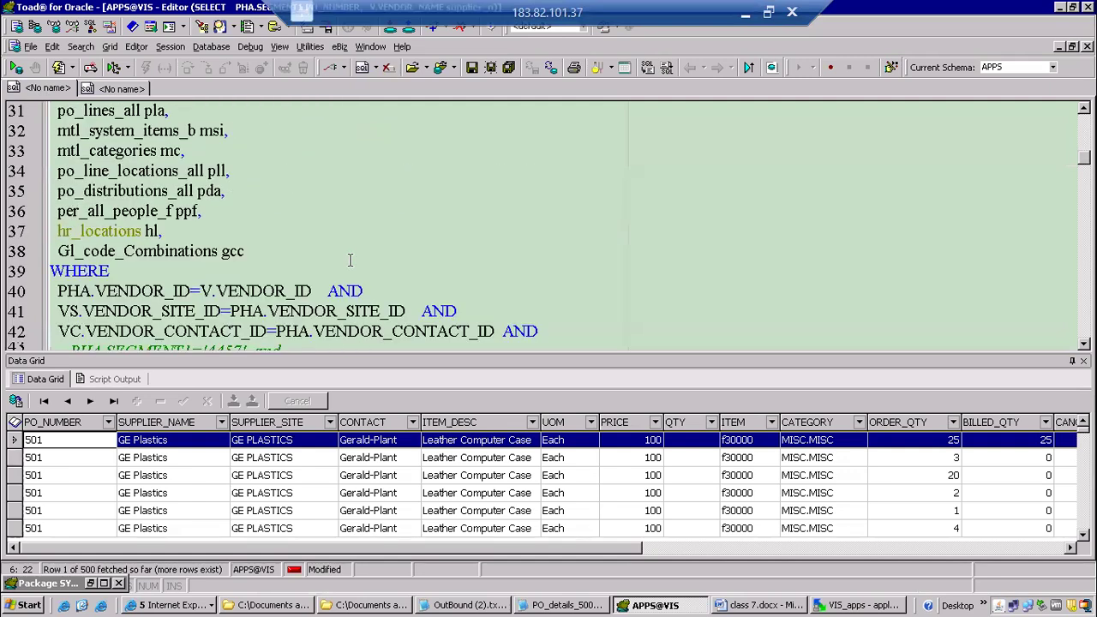
pyautogui.scroll(-8, 349, 262)
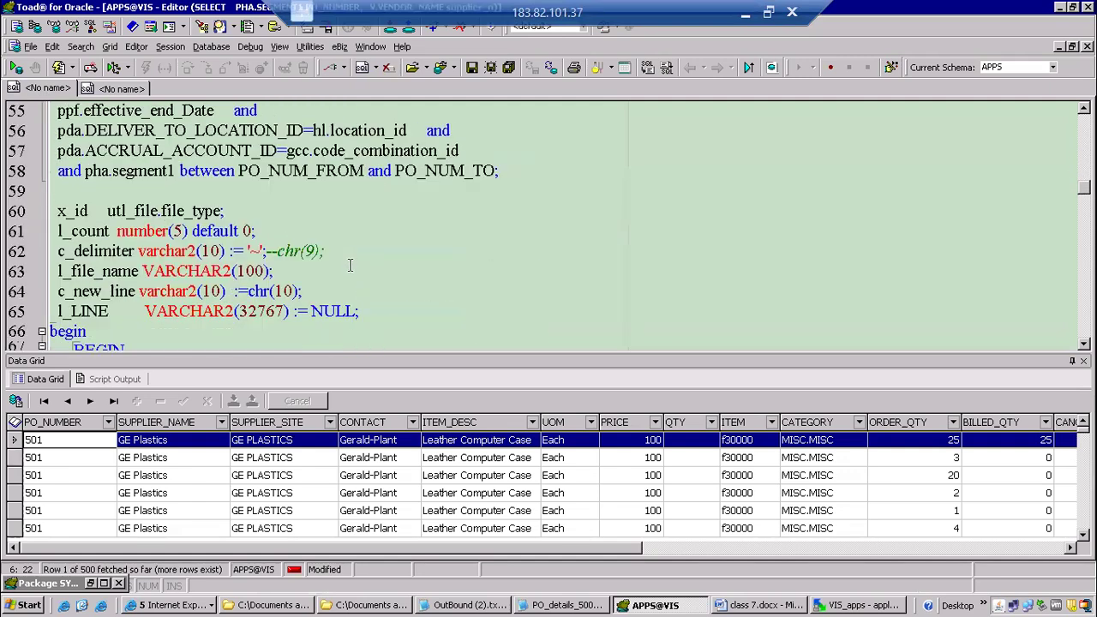
# Set the c_delimiter default in the CANONPODET procedure to a comma and recompile the procedure.
pyautogui.scroll(-2, 350, 266)
pyautogui.click(259, 132)
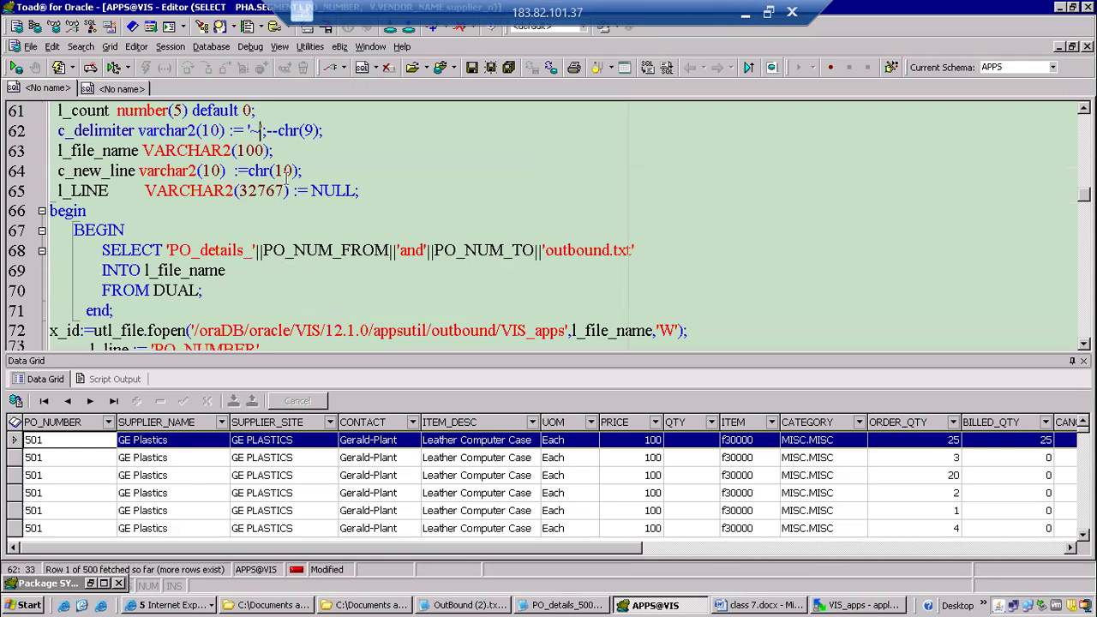
pyautogui.press('BackSpace')
pyautogui.write(',')
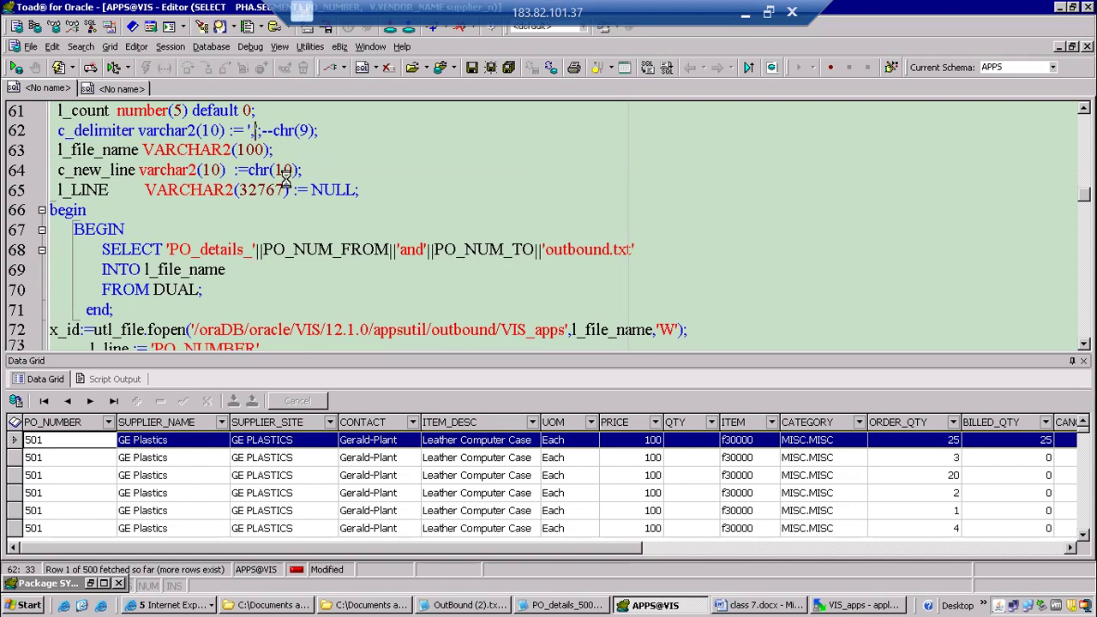
pyautogui.press('F5')
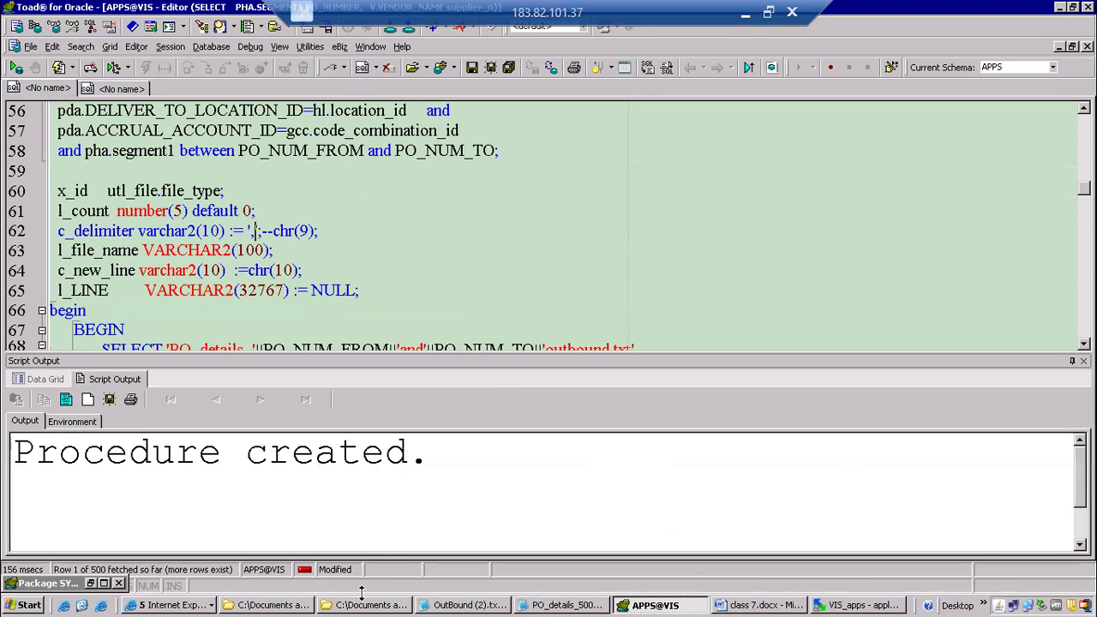
# Switch to Oracle Applications, resubmit CANONPODET by copying the latest prior request with parameters 500 and 700, and refresh the request list.
pyautogui.click(205, 604)
pyautogui.click(180, 553)
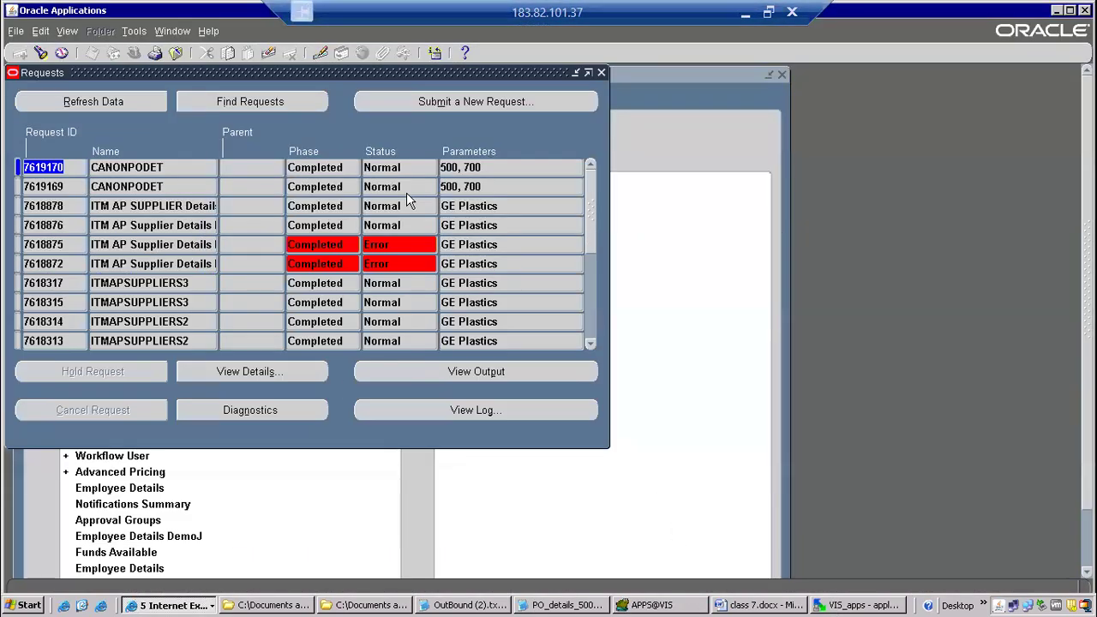
pyautogui.click(443, 96)
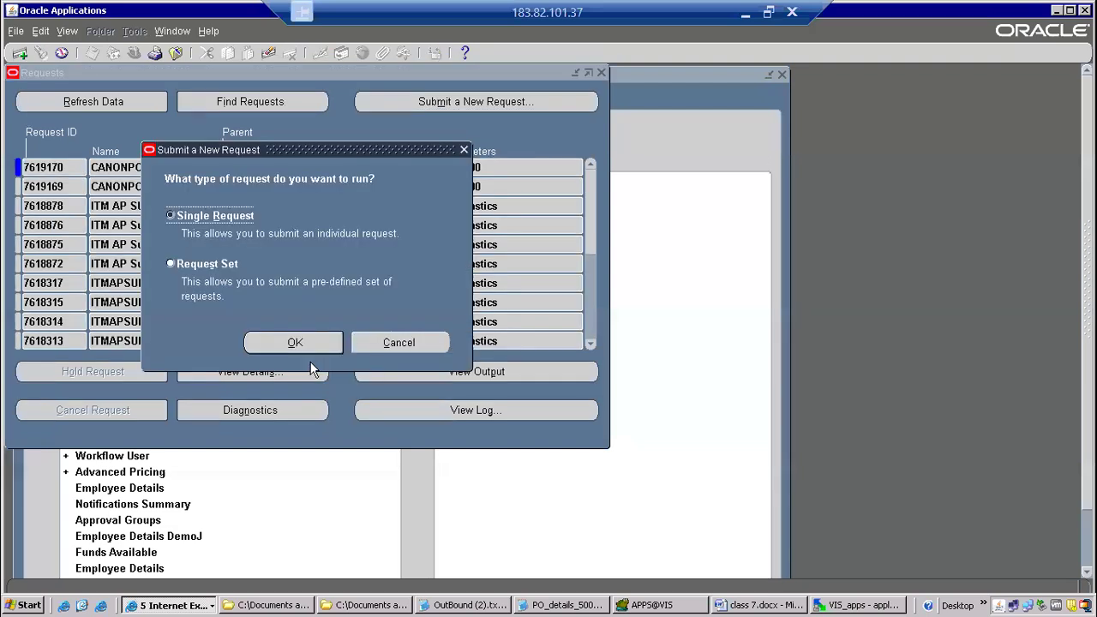
pyautogui.click(295, 341)
pyautogui.click(477, 113)
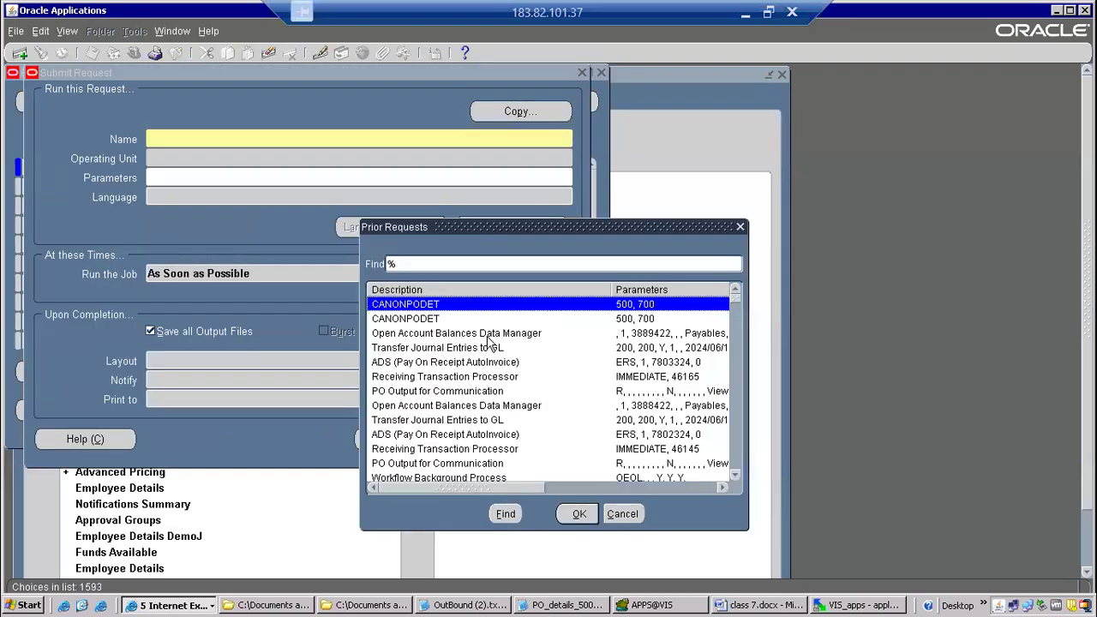
pyautogui.doubleClick(488, 305)
pyautogui.click(398, 439)
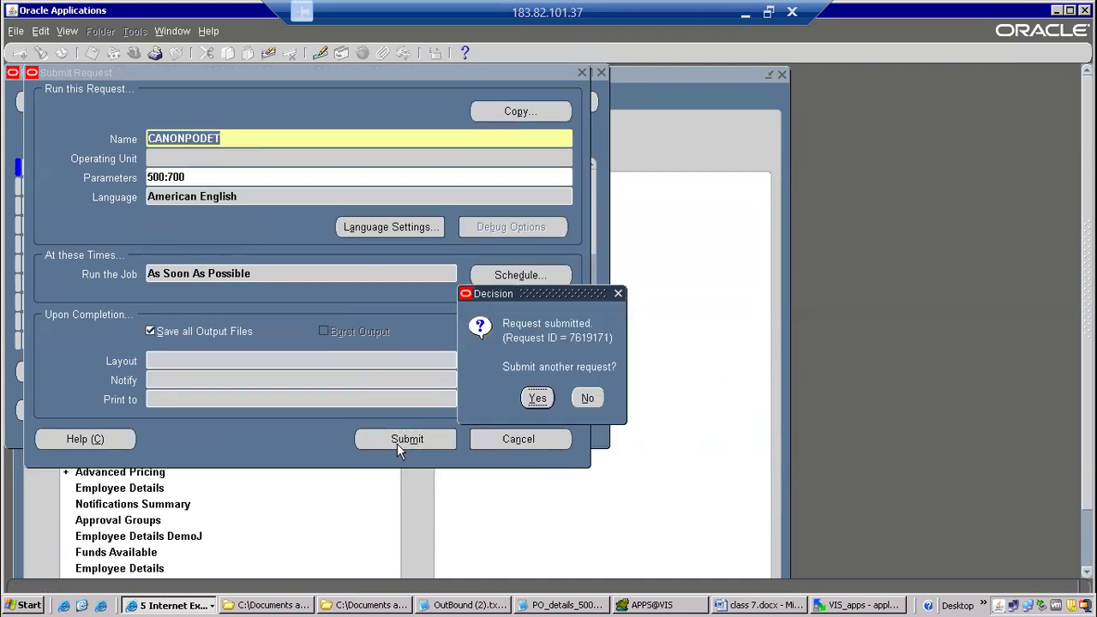
pyautogui.click(592, 398)
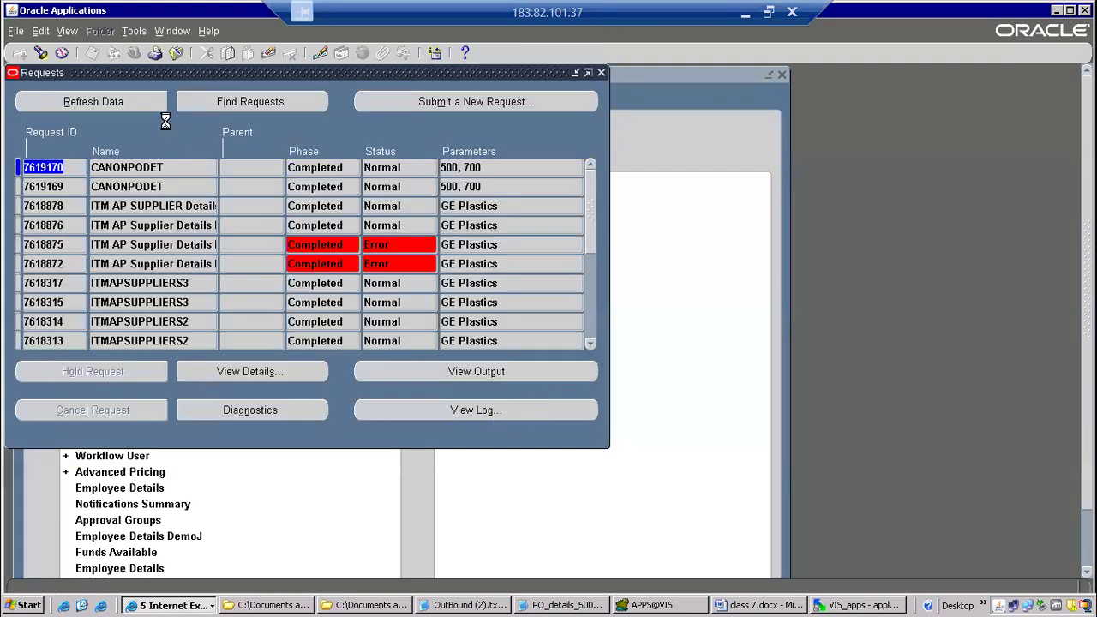
pyautogui.click(148, 105)
pyautogui.click(146, 104)
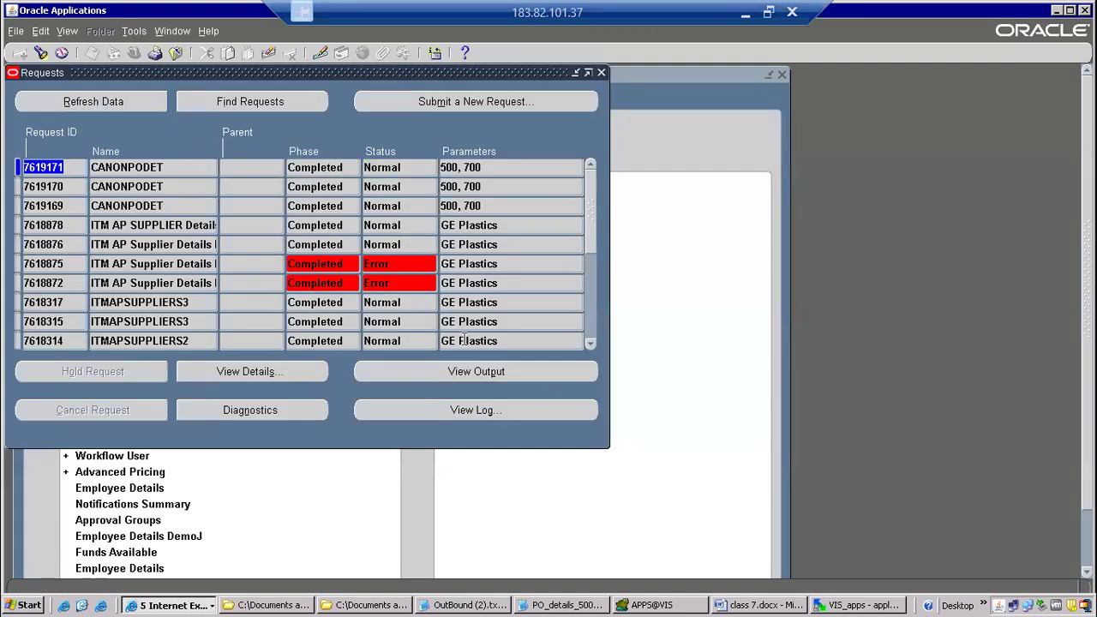
# Switch to WinSCP, open the regenerated PO_details_500and700outbound.txt to check its delimiter, and close the file.
pyautogui.click(855, 605)
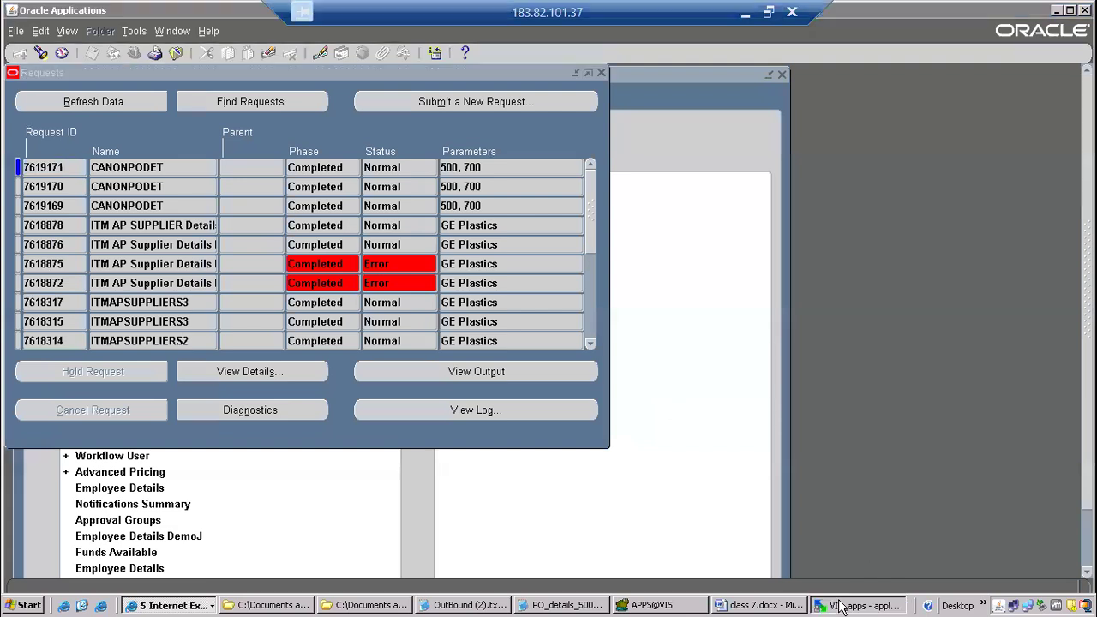
pyautogui.click(932, 97)
pyautogui.click(932, 97)
pyautogui.doubleClick(572, 123)
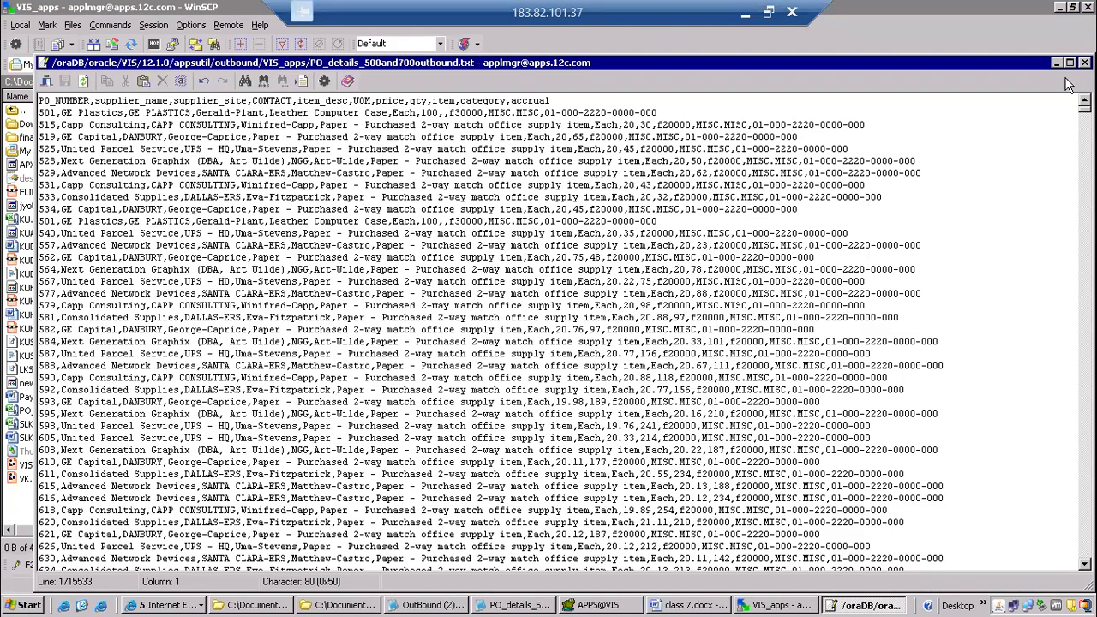
pyautogui.moveTo(1085, 108); pyautogui.dragTo(1061, 93)
pyautogui.click(1084, 62)
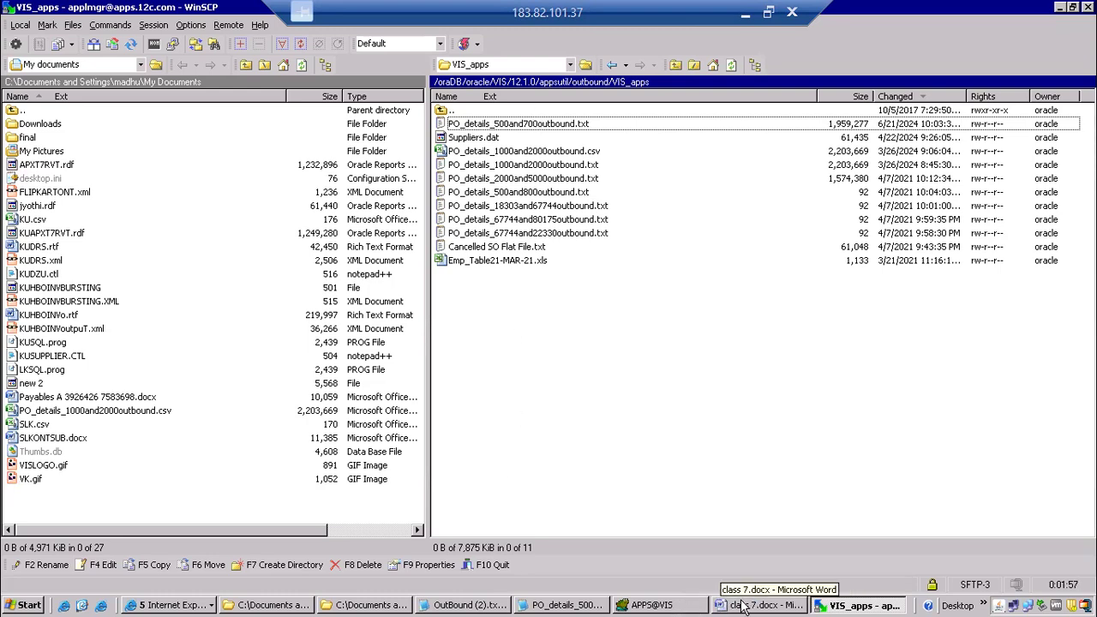
# Switch to class 7.docx in Word, append "----------------executable method- plsql stored process" to the Executable bullet and add an empty bullet below it.
pyautogui.click(673, 606)
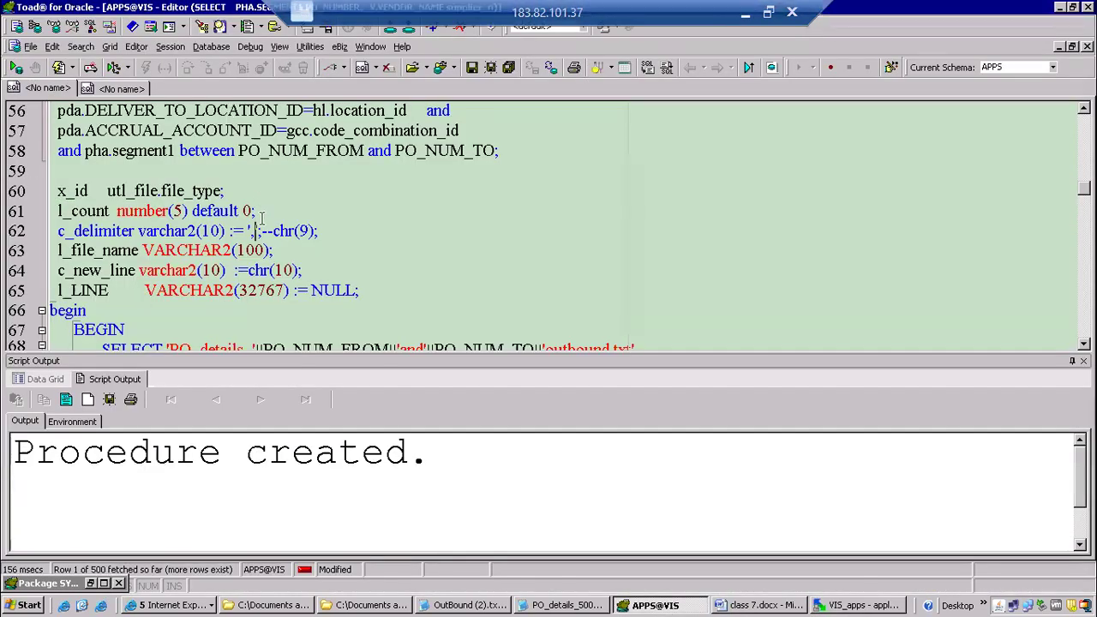
pyautogui.click(176, 606)
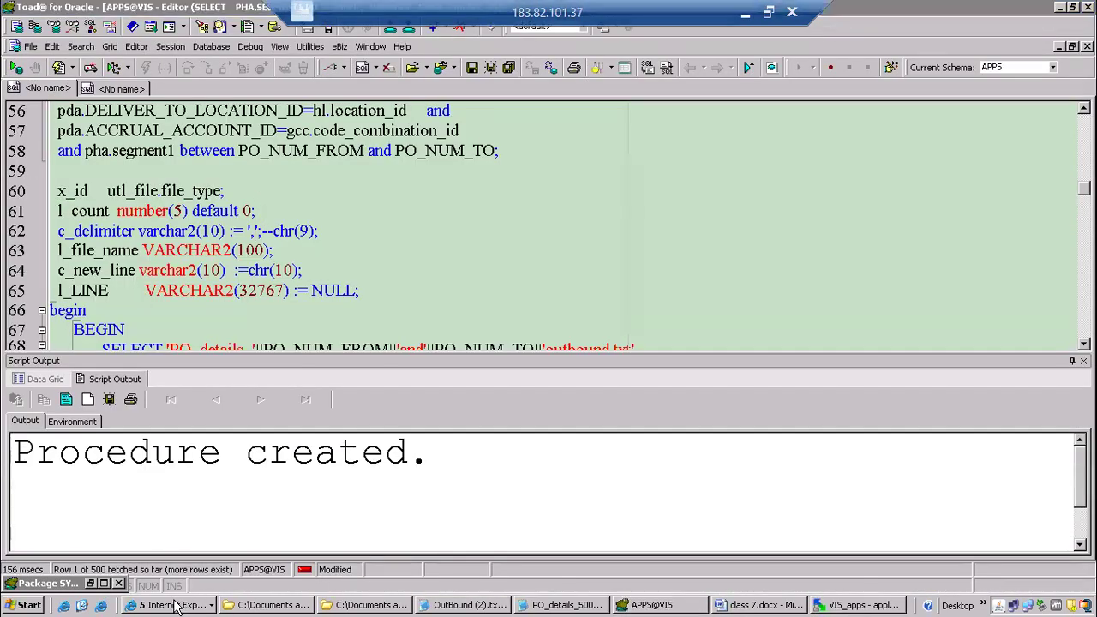
pyautogui.click(743, 606)
pyautogui.click(387, 314)
pyautogui.write('----------------executable method- plsql stored process')
pyautogui.press('Return')
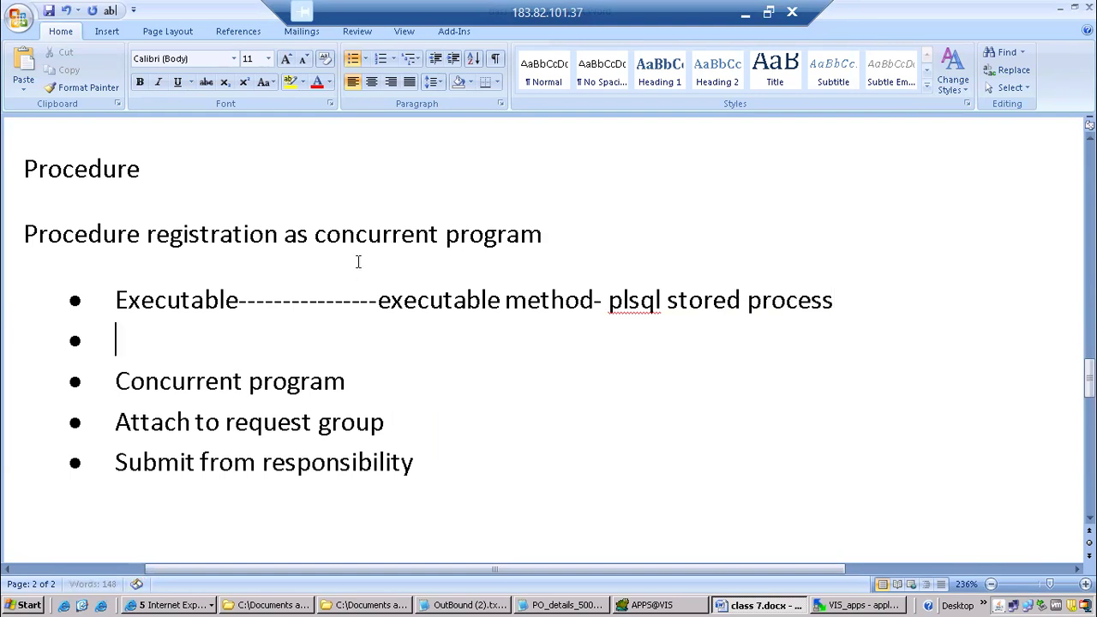
# Switch to Toad, remove the Errbuf and Retcode OUT parameters from the CANONPODET header, and recompile the procedure.
pyautogui.scroll(15, 358, 262)
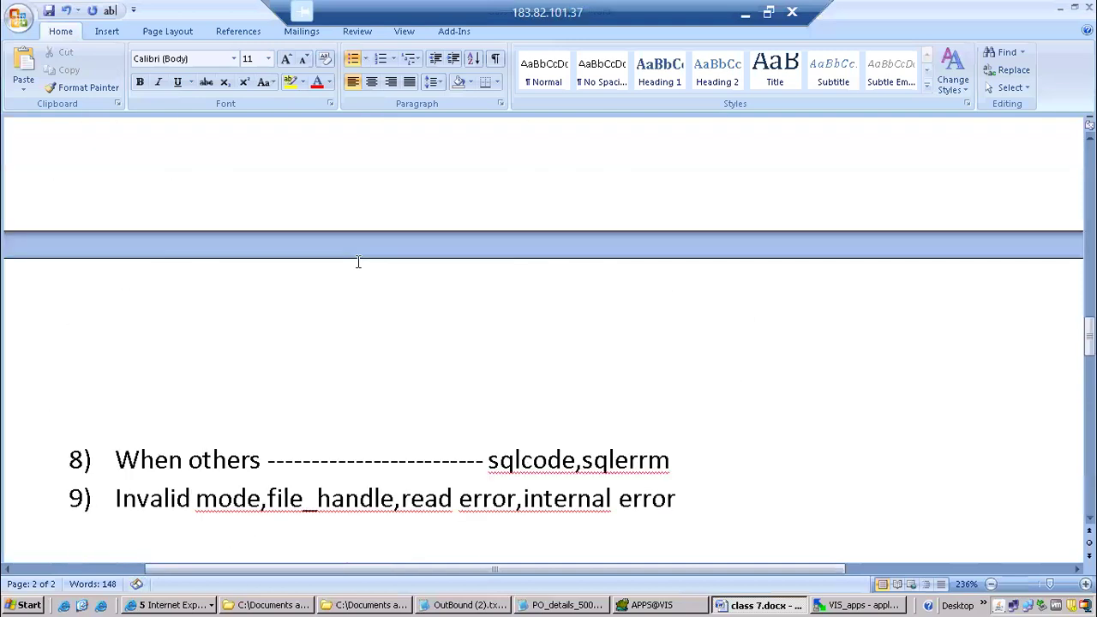
pyautogui.click(664, 605)
pyautogui.scroll(18, 451, 182)
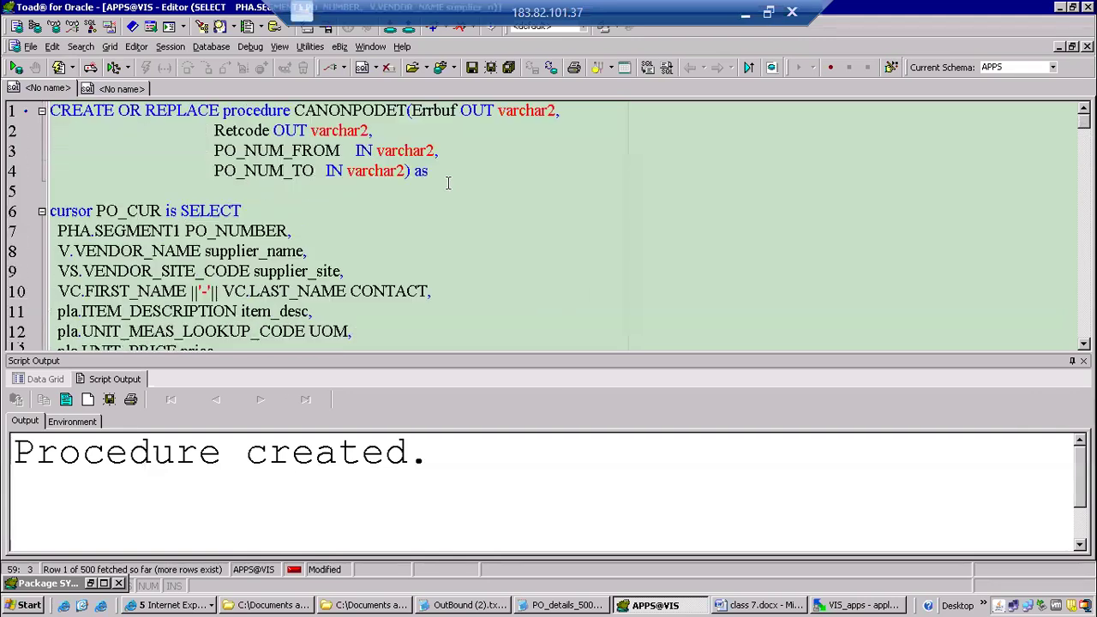
pyautogui.click(426, 110)
pyautogui.click(506, 130)
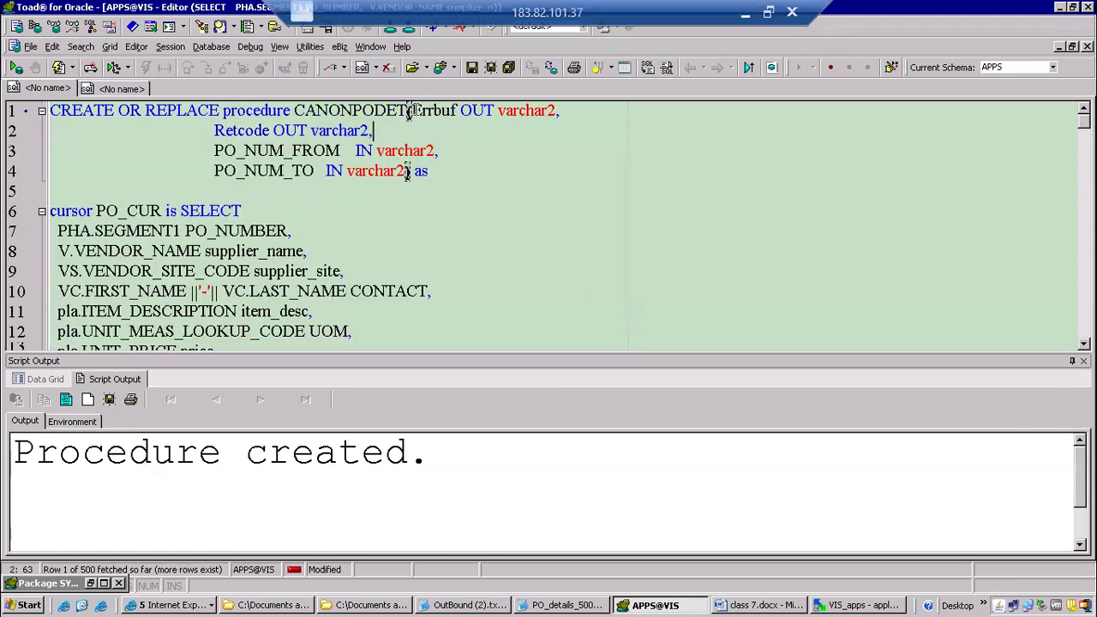
pyautogui.moveTo(409, 111); pyautogui.dragTo(417, 137)
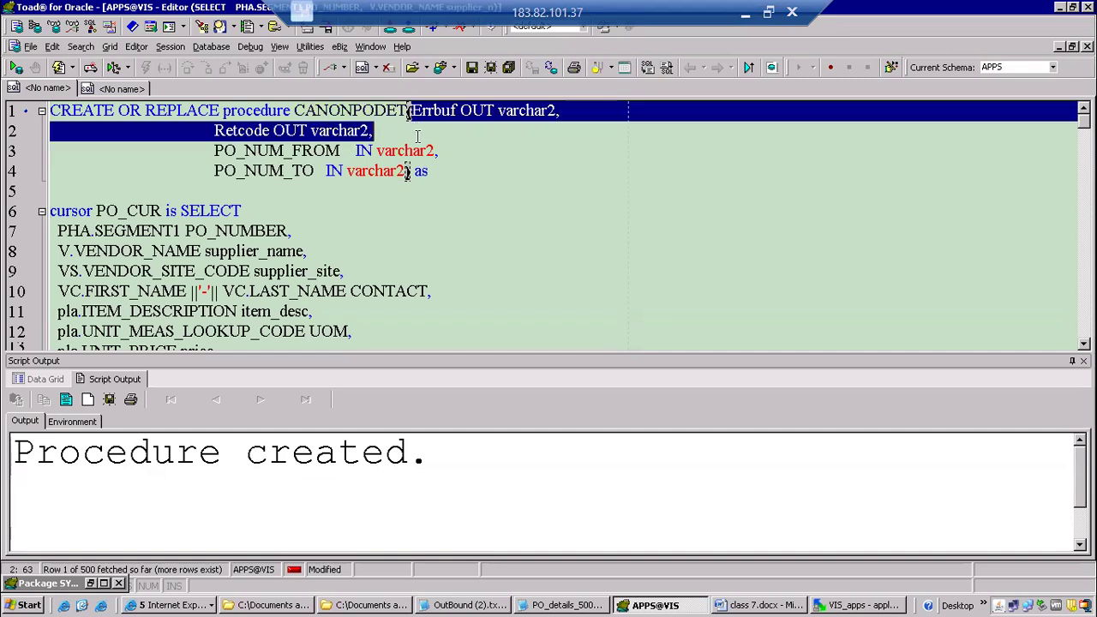
pyautogui.press('Delete')
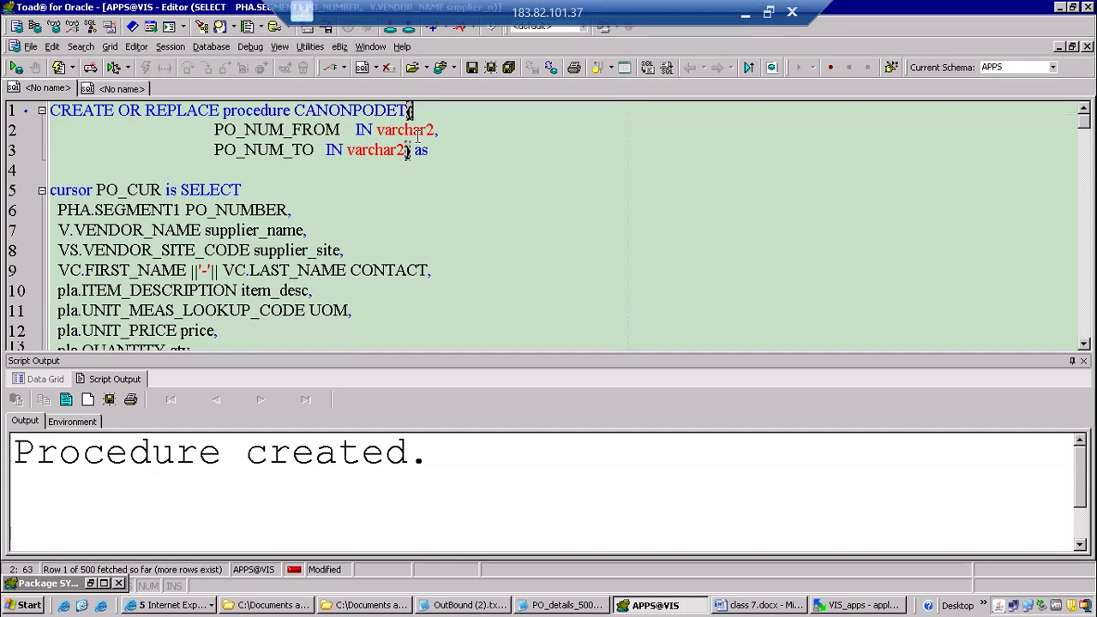
pyautogui.press('F5')
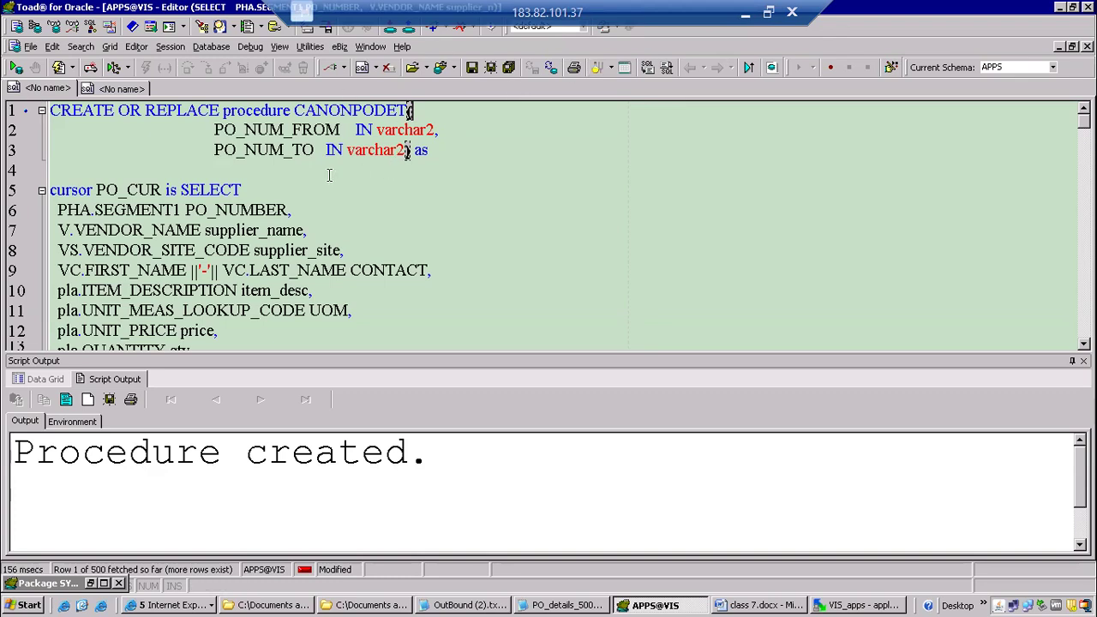
pyautogui.click(259, 150)
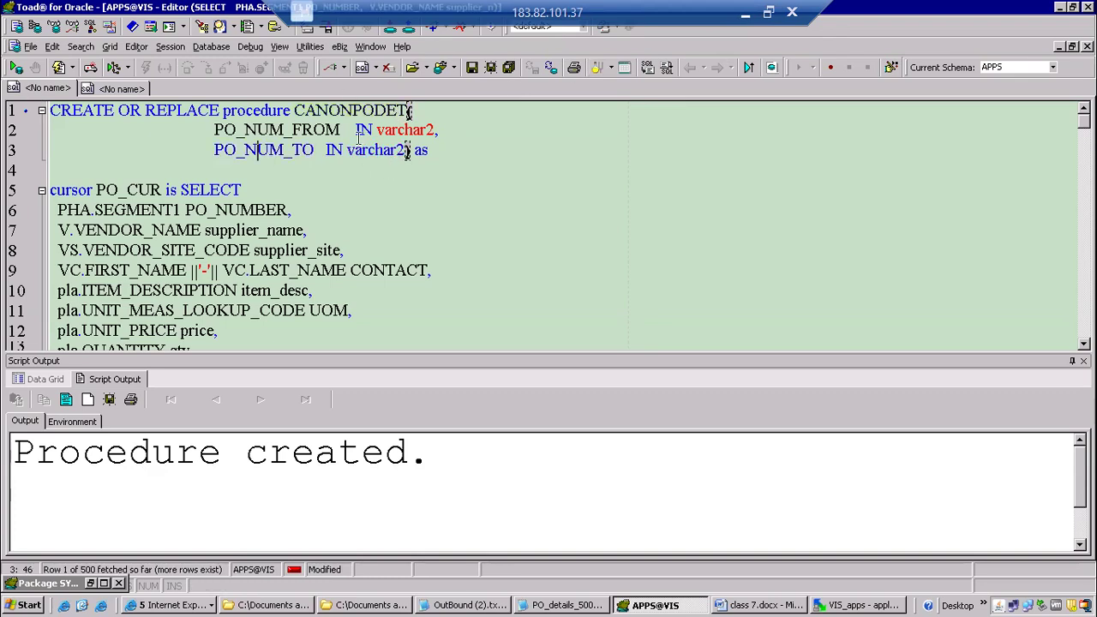
pyautogui.press('F5')
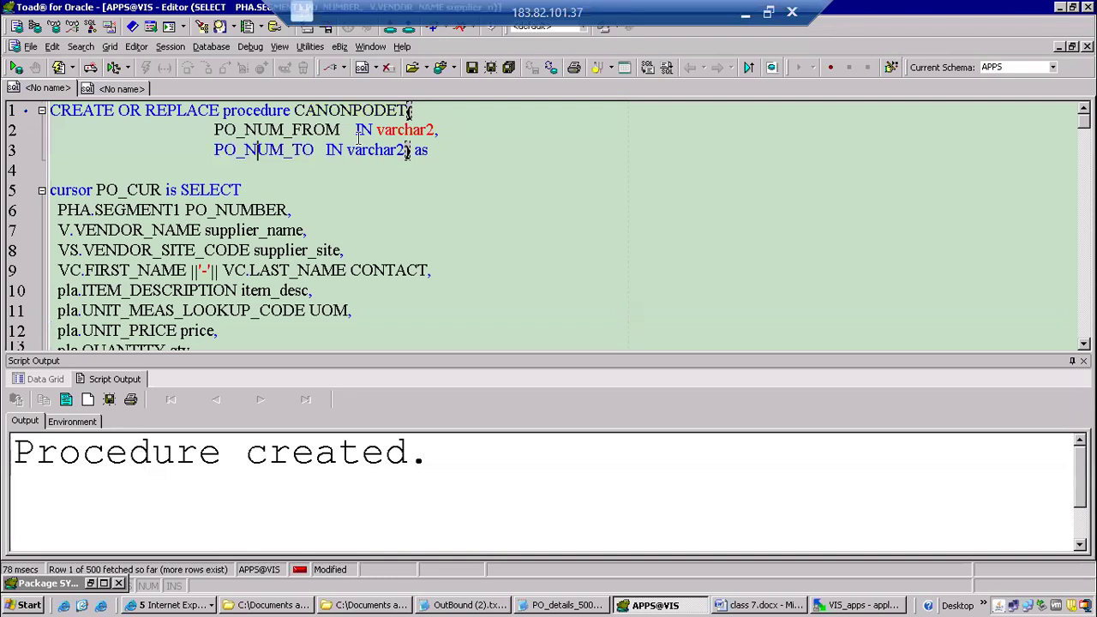
# Switch to Oracle Applications and submit CANONPODET again as a single request copied from the prior run with parameters 500 and 700.
pyautogui.click(165, 605)
pyautogui.click(206, 552)
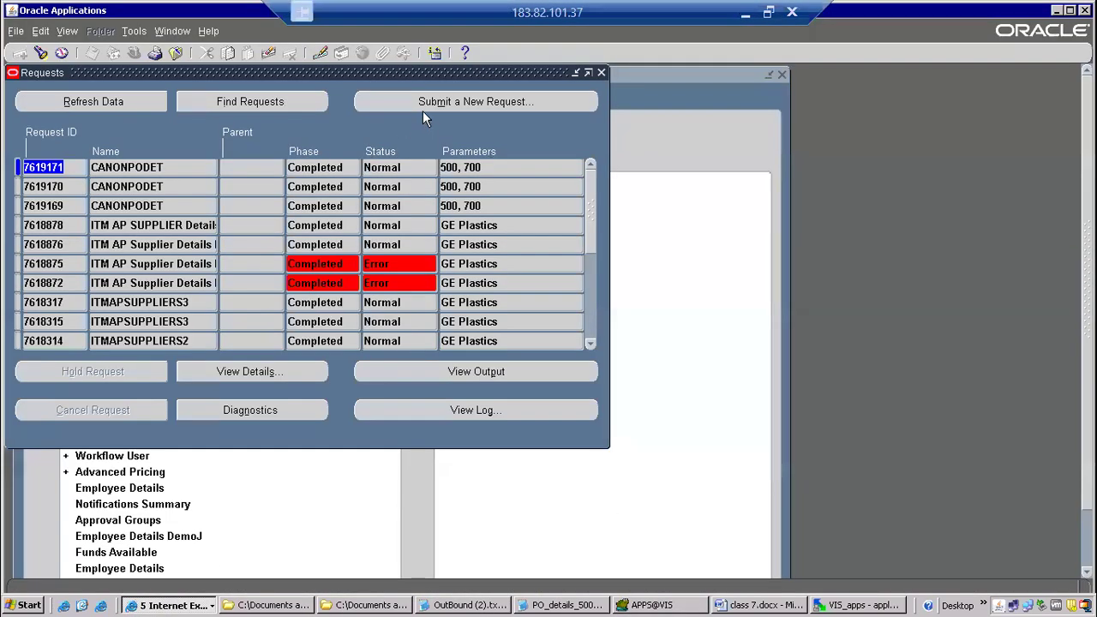
pyautogui.click(423, 108)
pyautogui.click(298, 341)
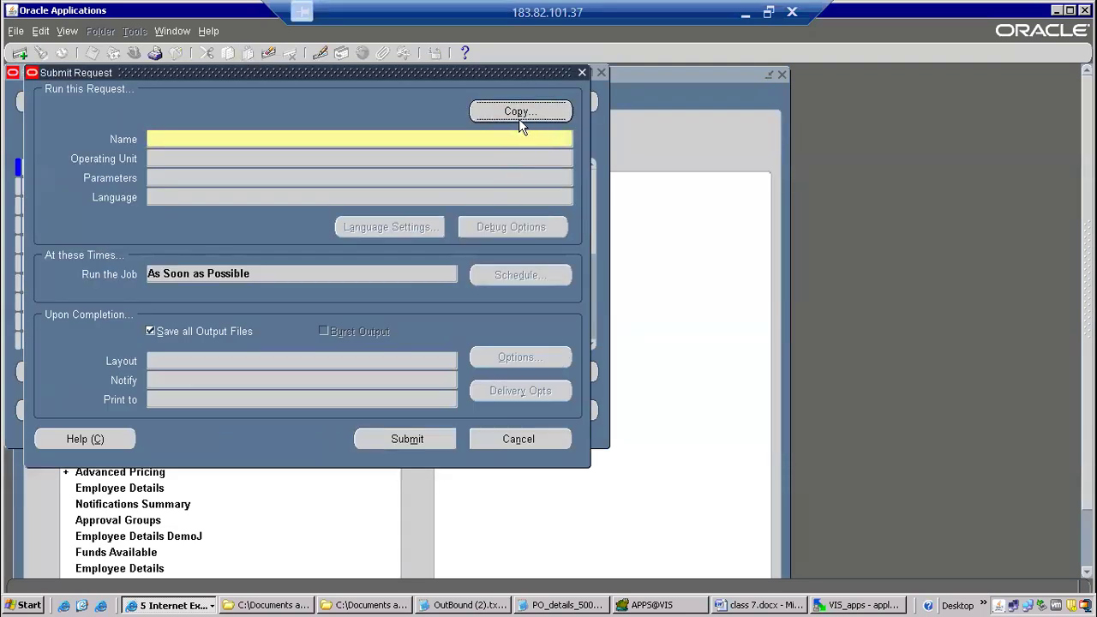
pyautogui.click(521, 113)
pyautogui.doubleClick(428, 304)
pyautogui.click(392, 437)
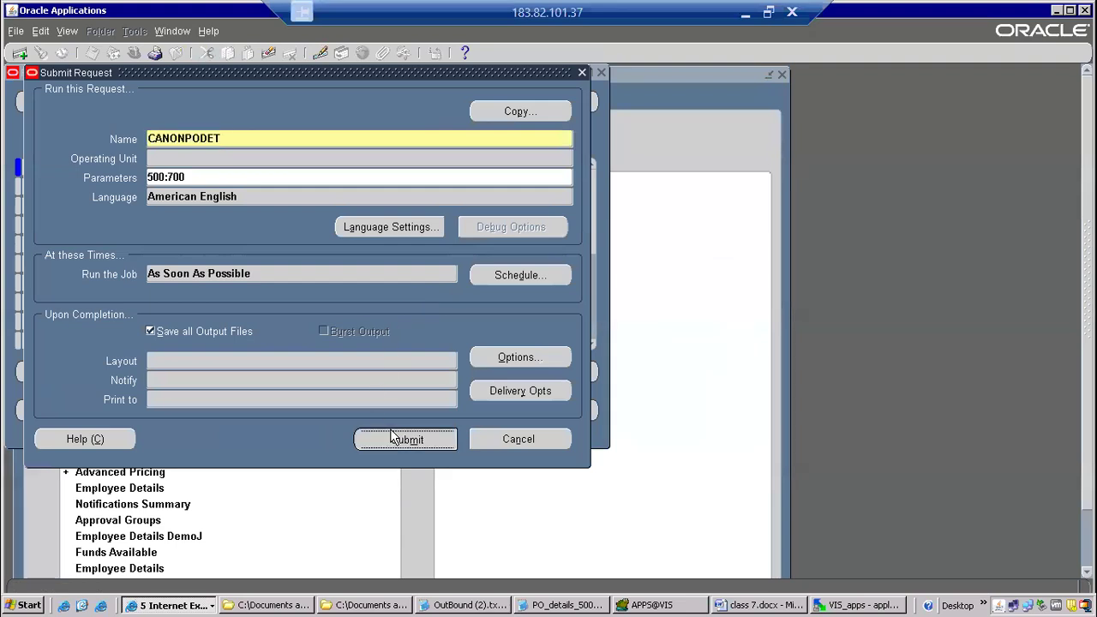
pyautogui.click(586, 397)
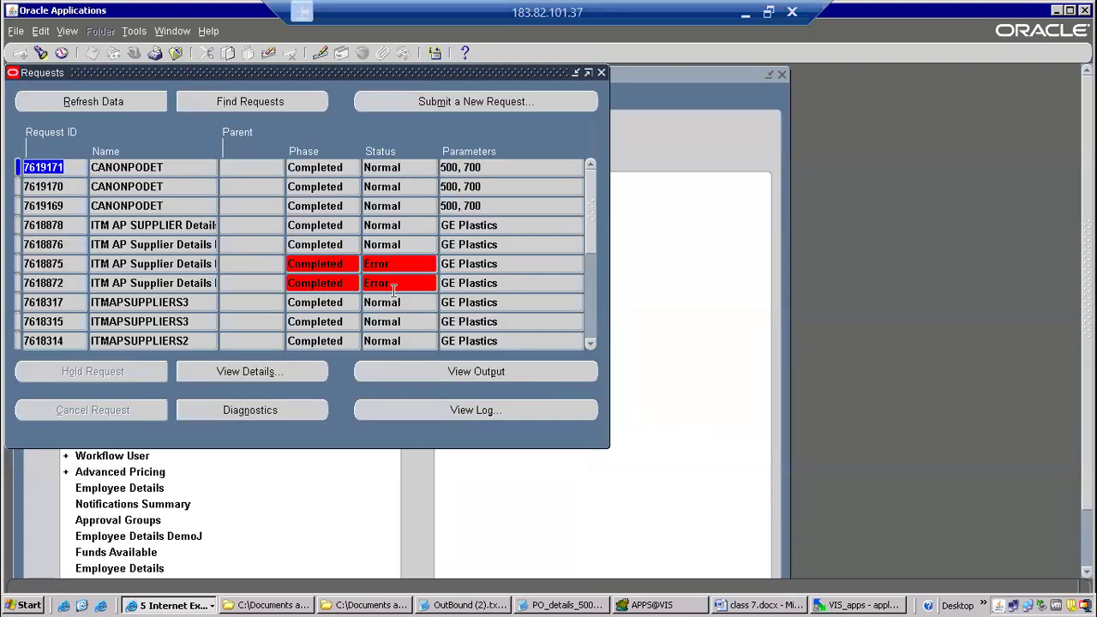
# Refresh the request list until the newest CANONPODET request finishes.
pyautogui.click(129, 104)
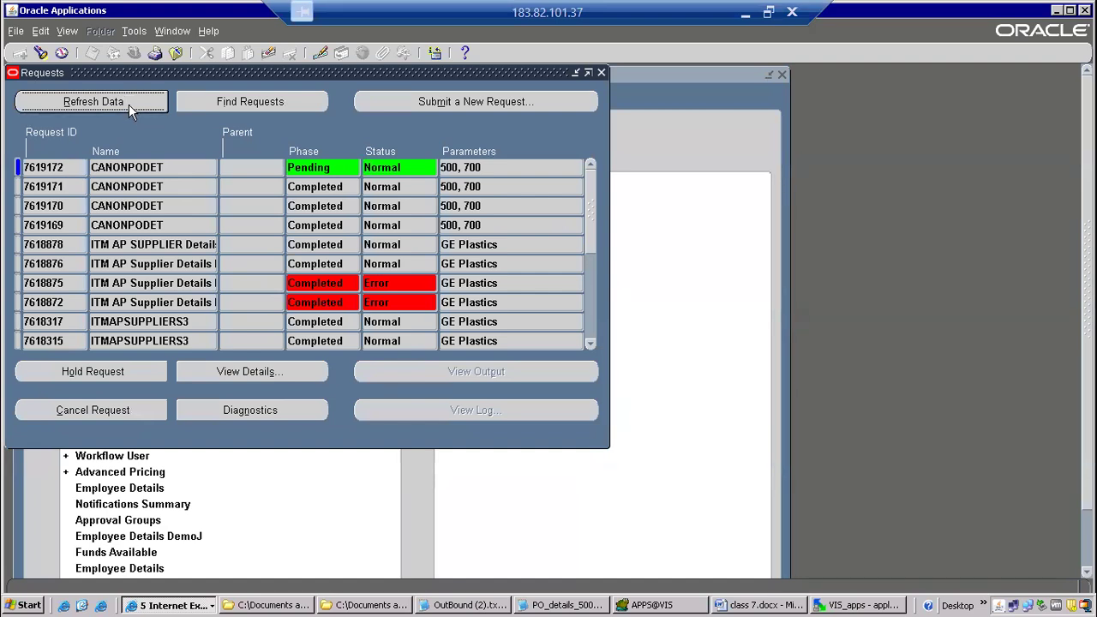
pyautogui.click(128, 105)
pyautogui.click(138, 101)
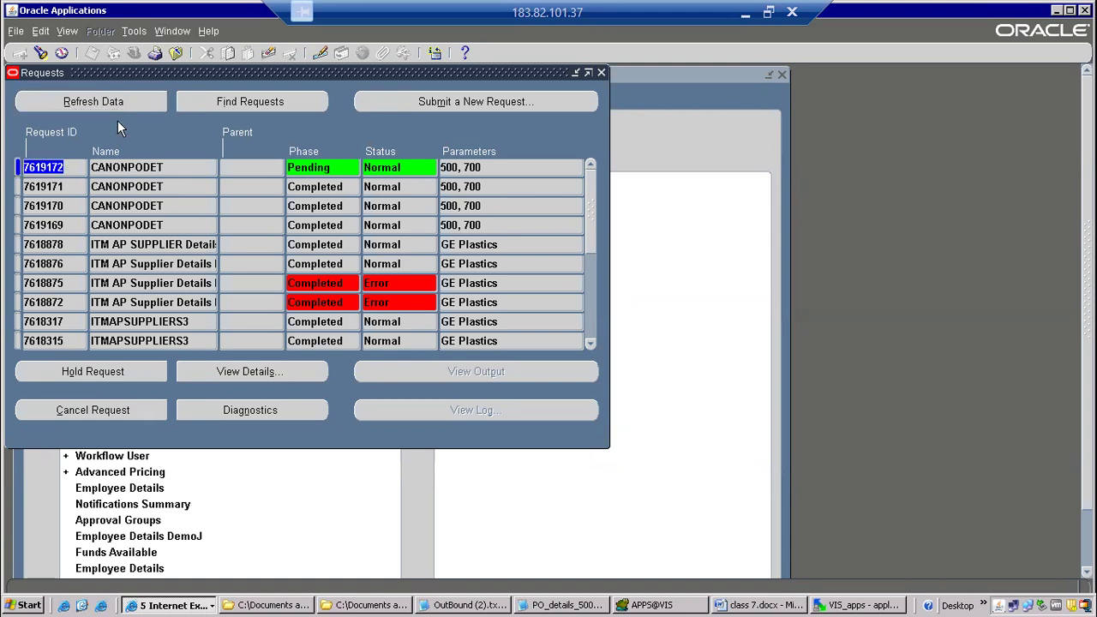
pyautogui.click(128, 106)
pyautogui.click(136, 104)
pyautogui.click(129, 107)
pyautogui.click(131, 101)
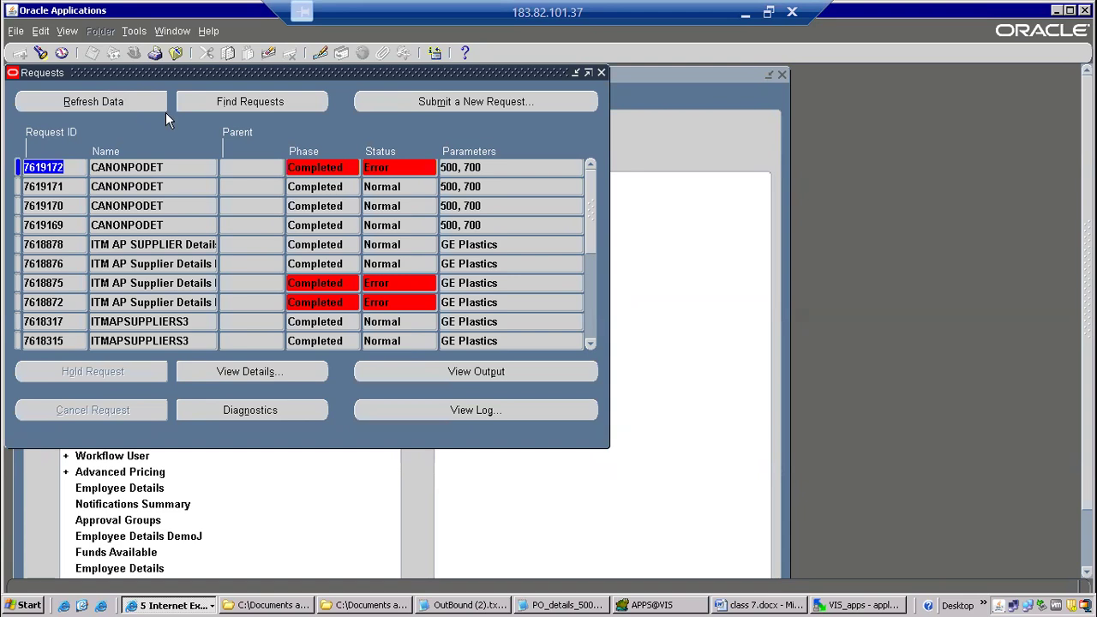
# Open the log of the newest CANONPODET request and examine the cause given for its error.
pyautogui.click(495, 410)
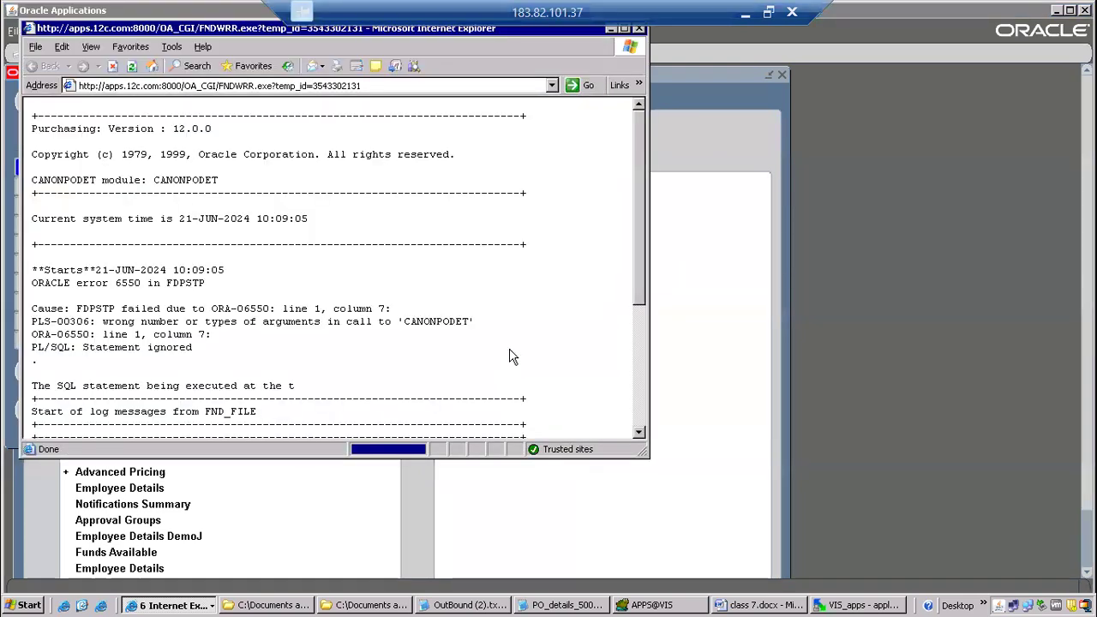
pyautogui.moveTo(103, 322); pyautogui.dragTo(373, 326)
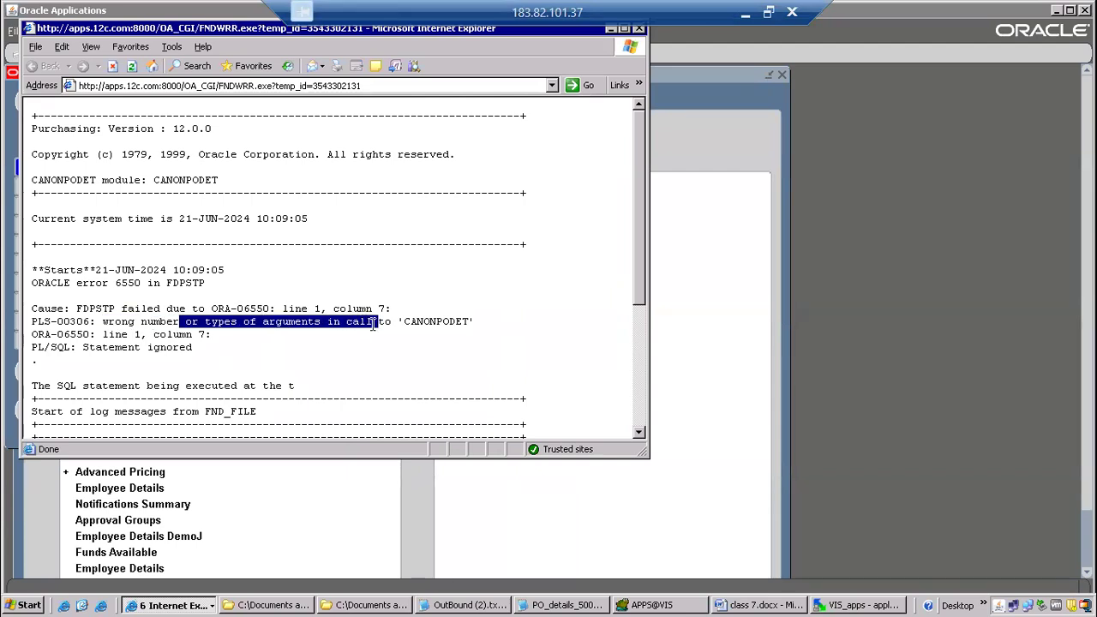
pyautogui.click(347, 342)
pyautogui.moveTo(103, 321); pyautogui.dragTo(340, 333)
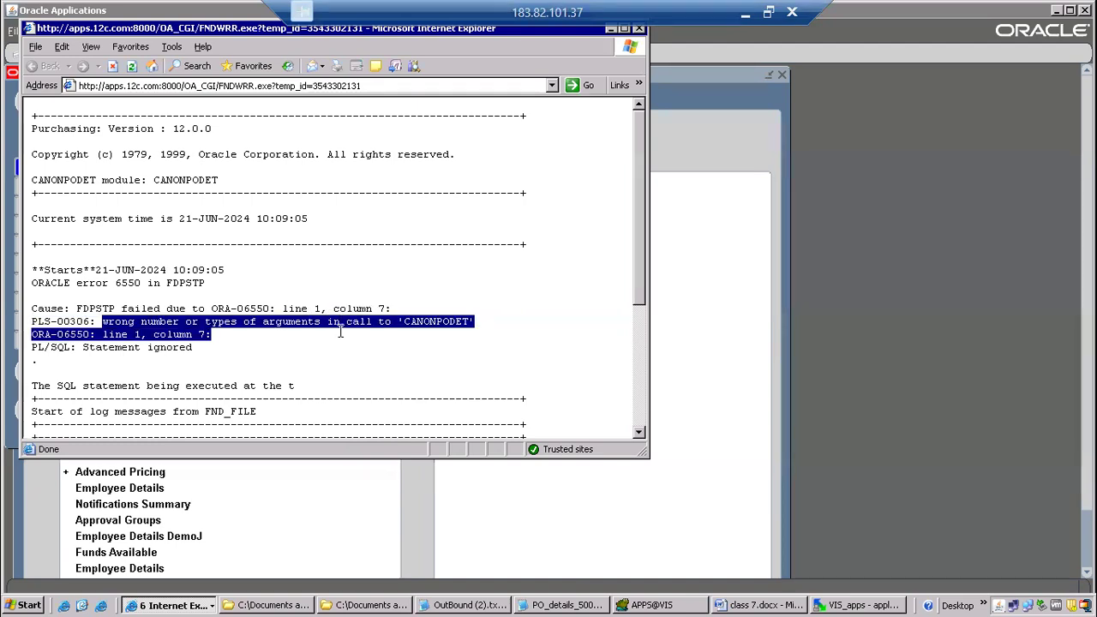
pyautogui.click(318, 355)
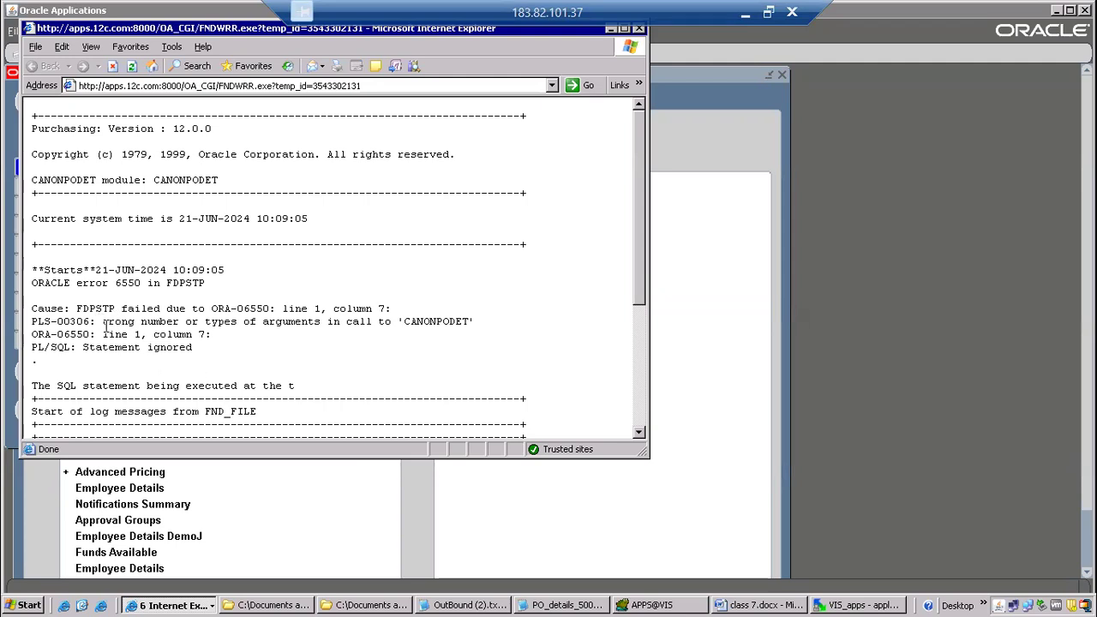
pyautogui.moveTo(103, 323); pyautogui.dragTo(339, 324)
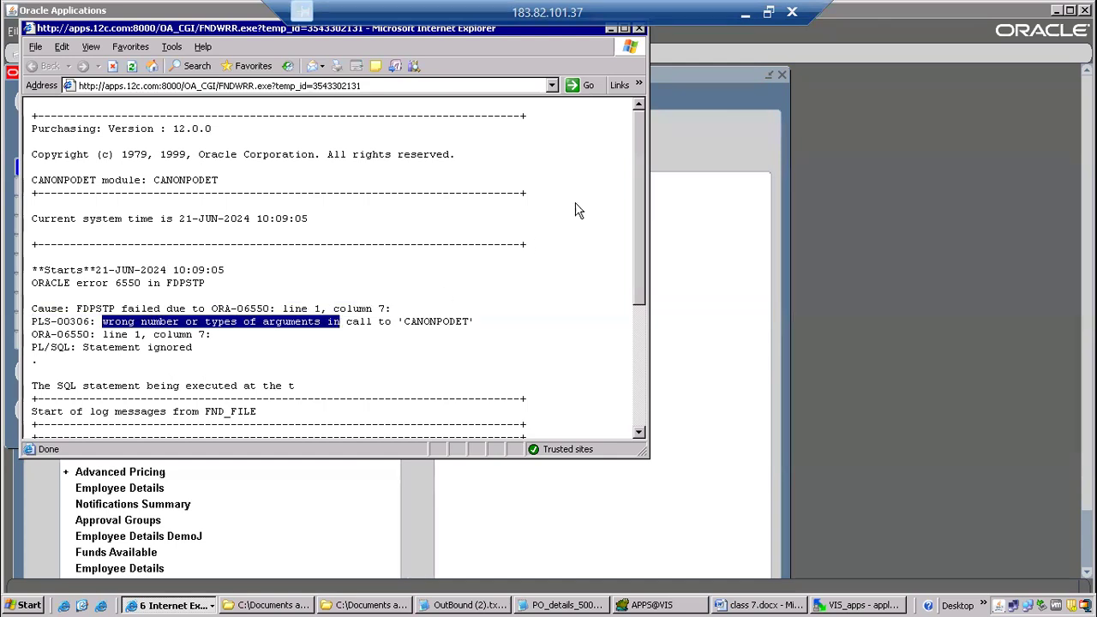
# Close the request log, switch to Toad, and copy the four-line block starting at WHEN OTHERS THEN near the end of CANONPODET.
pyautogui.click(639, 30)
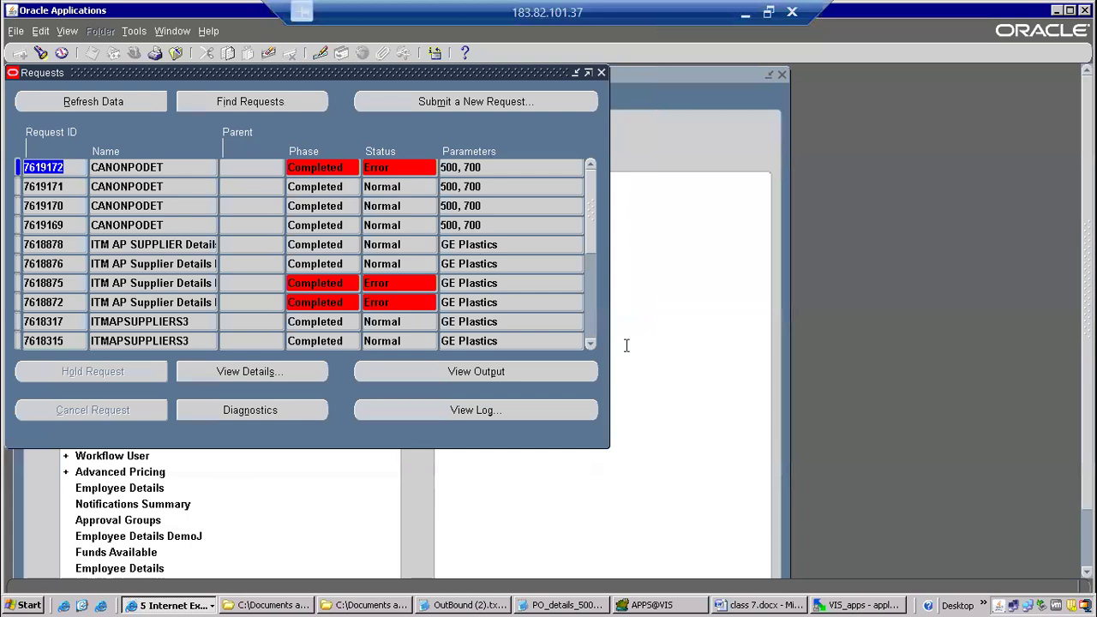
pyautogui.click(683, 603)
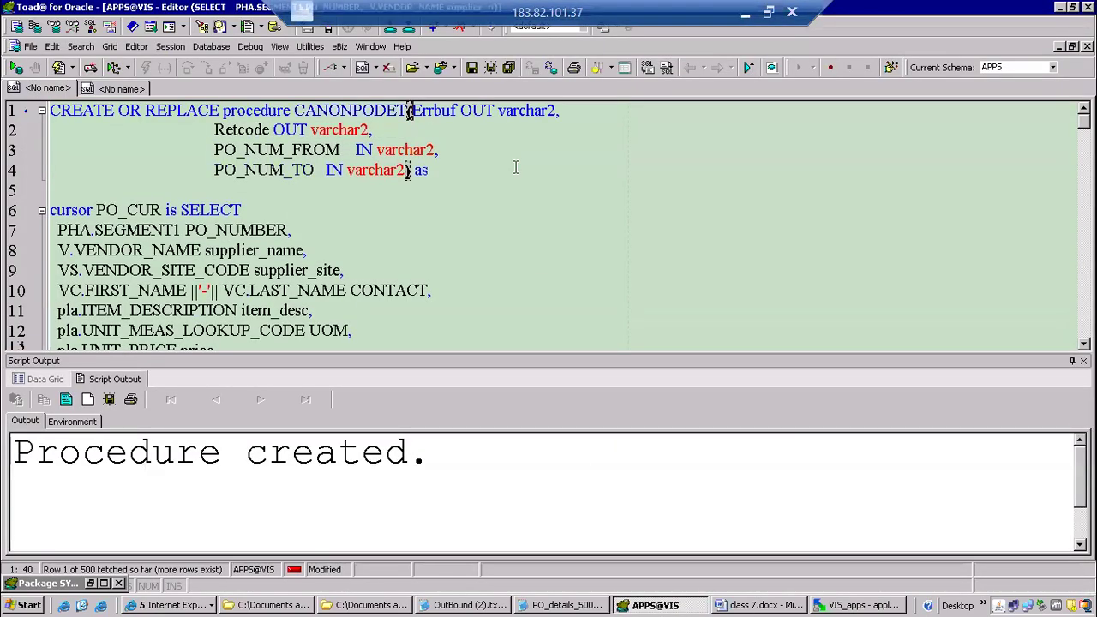
pyautogui.click(550, 169)
pyautogui.scroll(-20, 549, 169)
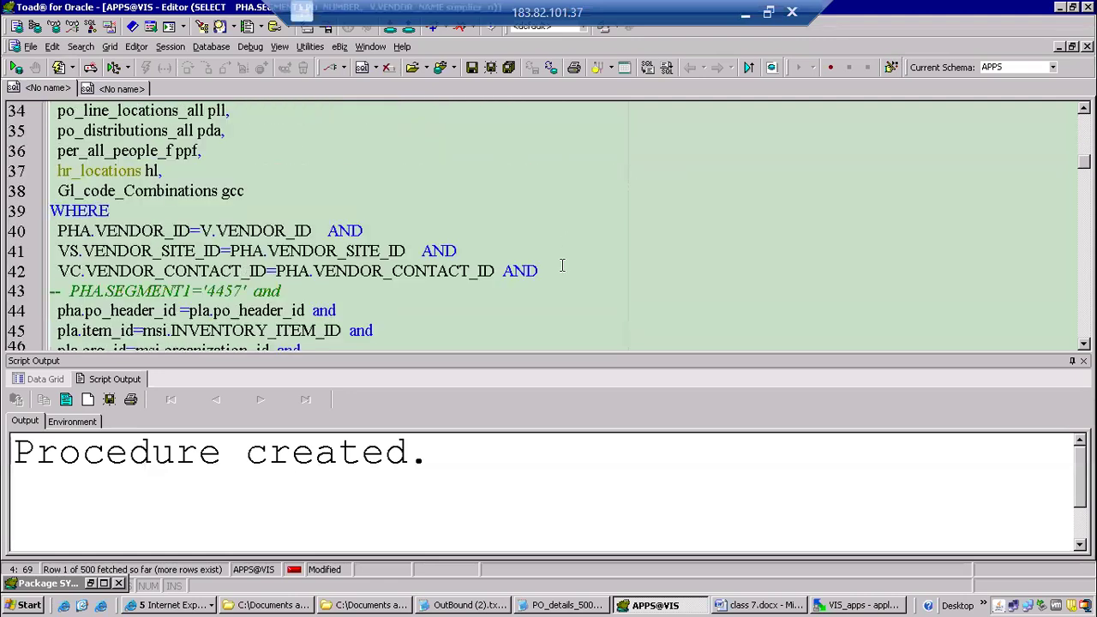
pyautogui.scroll(-18, 510, 276)
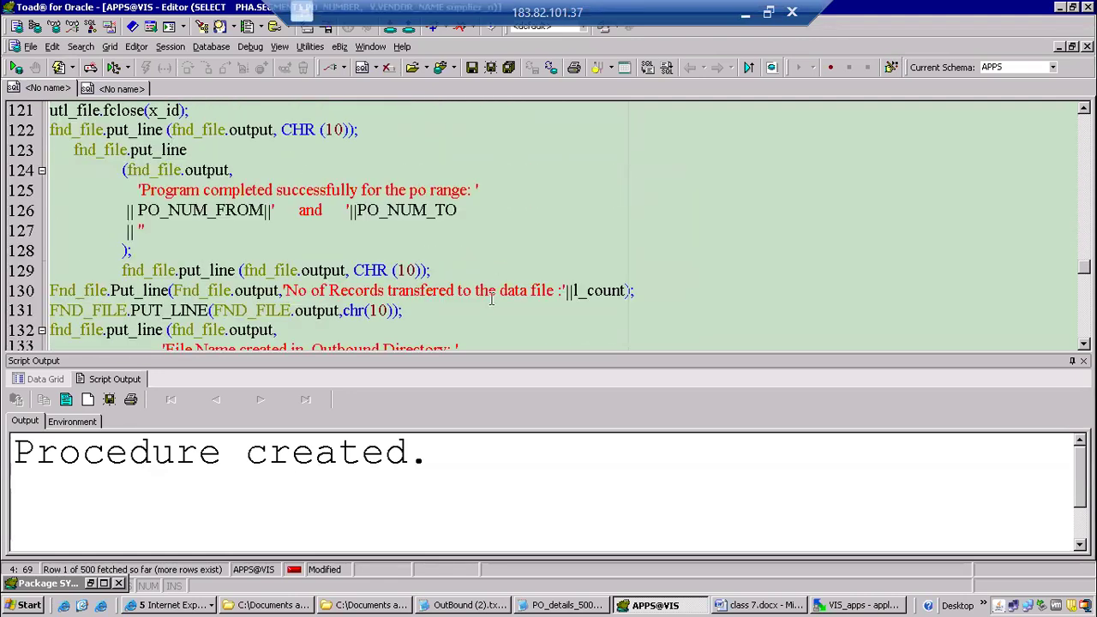
pyautogui.scroll(-7, 268, 270)
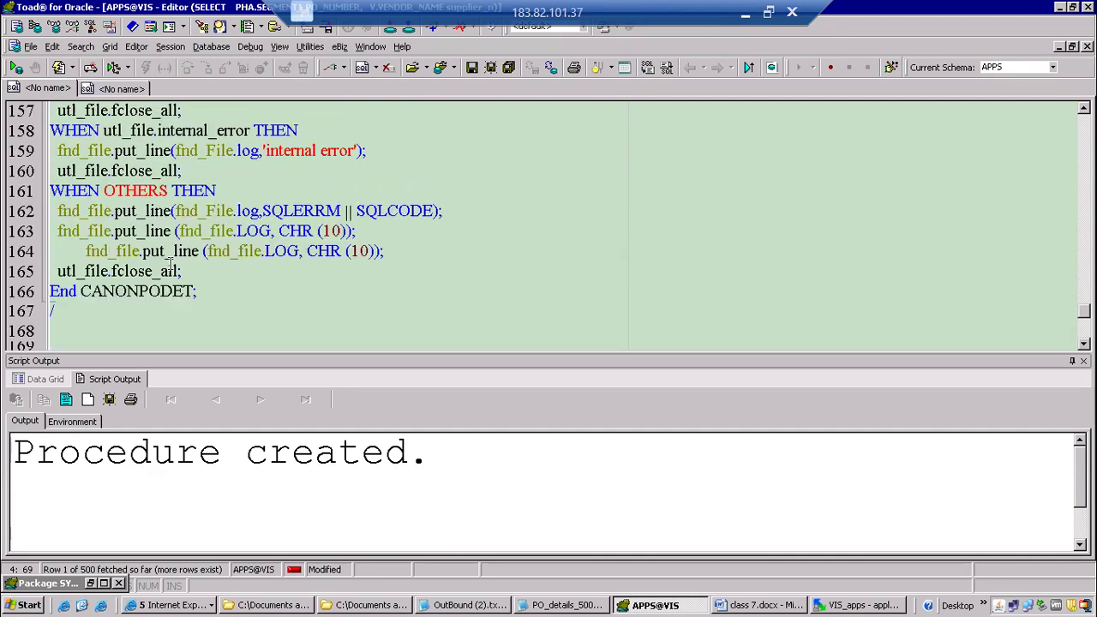
pyautogui.click(50, 190)
pyautogui.hotkey('shift', 'Down')
pyautogui.hotkey('shift', 'Down')
pyautogui.hotkey('shift', 'Down')
pyautogui.hotkey('shift', 'Down')
pyautogui.hotkey('ctrl', 'c')
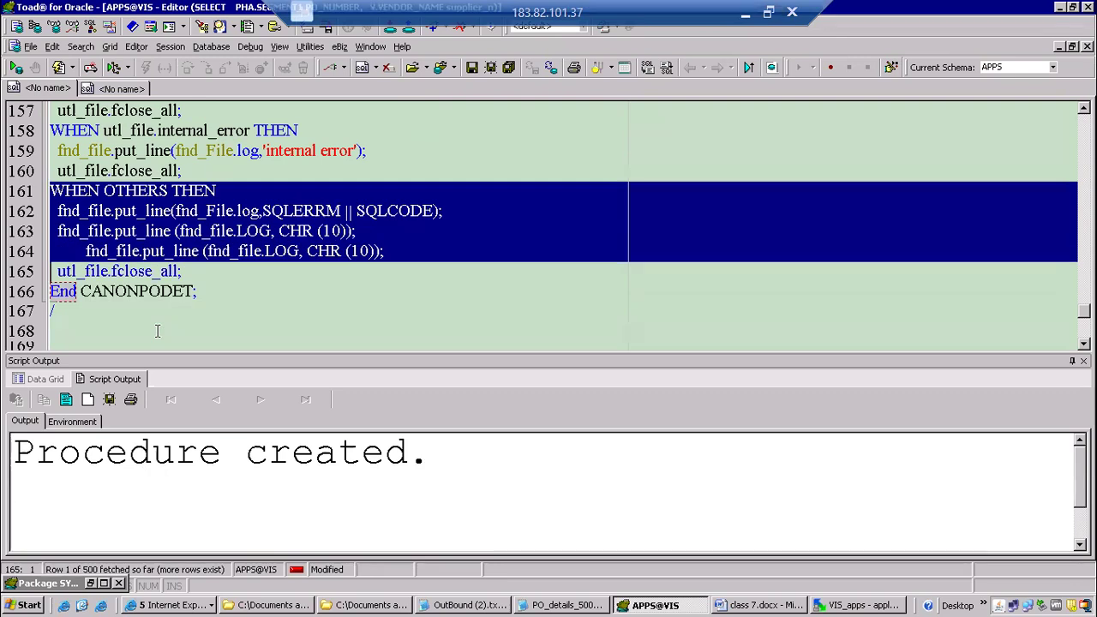
# Paste the copied WHEN OTHERS lines directly below the Exception keyword, above the utl_file.invalid_operation handler, leaving no blank line.
pyautogui.press('Up')
pyautogui.press('Up')
pyautogui.press('Up')
pyautogui.press('Up')
pyautogui.press('Up')
pyautogui.press('Up')
pyautogui.press('Up')
pyautogui.press('Up')
pyautogui.press('Up')
pyautogui.press('Up')
pyautogui.press('Up')
pyautogui.press('Up')
pyautogui.press('Up')
pyautogui.press('Up')
pyautogui.press('Up')
pyautogui.press('Up')
pyautogui.press('Up')
pyautogui.press('Up')
pyautogui.press('Up')
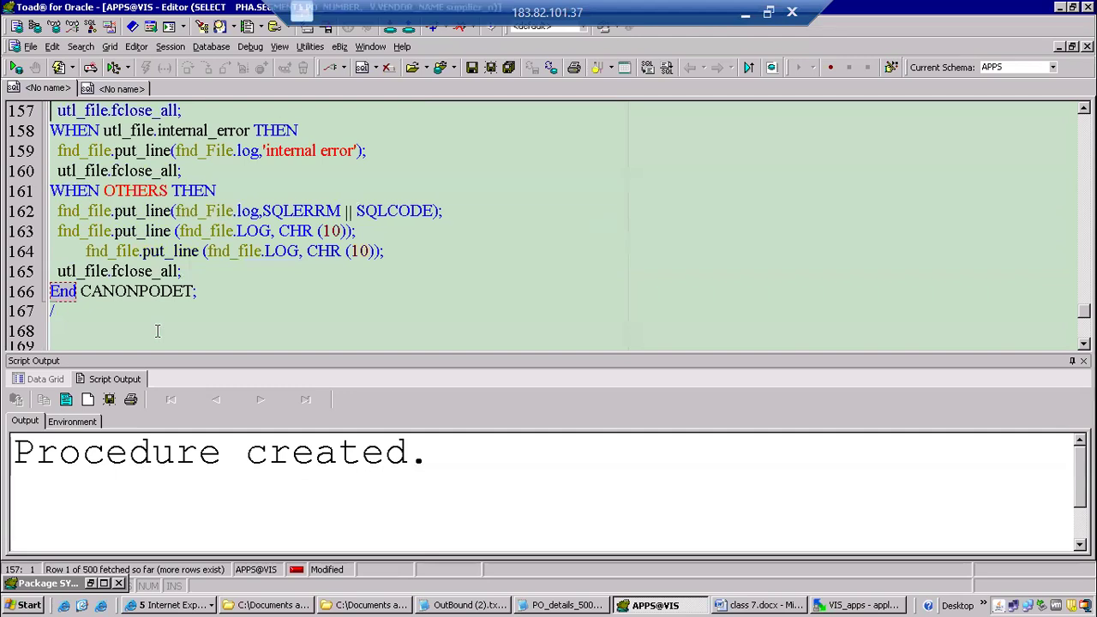
pyautogui.press('Up')
pyautogui.press('Up')
pyautogui.press('Up')
pyautogui.press('Up')
pyautogui.press('Up')
pyautogui.press('Up')
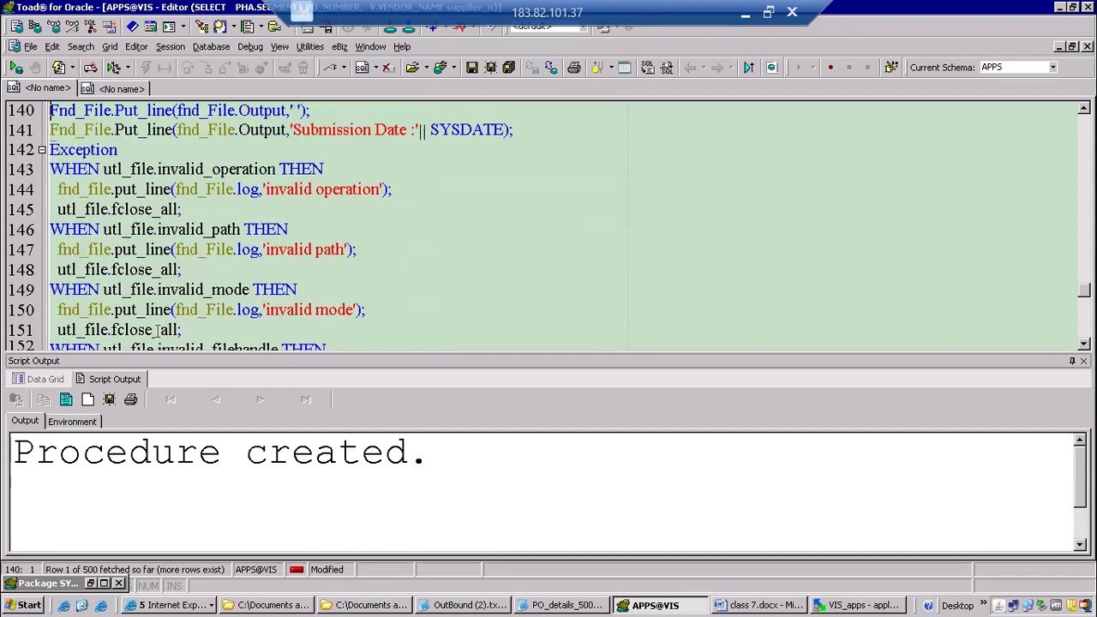
pyautogui.press('Down')
pyautogui.press('Down')
pyautogui.press('Right')
pyautogui.press('Right')
pyautogui.press('Right')
pyautogui.press('Right')
pyautogui.press('Right')
pyautogui.press('Right')
pyautogui.press('Right')
pyautogui.press('Right')
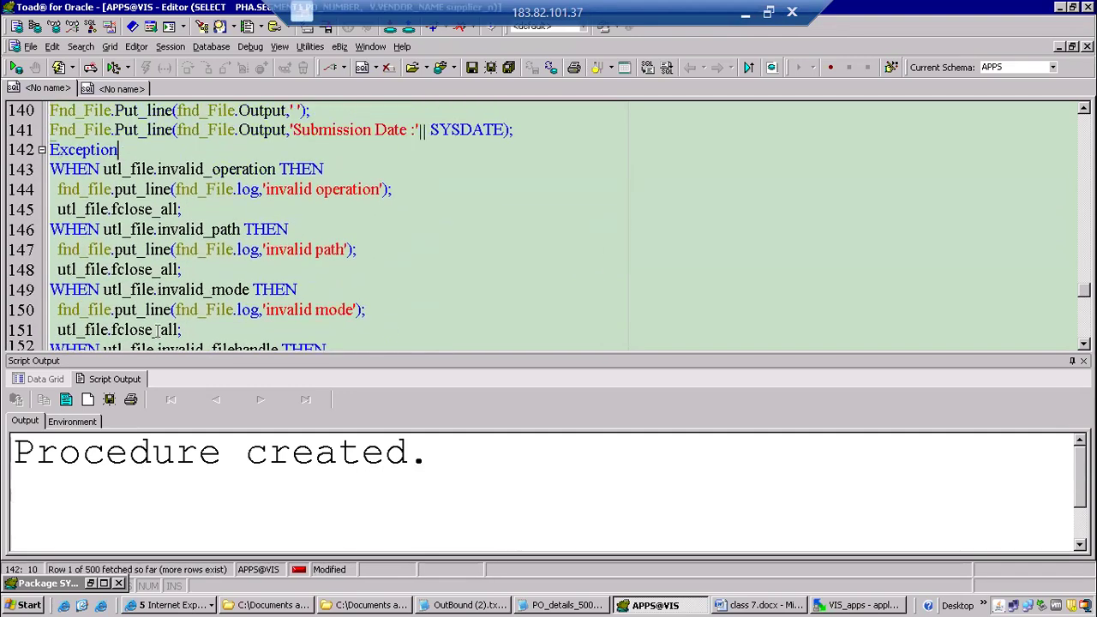
pyautogui.press('Return')
pyautogui.hotkey('ctrl', 'v')
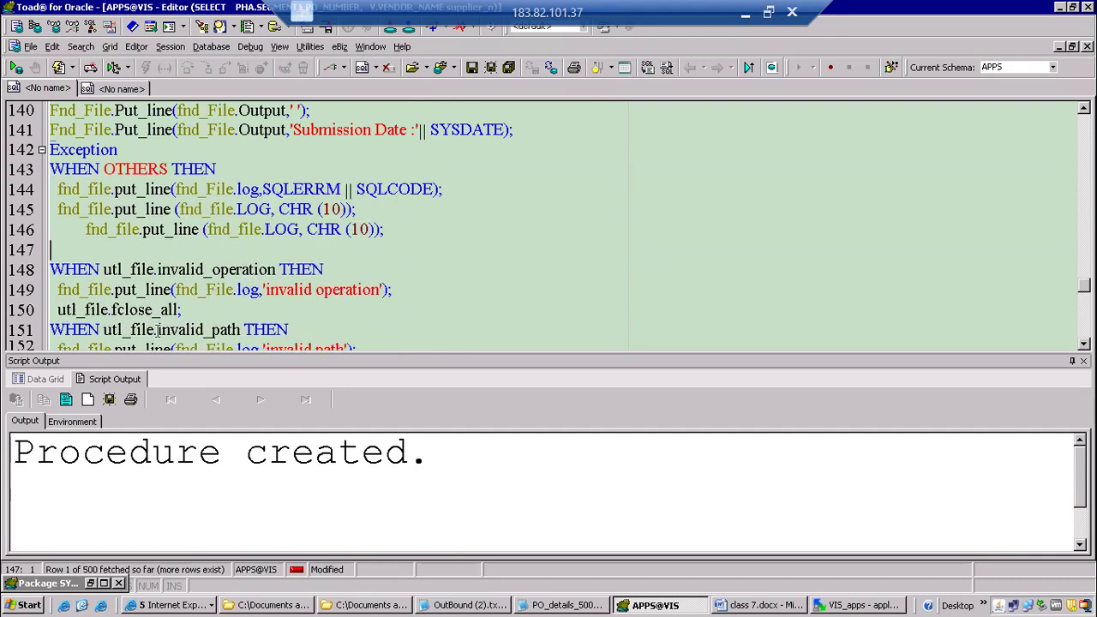
pyautogui.press('Delete')
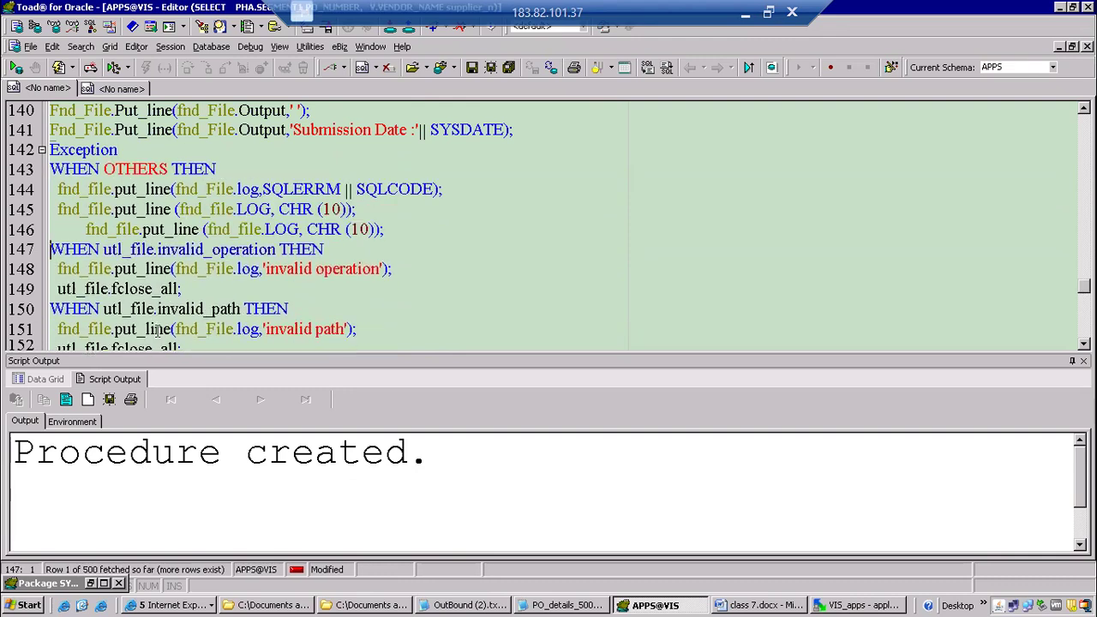
# Recompile CANONPODET and highlight the compilation message in the script output.
pyautogui.press('F5')
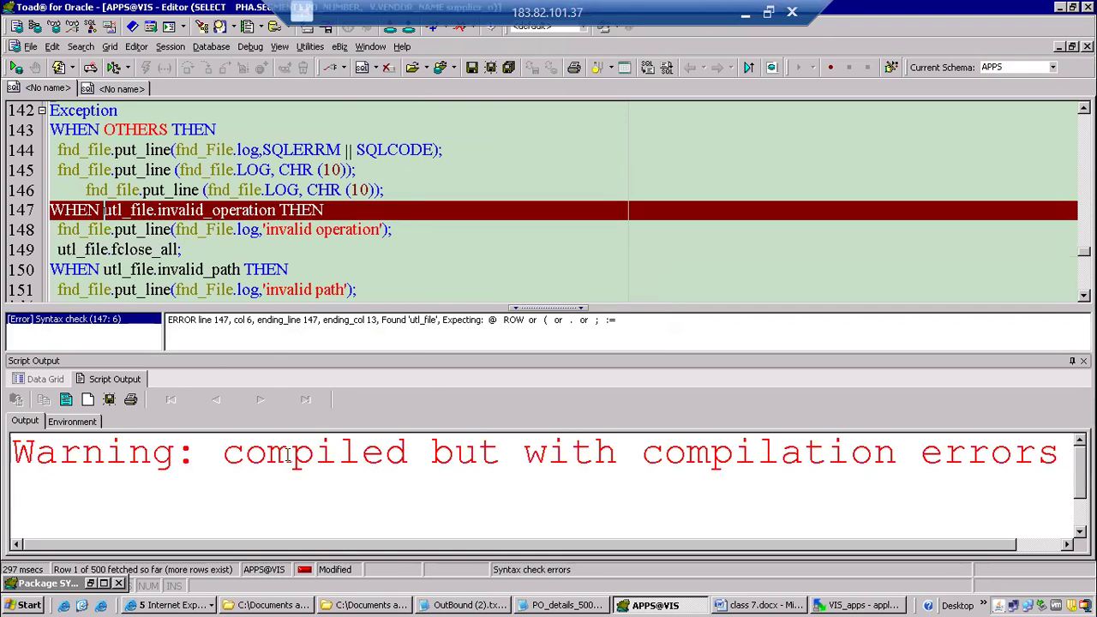
pyautogui.moveTo(220, 451); pyautogui.dragTo(408, 452)
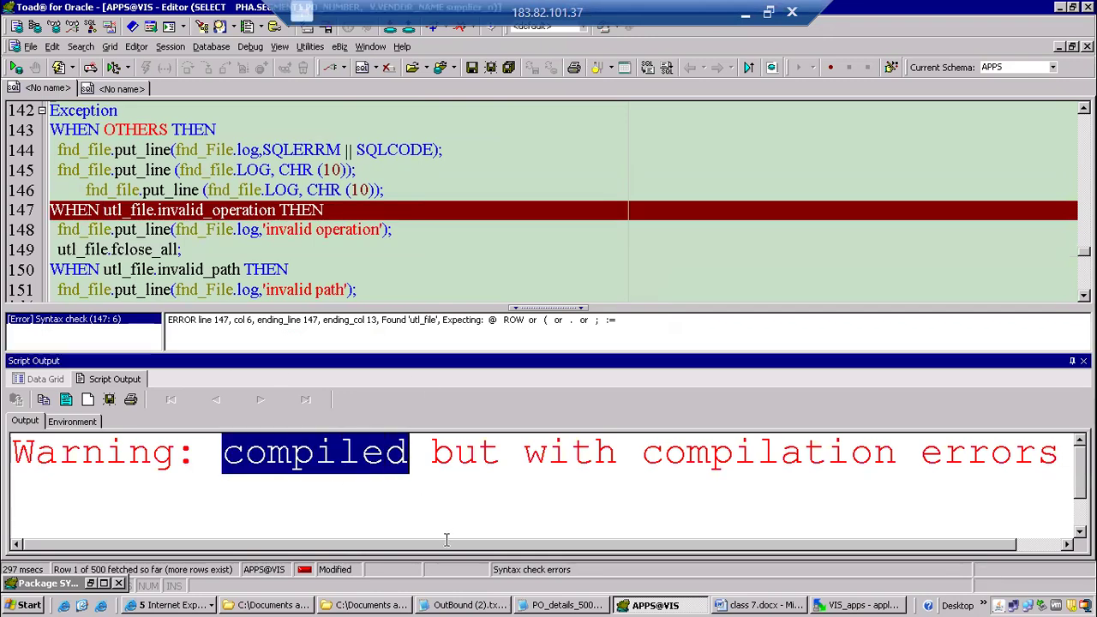
pyautogui.moveTo(531, 548); pyautogui.dragTo(768, 559)
pyautogui.moveTo(450, 466); pyautogui.dragTo(947, 476)
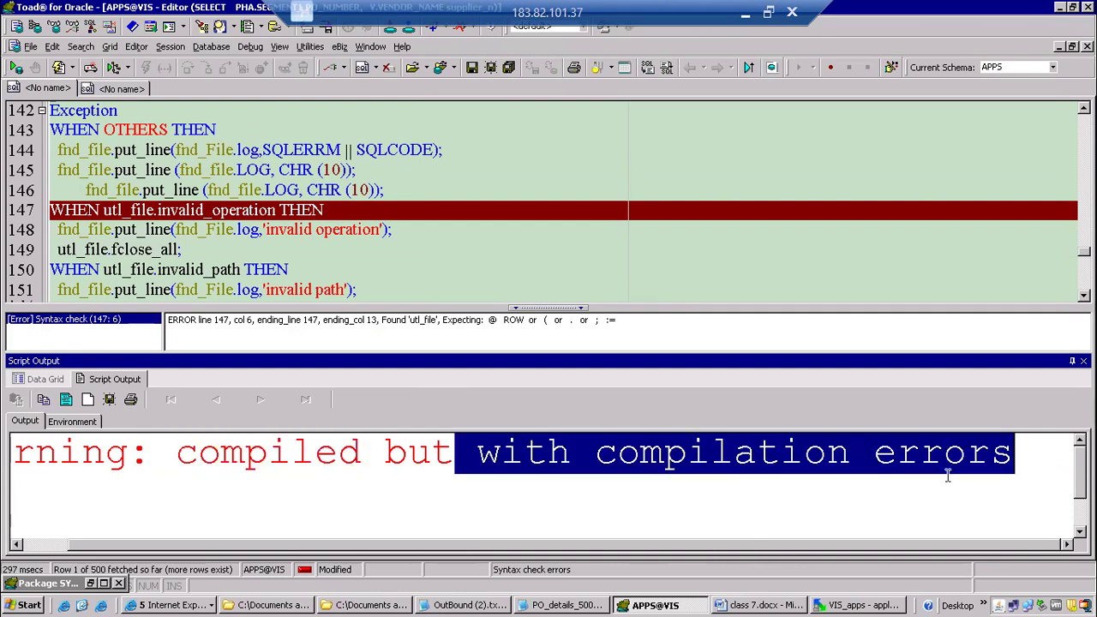
# Highlight the WHEN OTHERS handler at the start of the exception section and insert a blank line after it.
pyautogui.click(368, 152)
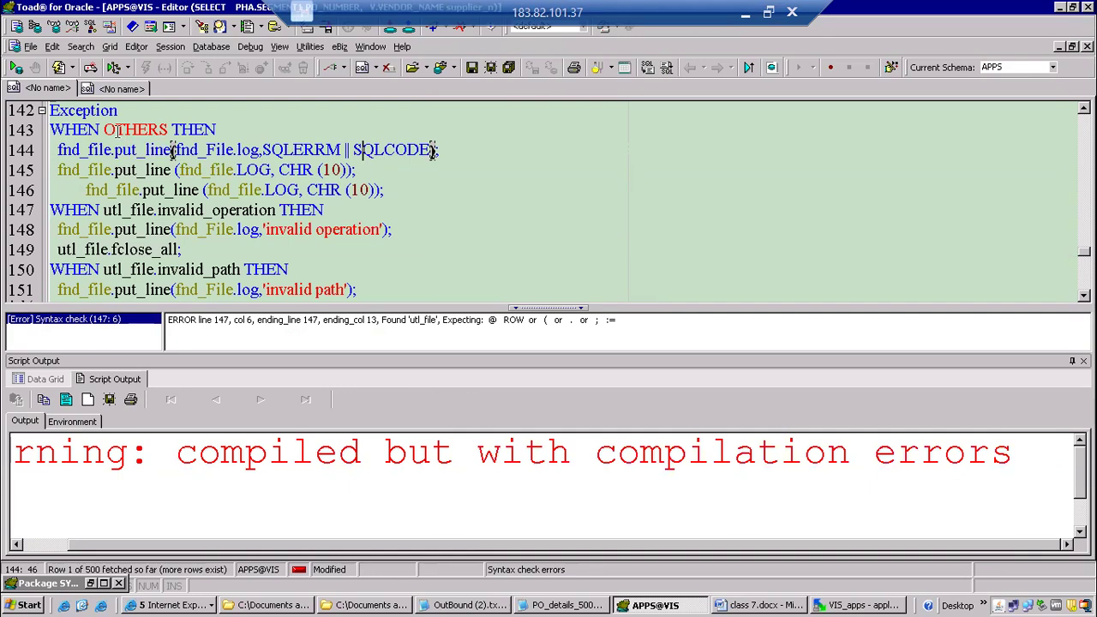
pyautogui.click(54, 129)
pyautogui.moveTo(85, 143); pyautogui.dragTo(406, 209)
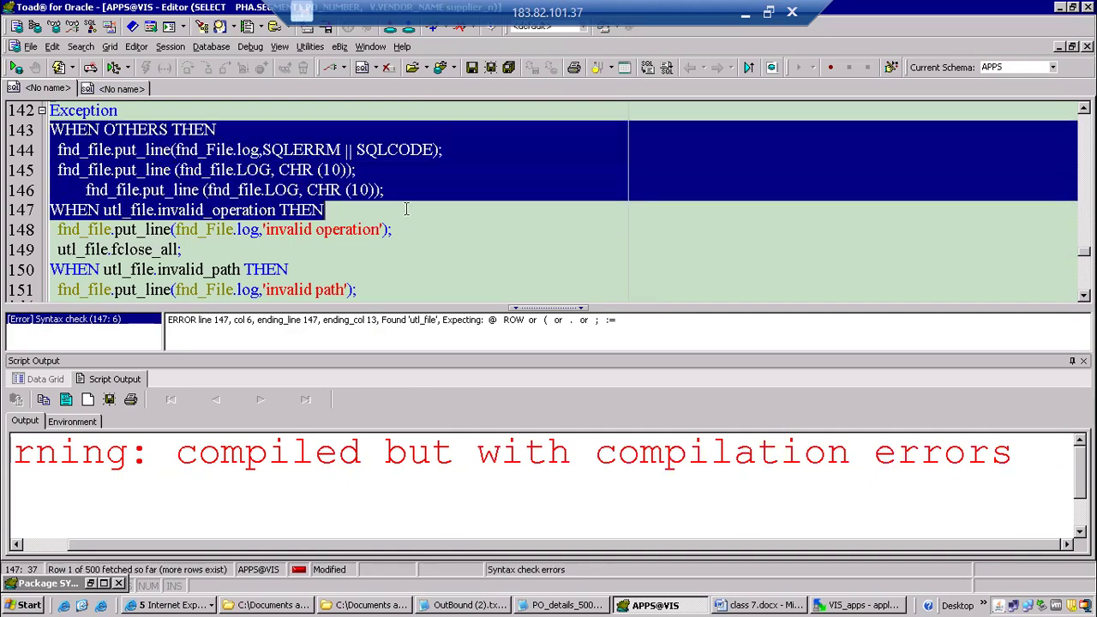
pyautogui.click(389, 210)
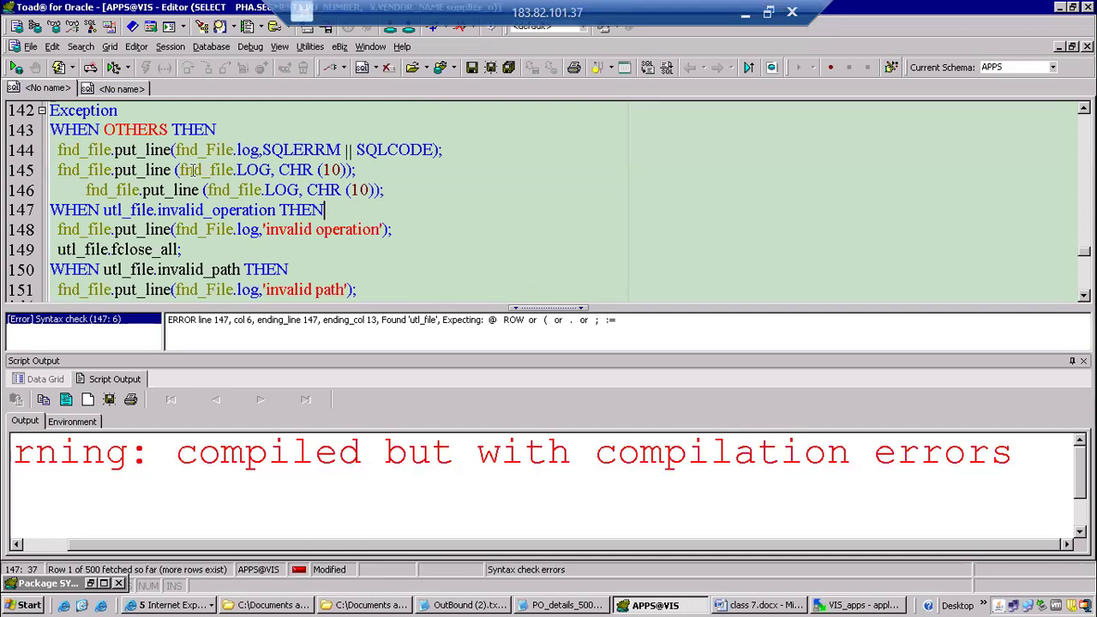
pyautogui.moveTo(68, 126); pyautogui.dragTo(348, 171)
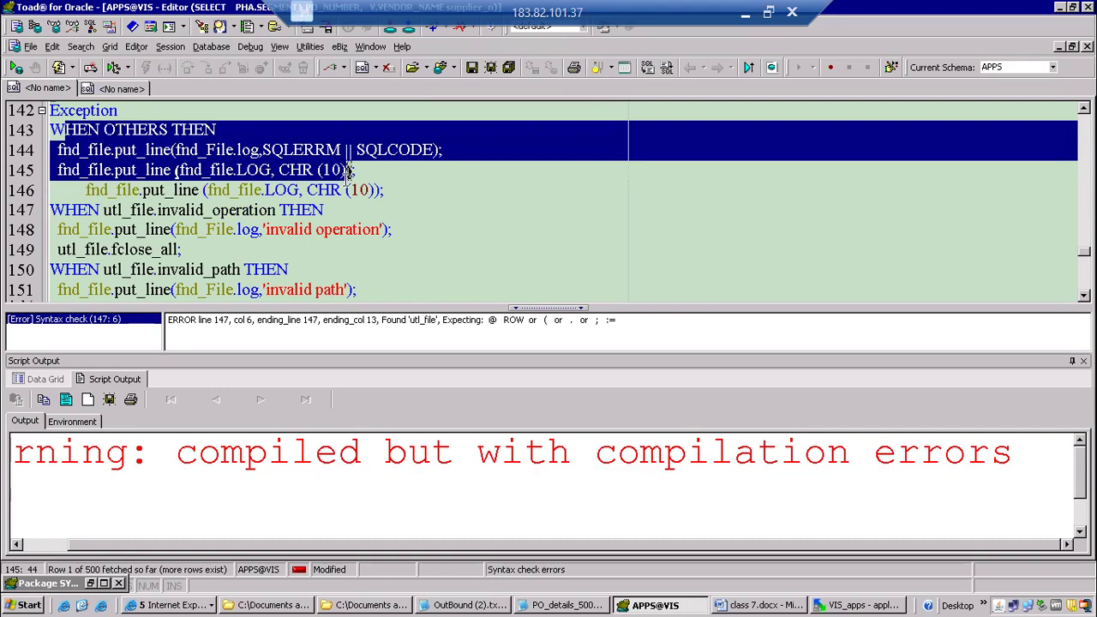
pyautogui.click(562, 194)
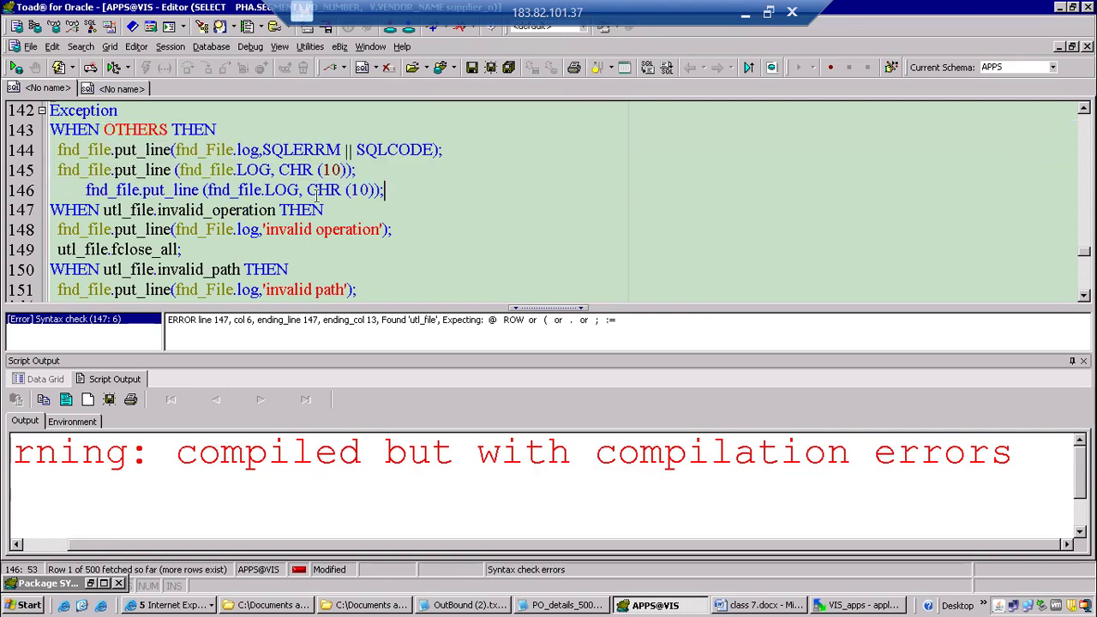
pyautogui.press('Return')
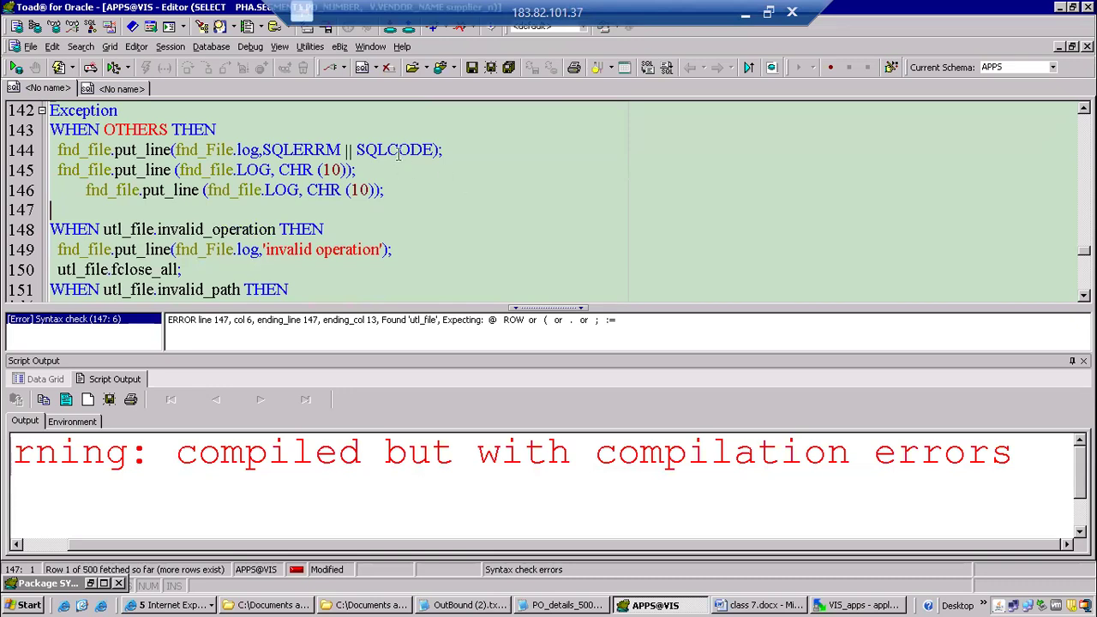
pyautogui.click(463, 180)
# Switch to the class 7.docx notes in Word and review the list of class topics.
pyautogui.scroll(20, 463, 180)
pyautogui.scroll(20, 463, 180)
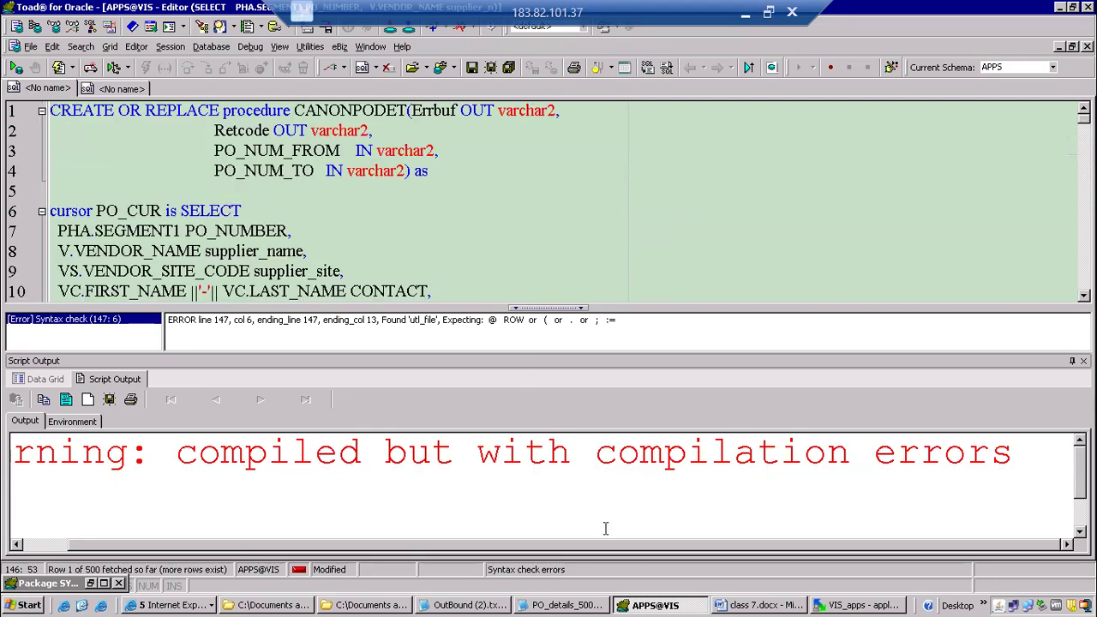
pyautogui.click(738, 601)
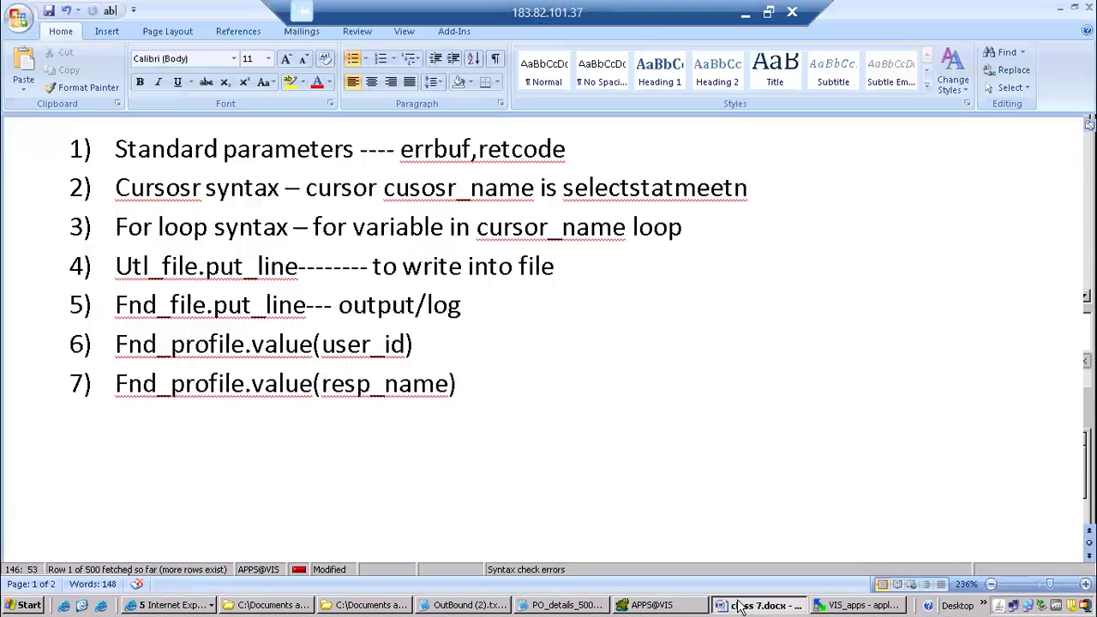
pyautogui.scroll(15, 395, 311)
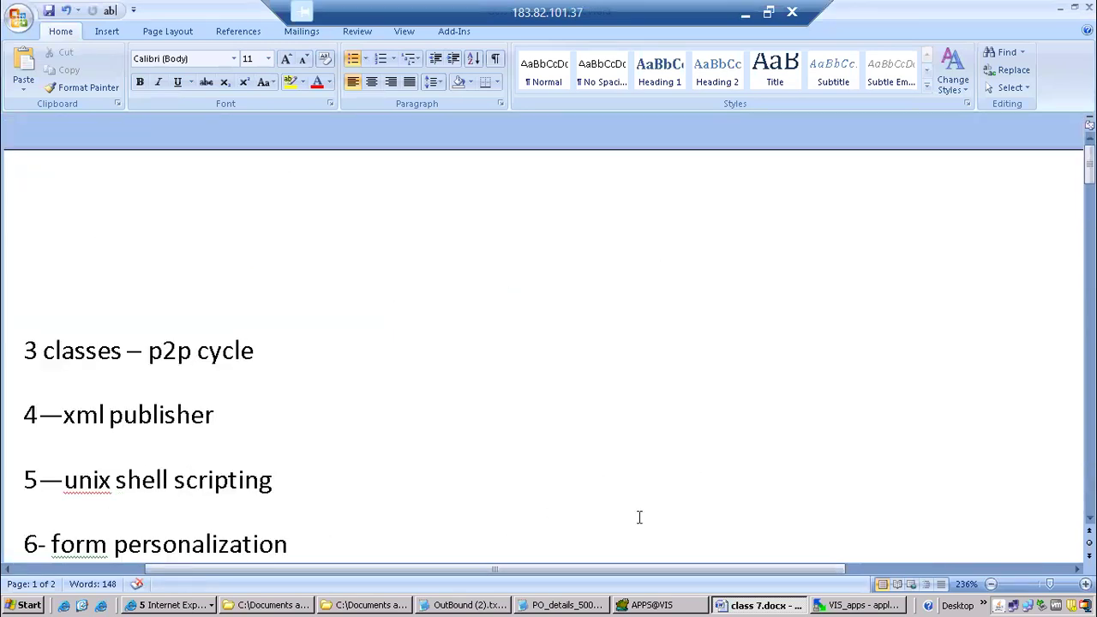
# Switch back to Toad and examine the SELECT statement of the PO_CUR cursor and the rest of the procedure.
pyautogui.click(661, 601)
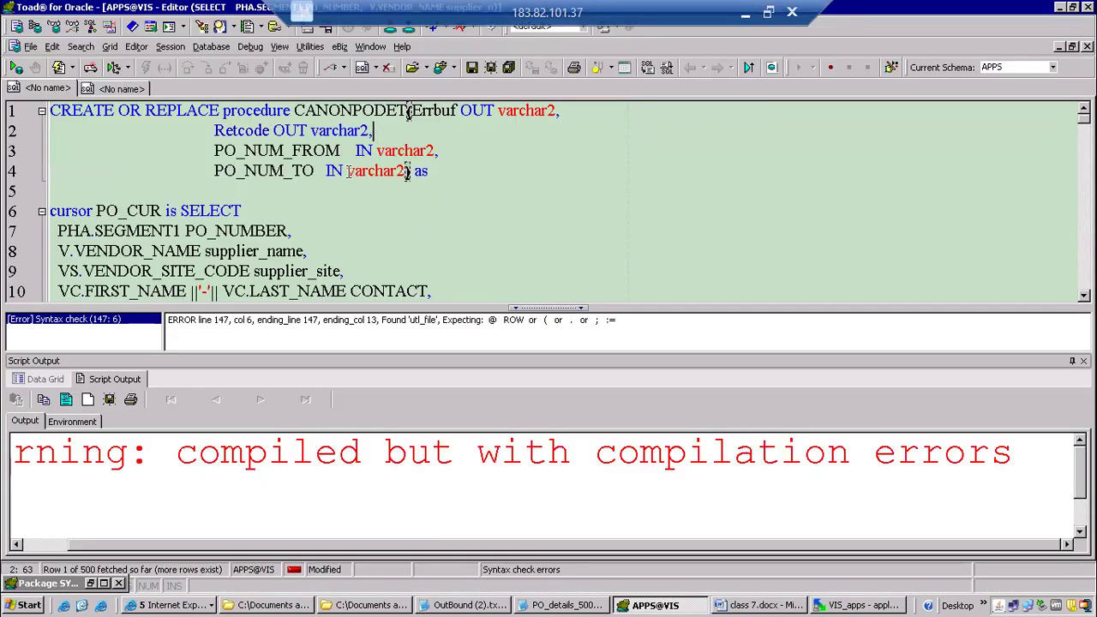
pyautogui.click(179, 212)
pyautogui.moveTo(182, 213); pyautogui.dragTo(390, 279)
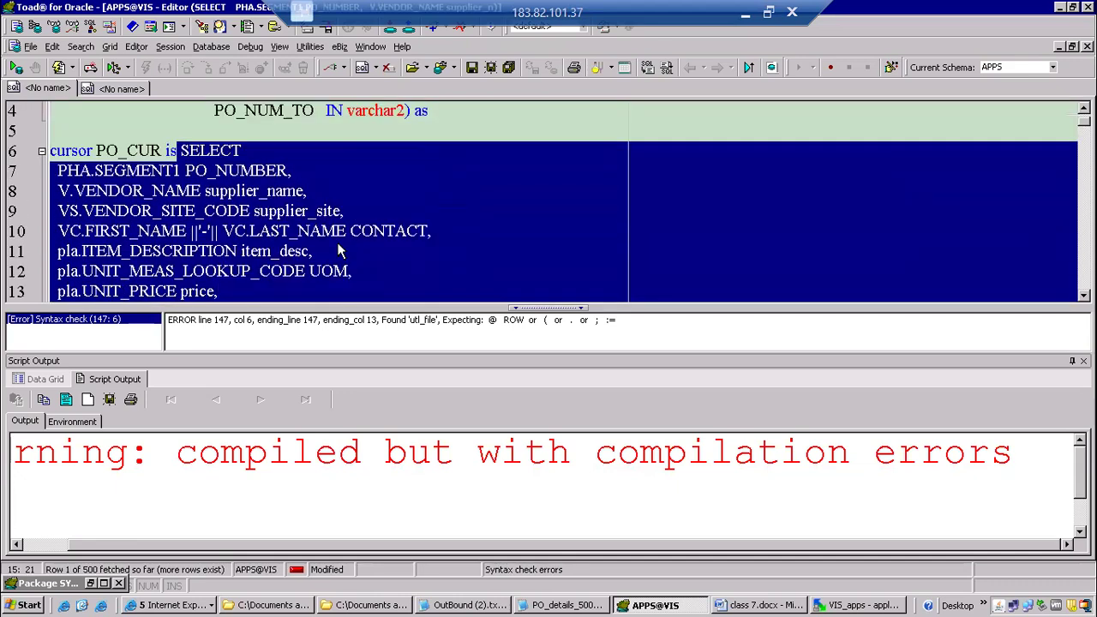
pyautogui.scroll(2, 338, 249)
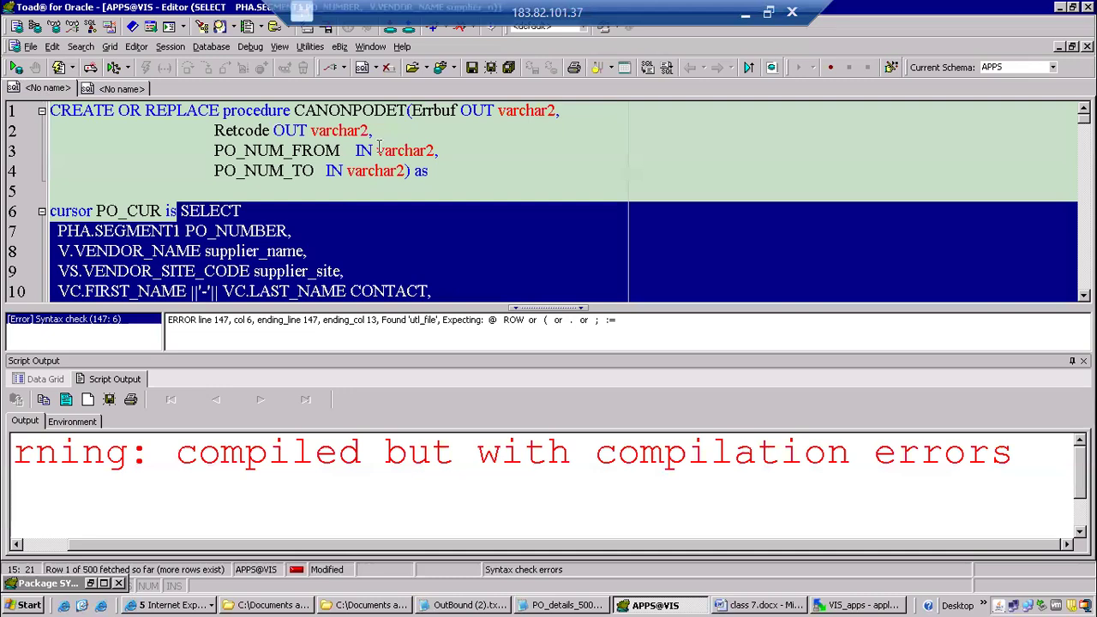
pyautogui.click(620, 153)
pyautogui.scroll(-20, 711, 191)
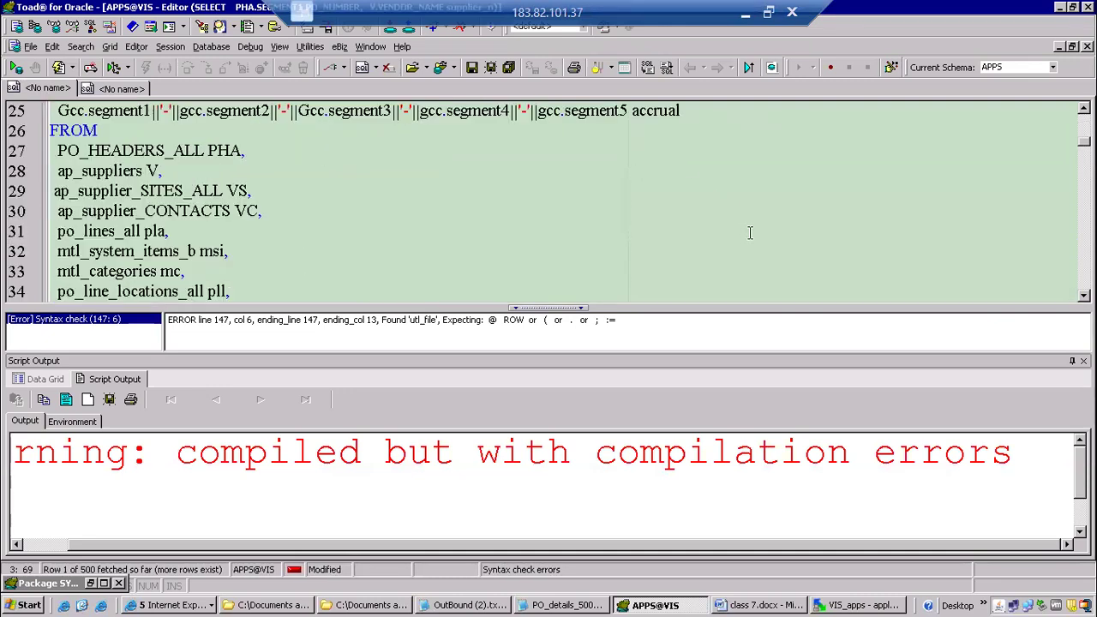
pyautogui.scroll(-20, 748, 234)
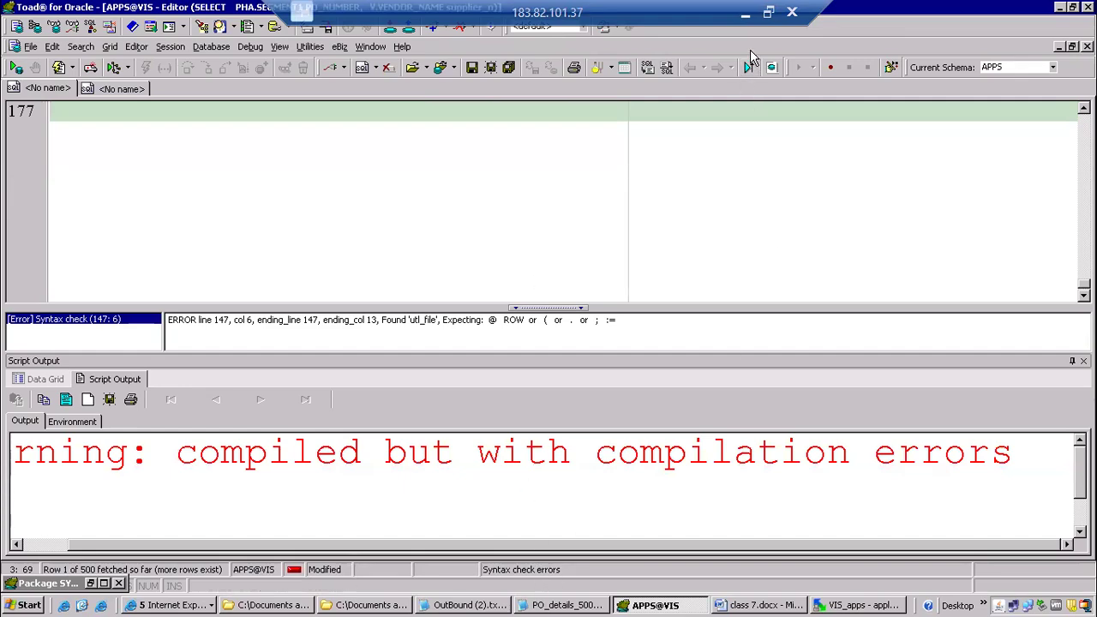
# Minimize the remote desktop session and capture a screen snip of the Zoom participants list.
pyautogui.click(745, 12)
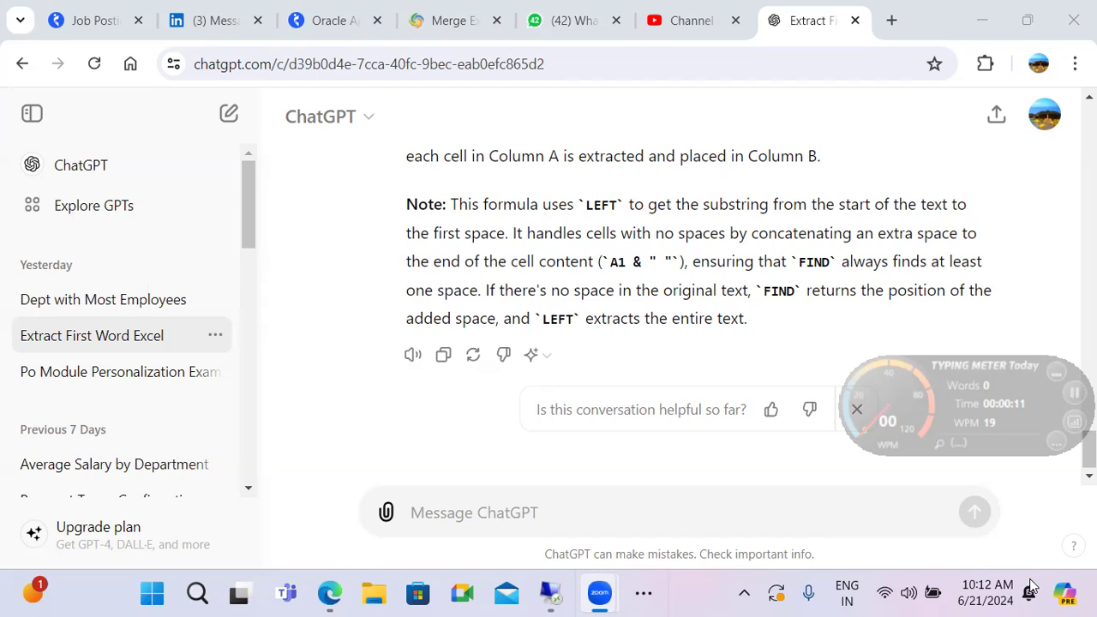
pyautogui.press('super+shift+s')
pyautogui.moveTo(12, 5); pyautogui.dragTo(321, 519)
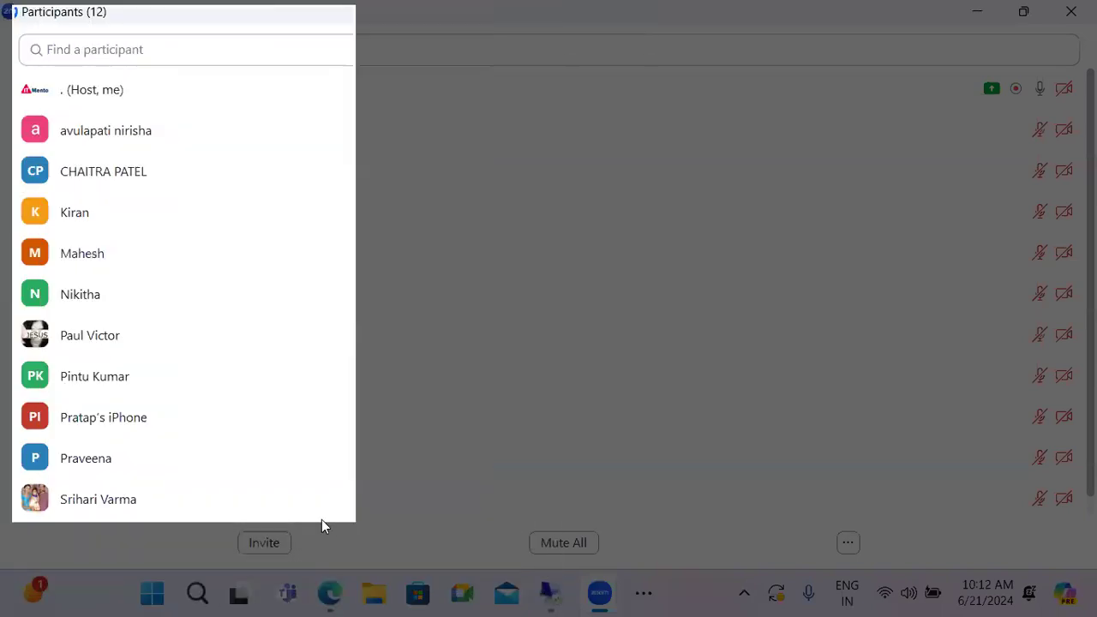